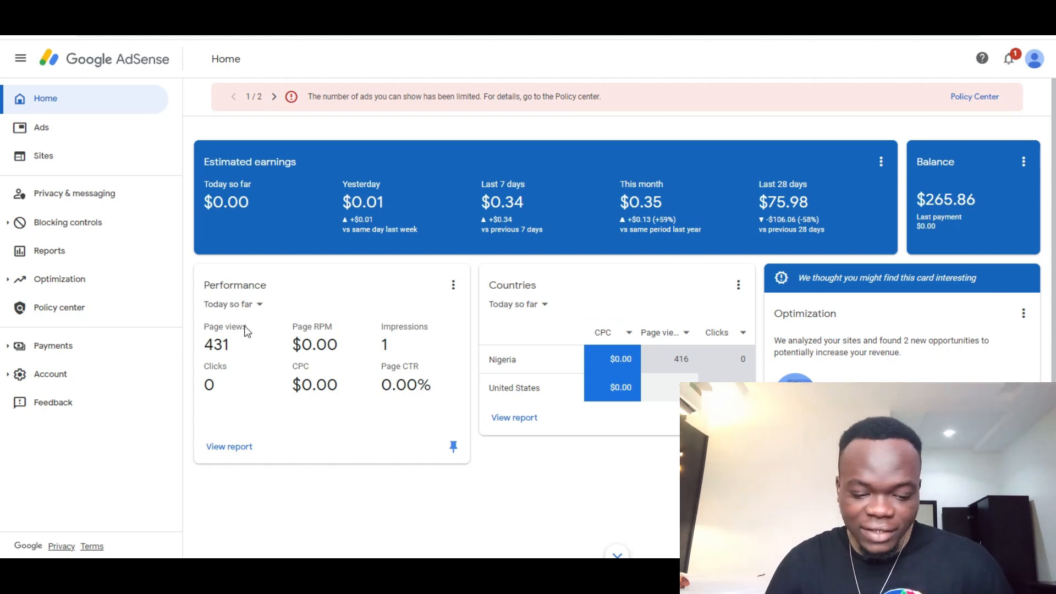
# Step: Set the Performance card to 'Last 7 days vs previous 7 days', then reopen its period dropdown
pyautogui.click(238, 304)
pyautogui.click(245, 350)
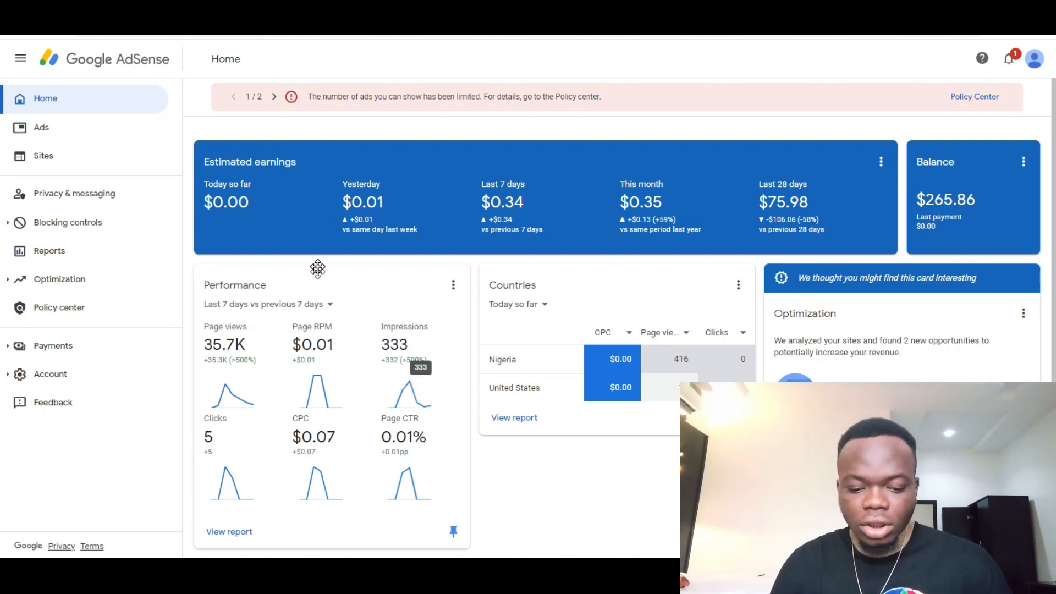
pyautogui.click(304, 310)
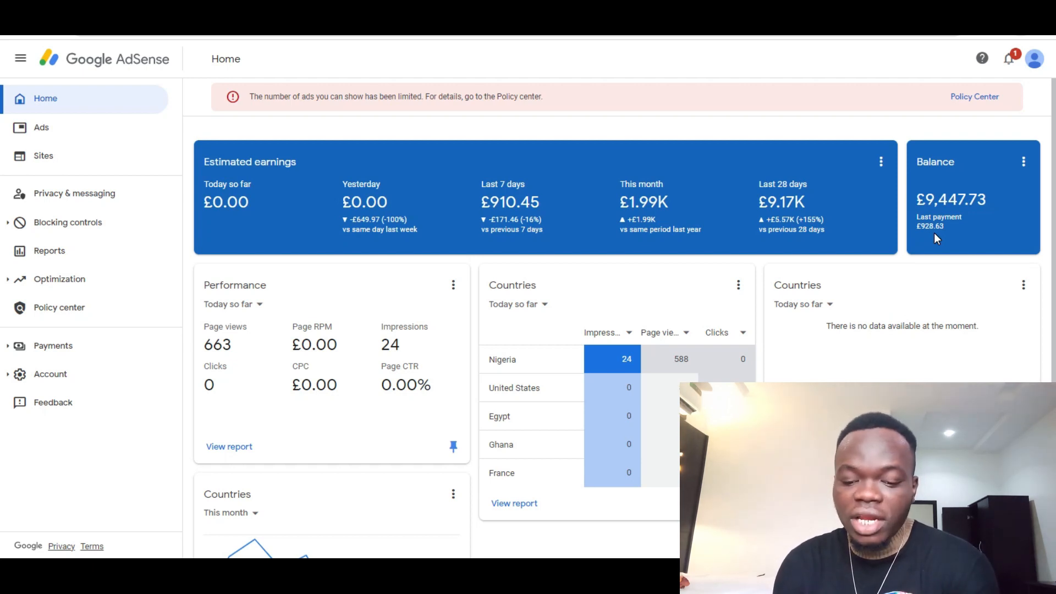
pyautogui.click(989, 100)
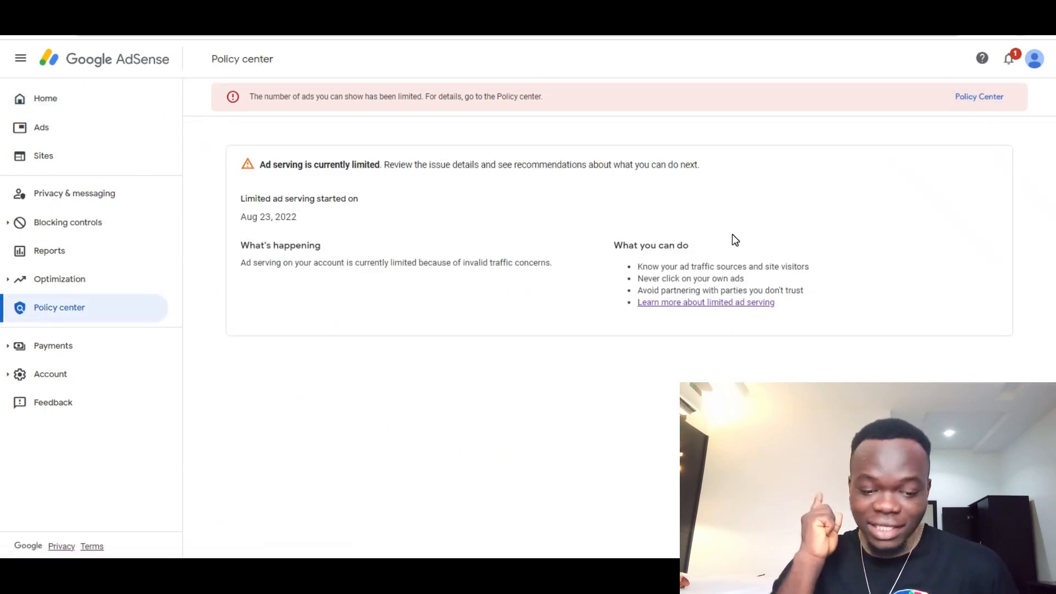
pyautogui.moveTo(281, 217); pyautogui.dragTo(241, 219)
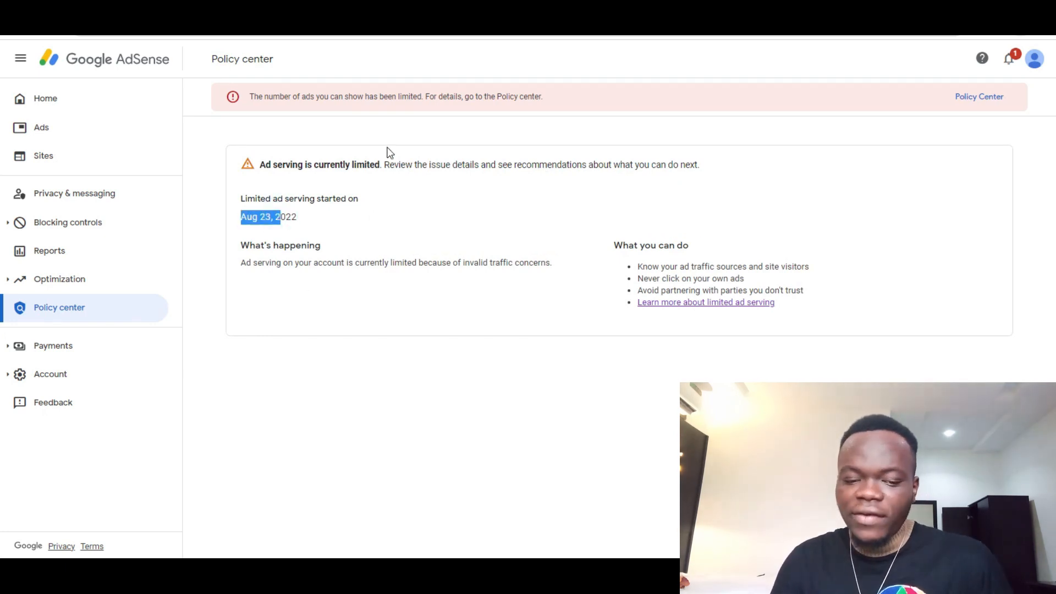
pyautogui.click(69, 108)
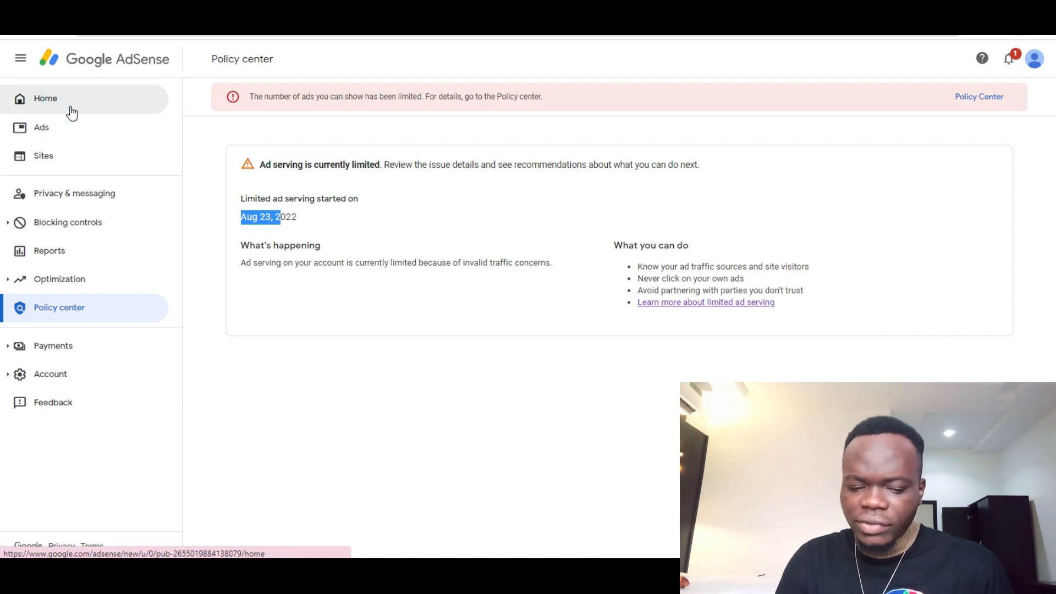
pyautogui.moveTo(669, 209)
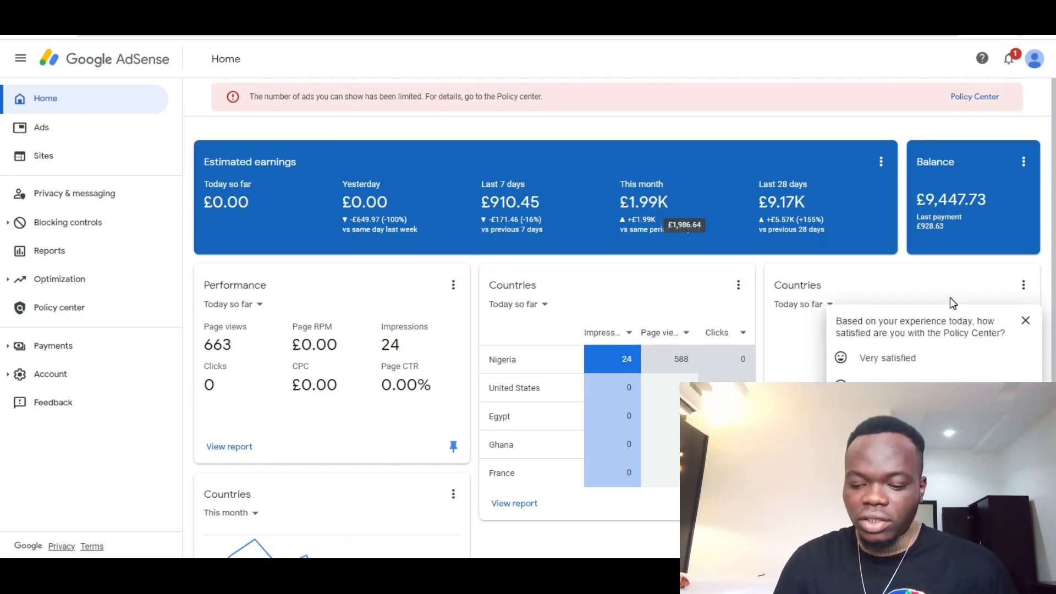
# Step: Close the satisfaction survey and set Performance to 'Last 7 days vs previous 7 days'
pyautogui.click(1022, 320)
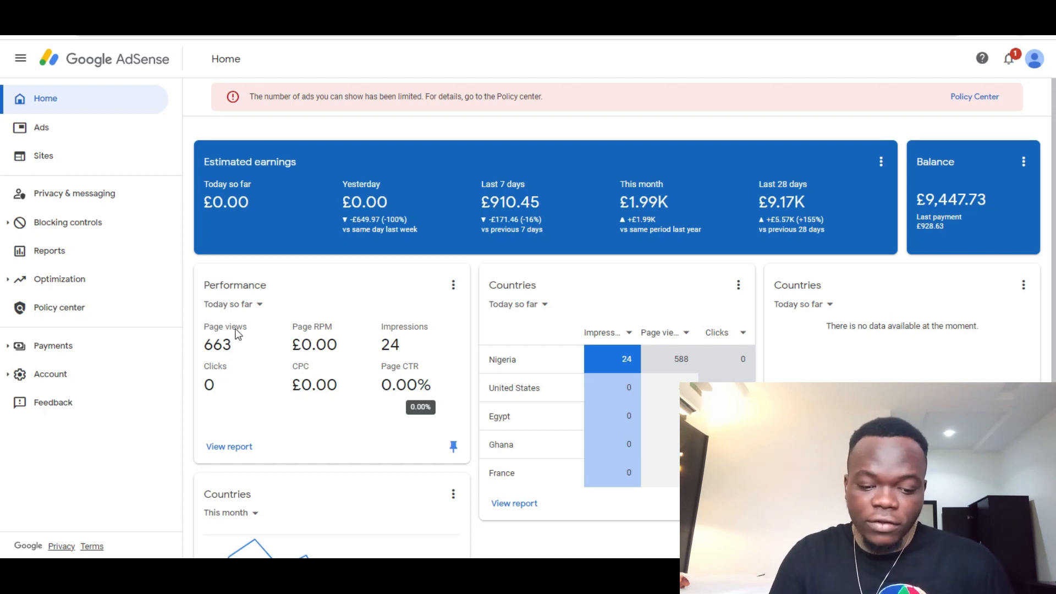
pyautogui.click(261, 306)
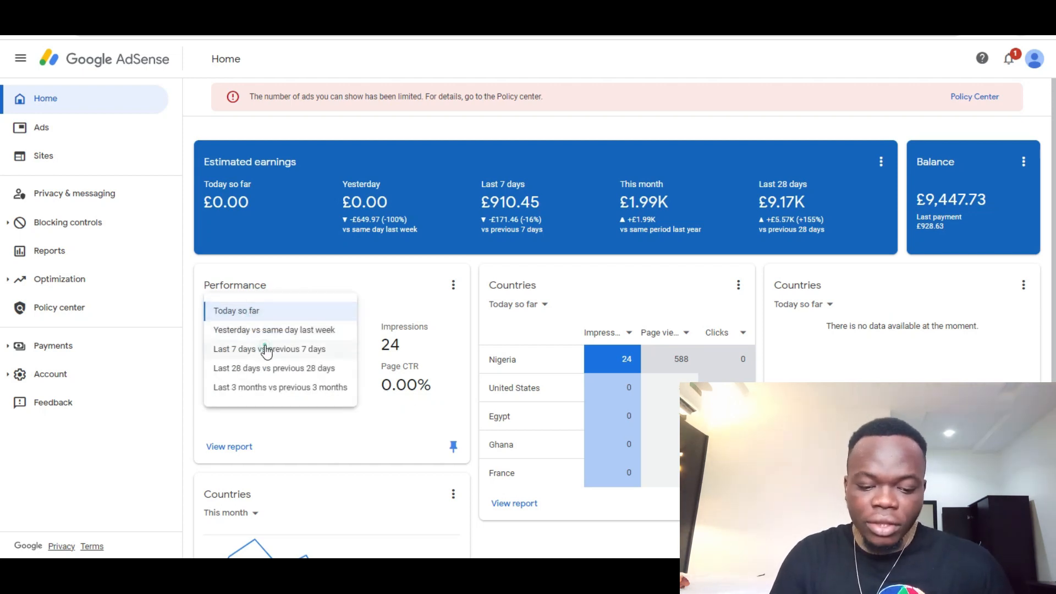
pyautogui.click(266, 348)
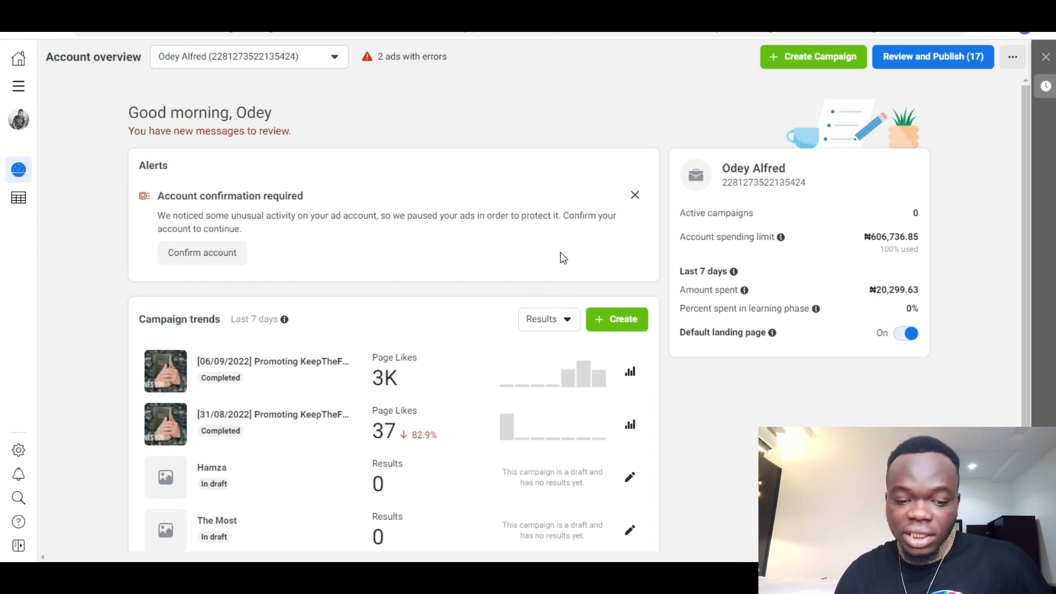
# Step: Switch Ads Manager to the Kindle Health Care ad account via See More Ad Accounts
pyautogui.click(325, 64)
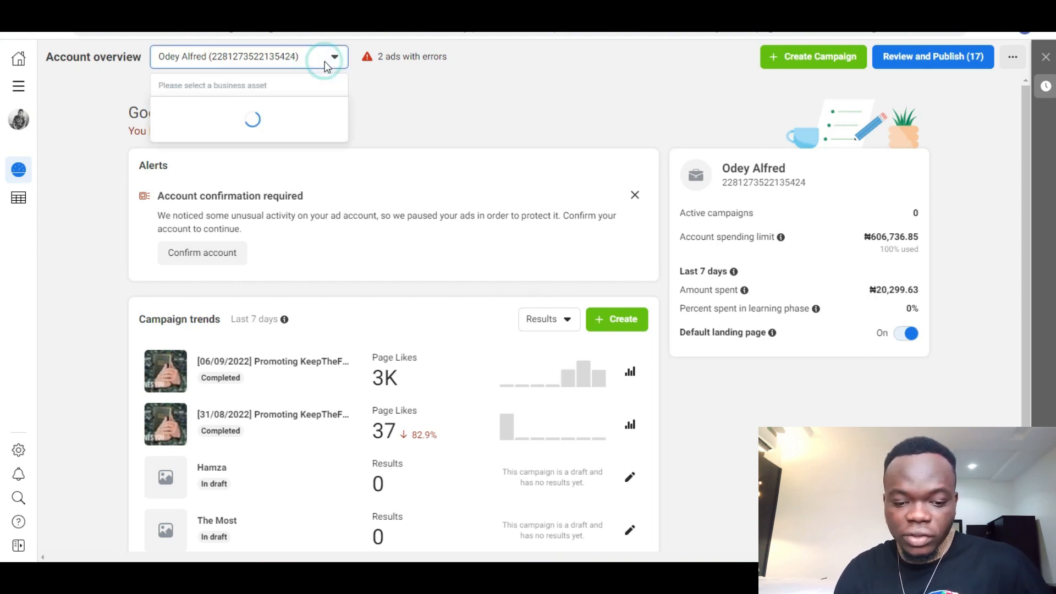
pyautogui.click(286, 155)
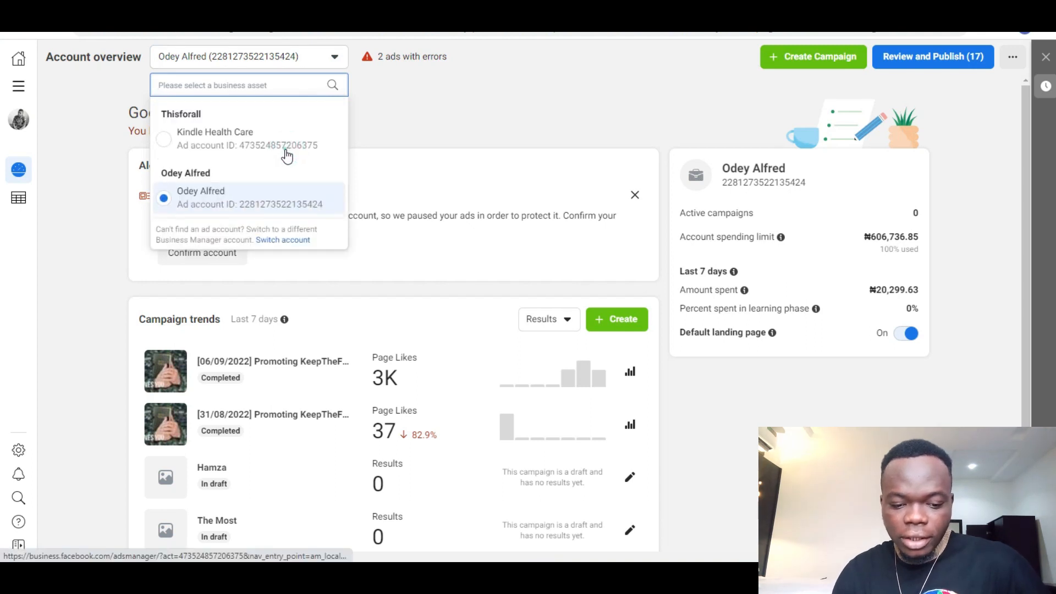
pyautogui.click(286, 156)
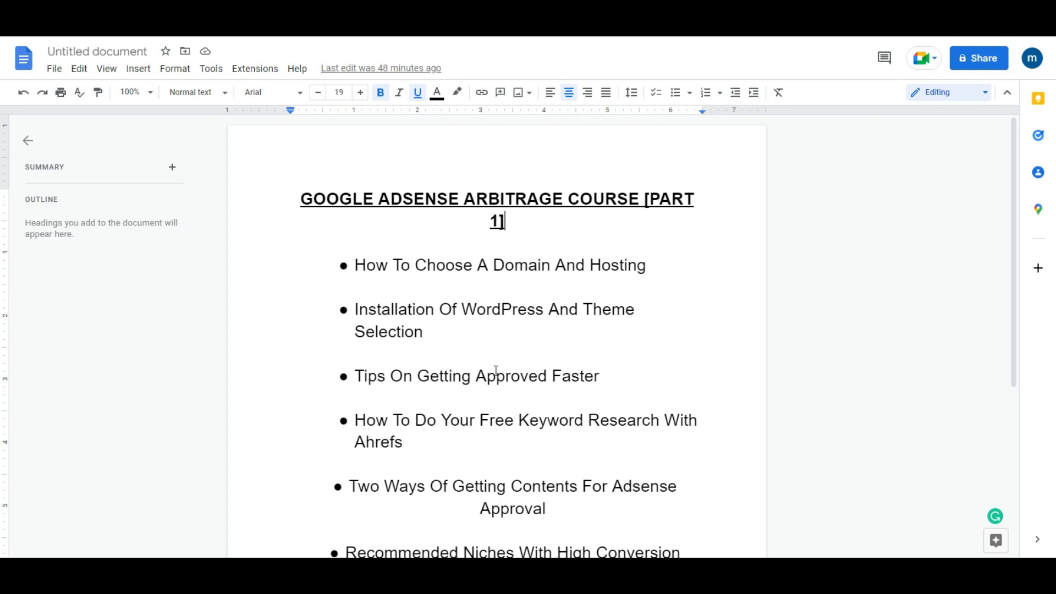
pyautogui.moveTo(1011, 240); pyautogui.dragTo(787, 323)
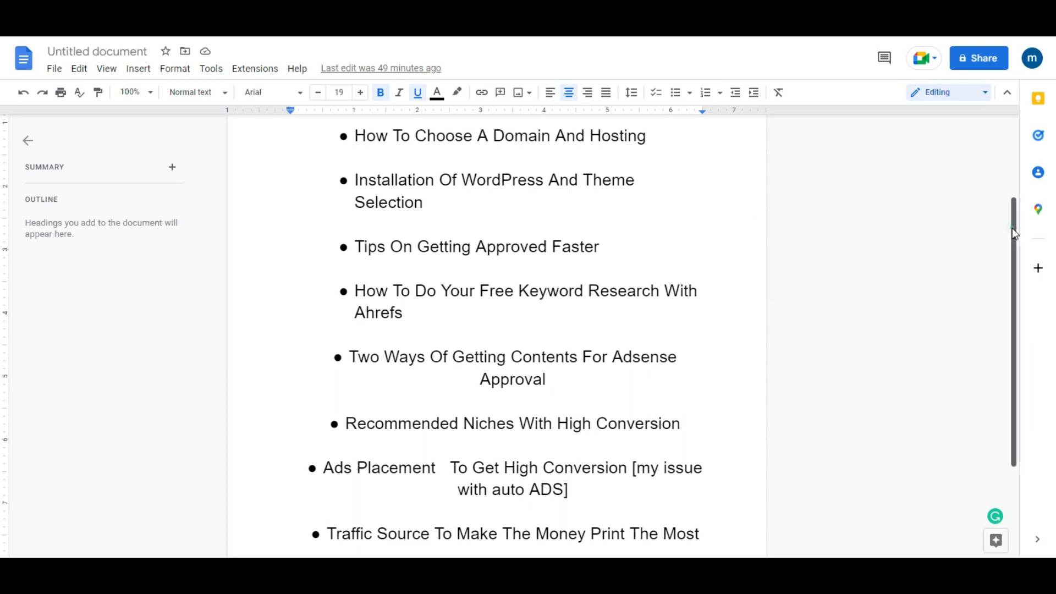
pyautogui.scroll(-2, 1012, 236)
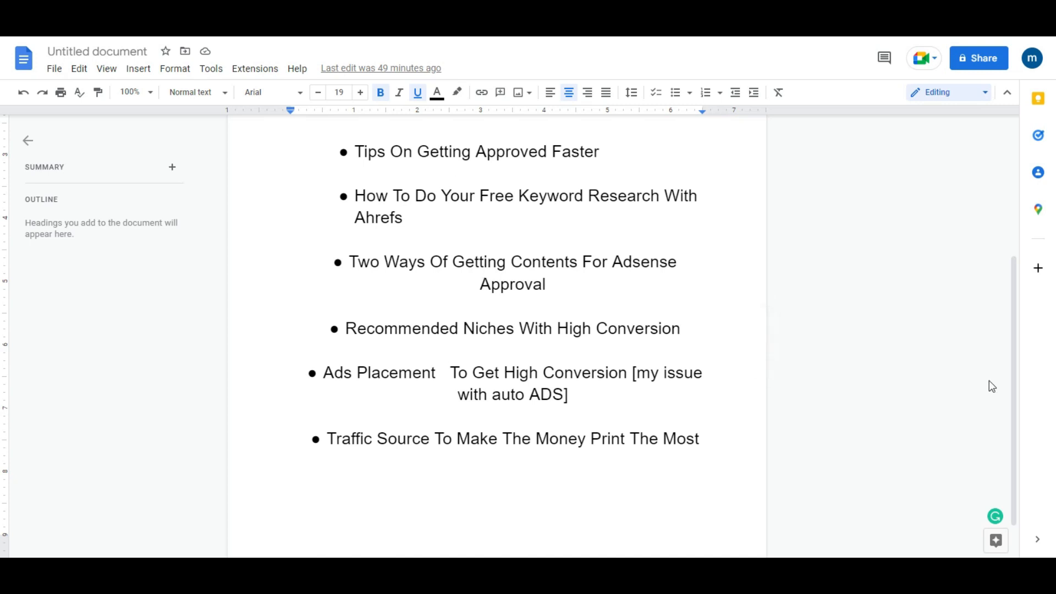
pyautogui.moveTo(1007, 387); pyautogui.dragTo(1012, 239)
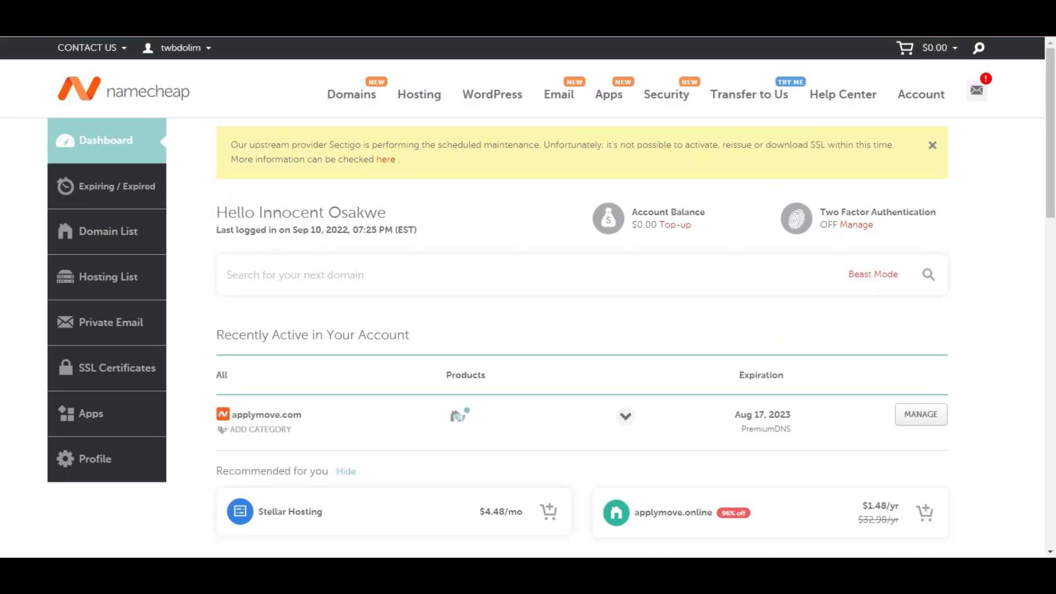
# Step: Load namecheap.com in a new tab, go to SIGN UP, and bring up Chrome's menu
pyautogui.hotkey('ctrl', 't')
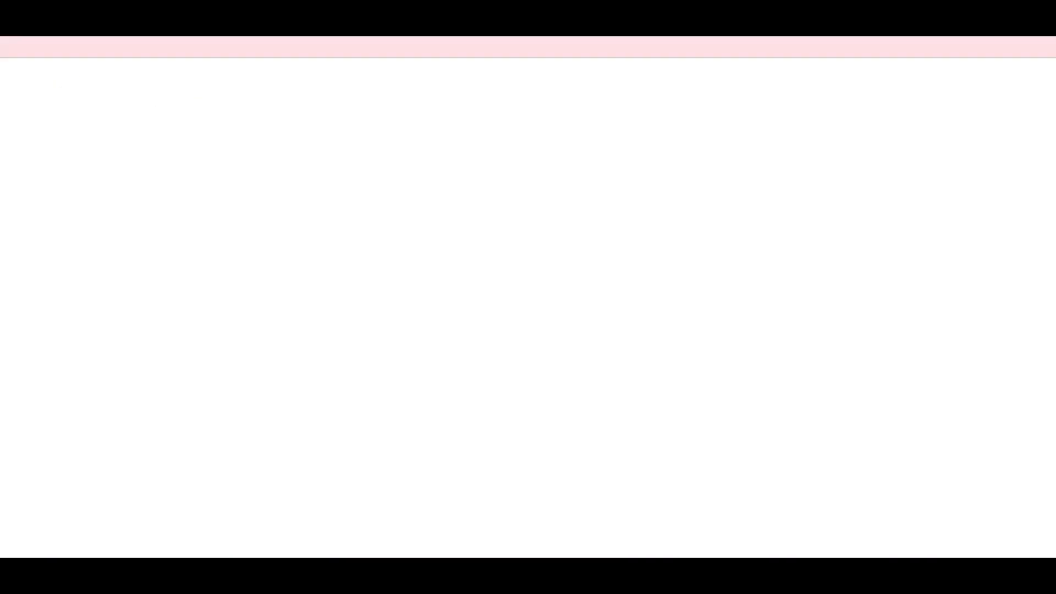
pyautogui.write('namech')
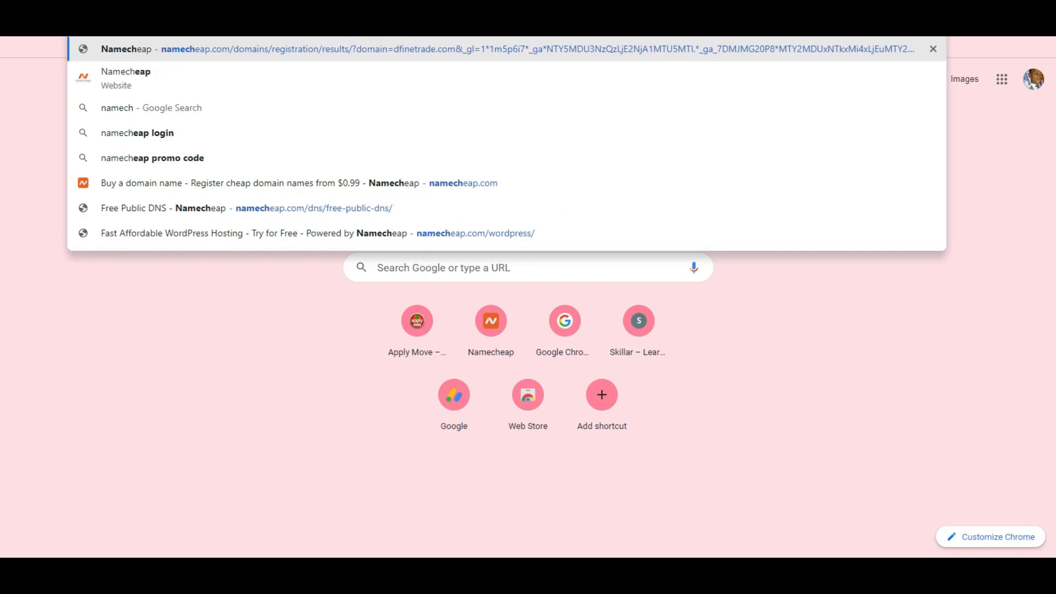
pyautogui.press('Right')
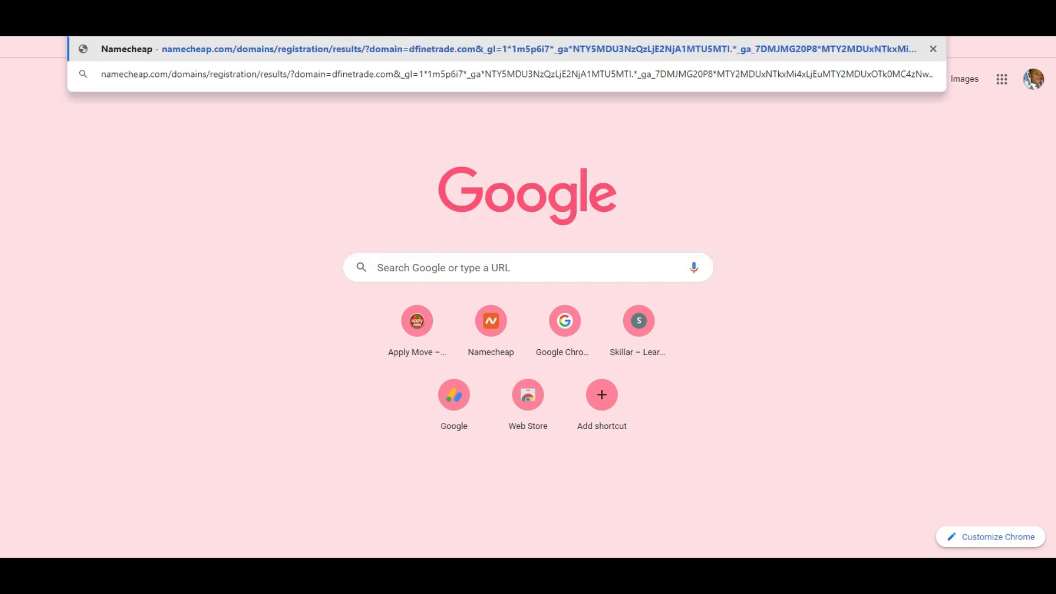
pyautogui.moveTo(779, 51); pyautogui.dragTo(1053, 79)
pyautogui.press('BackSpace')
pyautogui.press('Return')
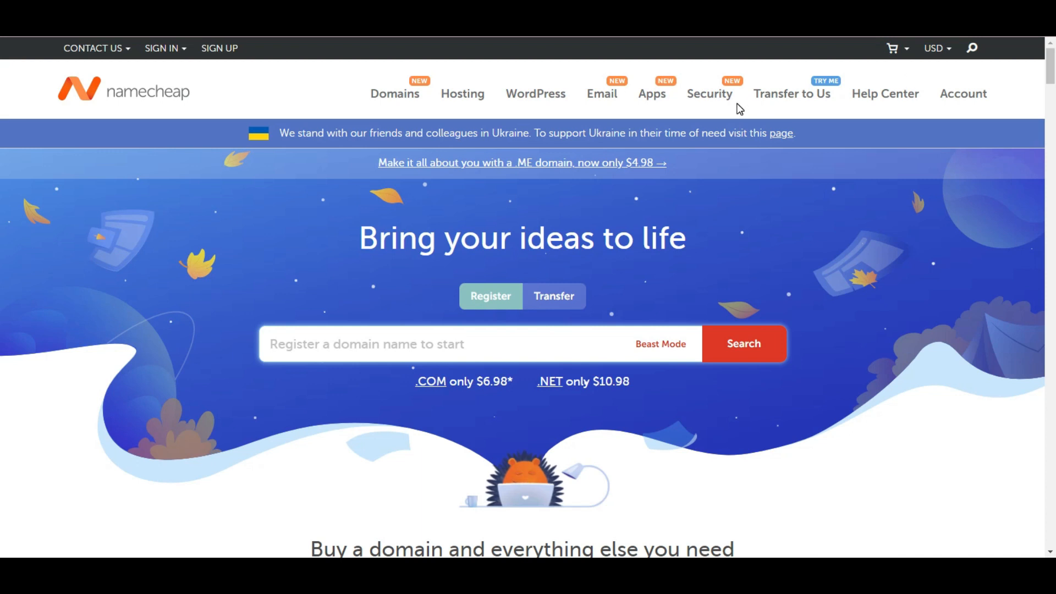
pyautogui.click(220, 48)
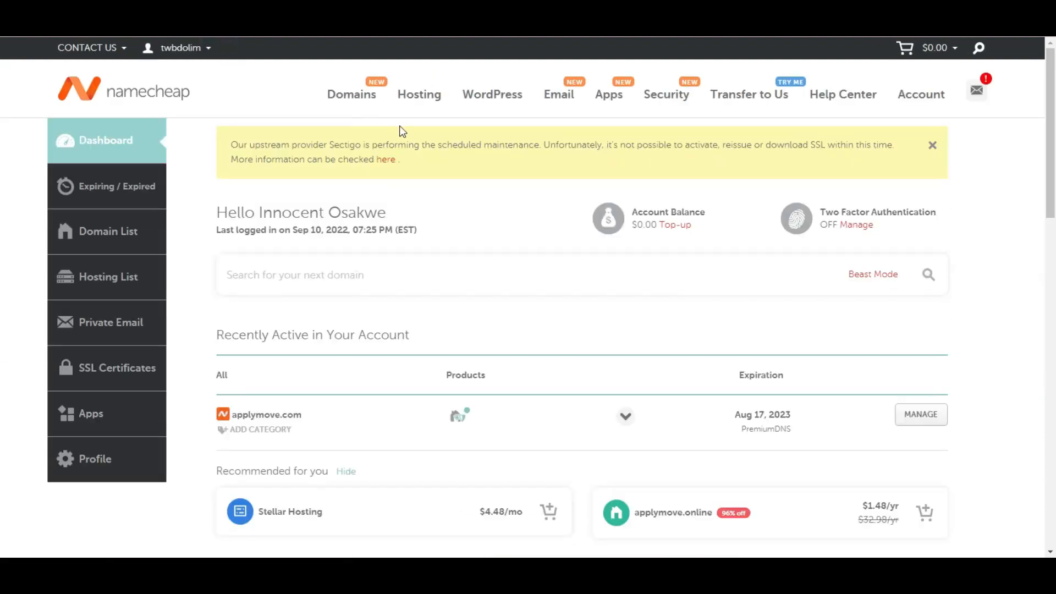
pyautogui.click(1034, 41)
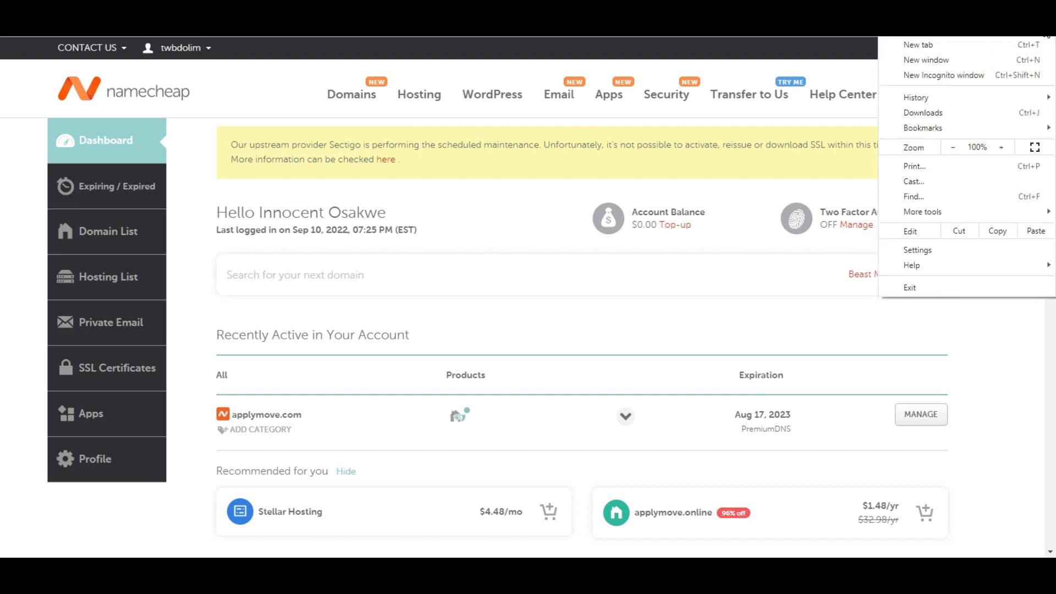
# Step: In a new incognito window, search 'namecheap' and open the site's sign-up form
pyautogui.click(1009, 73)
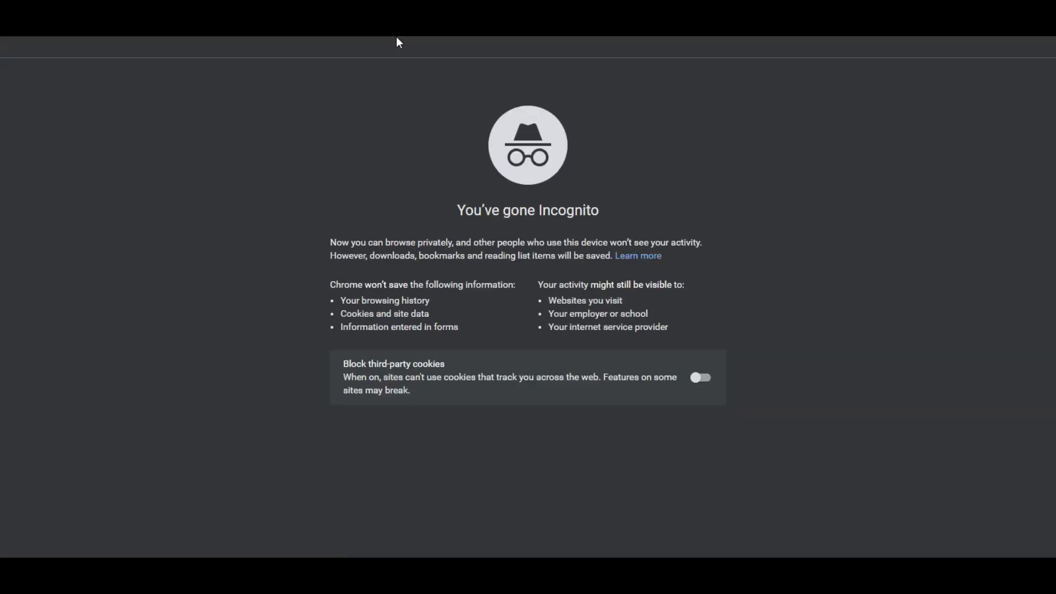
pyautogui.write('namecheap')
pyautogui.press('Return')
pyautogui.click(297, 183)
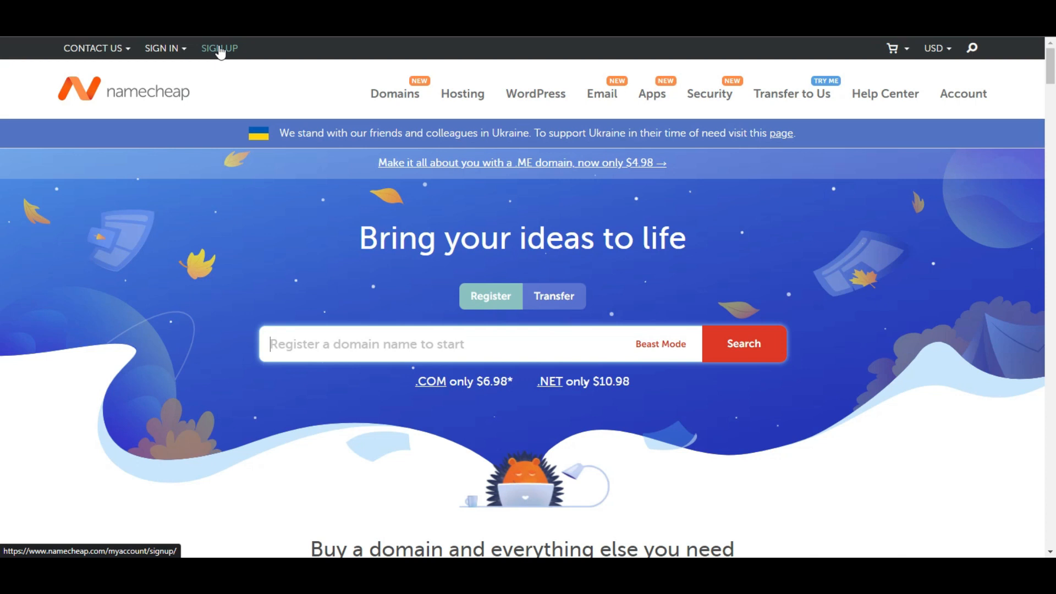
pyautogui.click(213, 49)
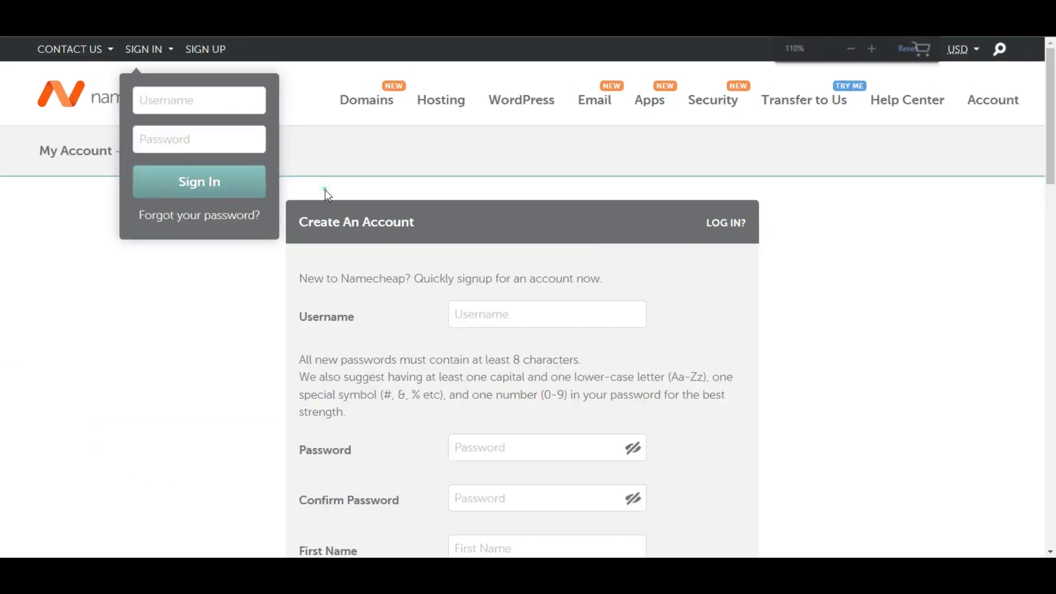
# Step: Enter a new username and move through the empty password fields
pyautogui.click(509, 318)
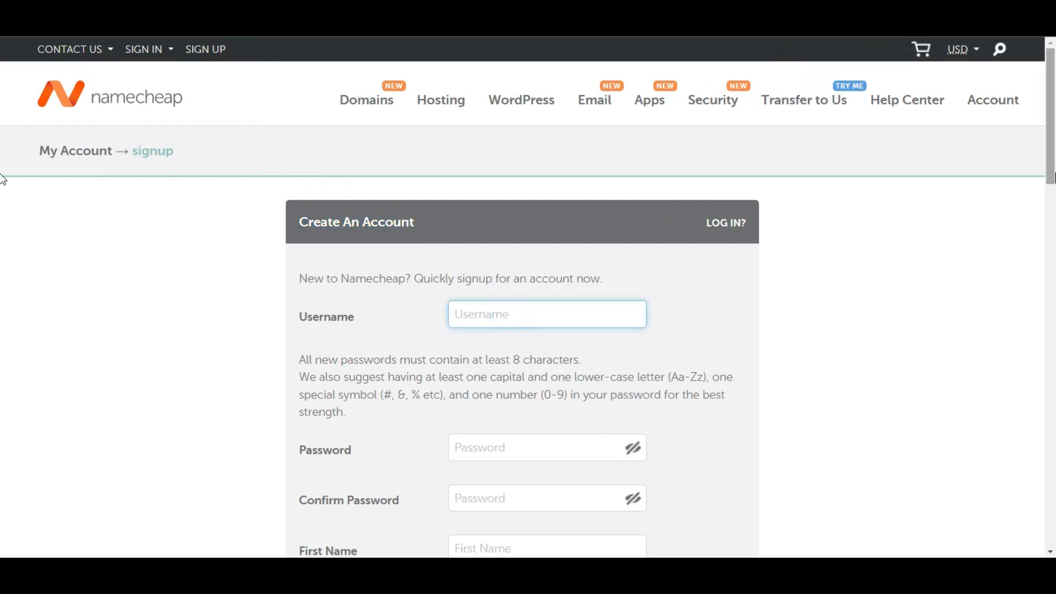
pyautogui.scroll(-6, 2, 229)
pyautogui.scroll(2, 2, 258)
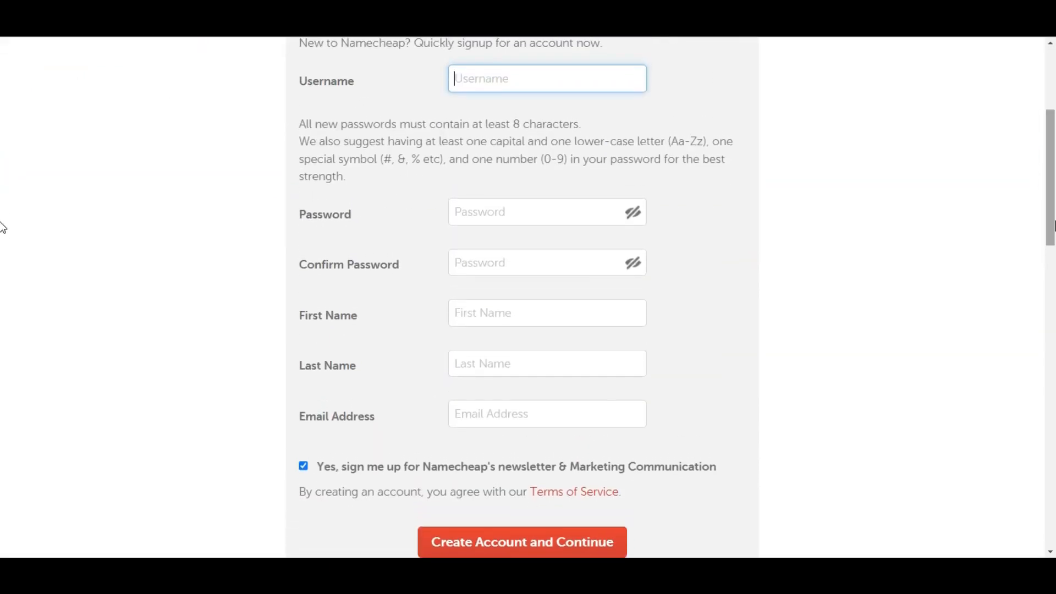
pyautogui.write('dontimtvv')
pyautogui.click(467, 216)
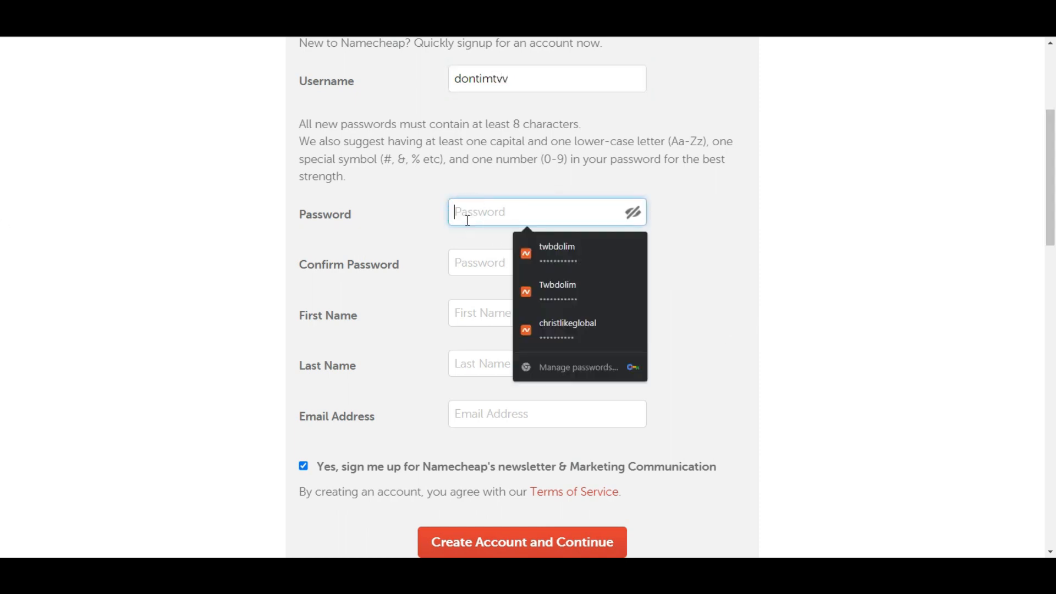
pyautogui.click(476, 259)
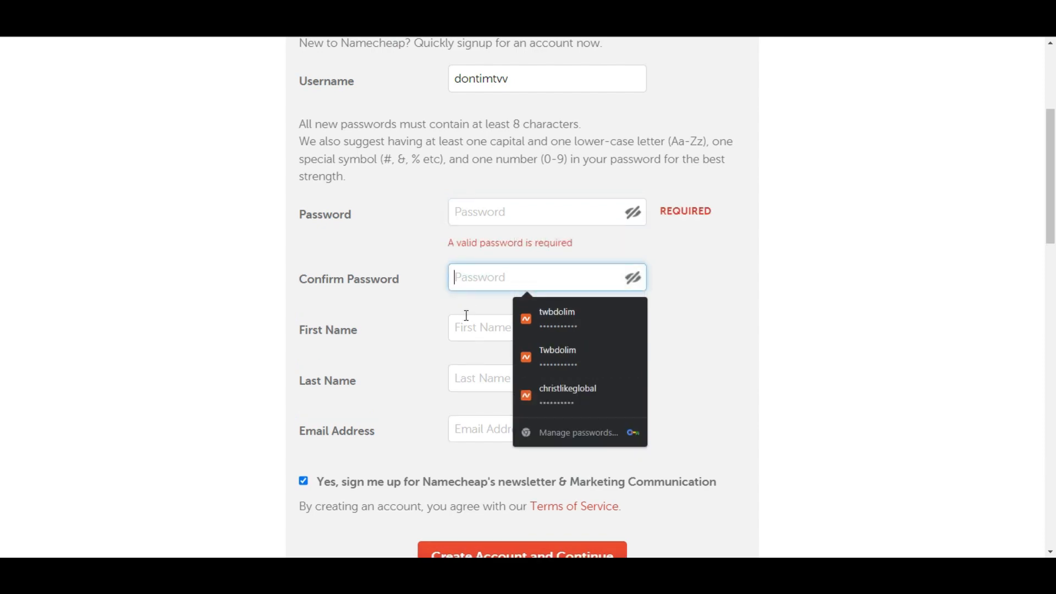
pyautogui.click(738, 315)
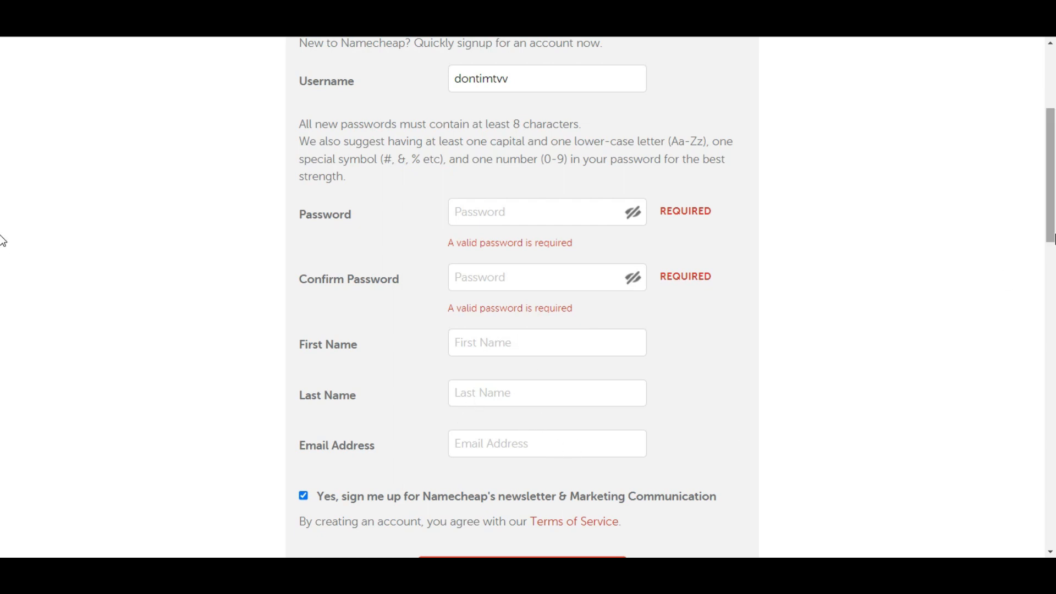
pyautogui.scroll(-2, 3, 288)
pyautogui.scroll(-3, 3, 288)
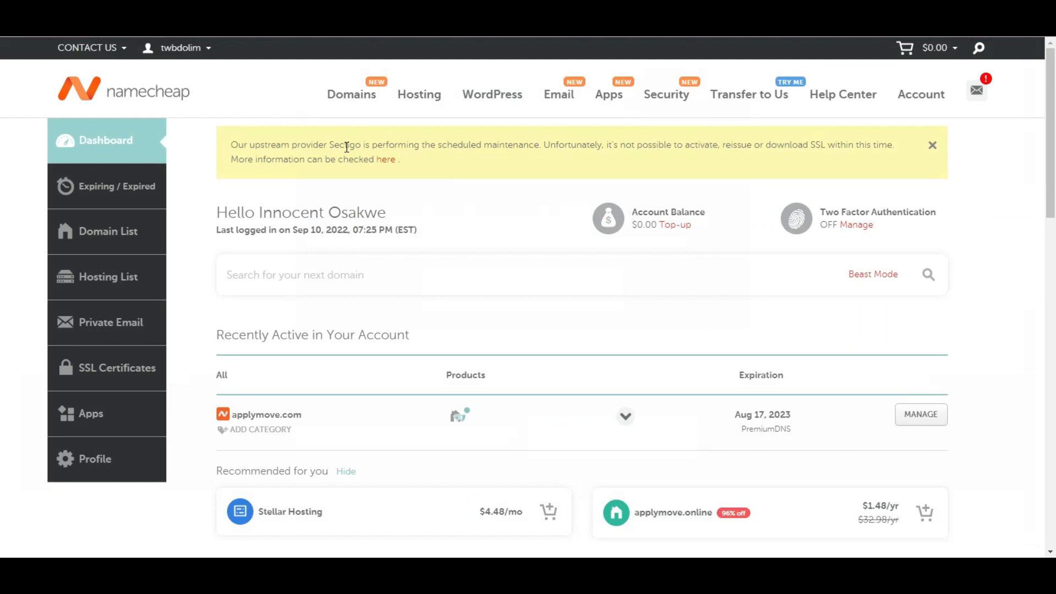
# Step: Open and close the account summary menu, staying on the Namecheap Dashboard
pyautogui.click(157, 55)
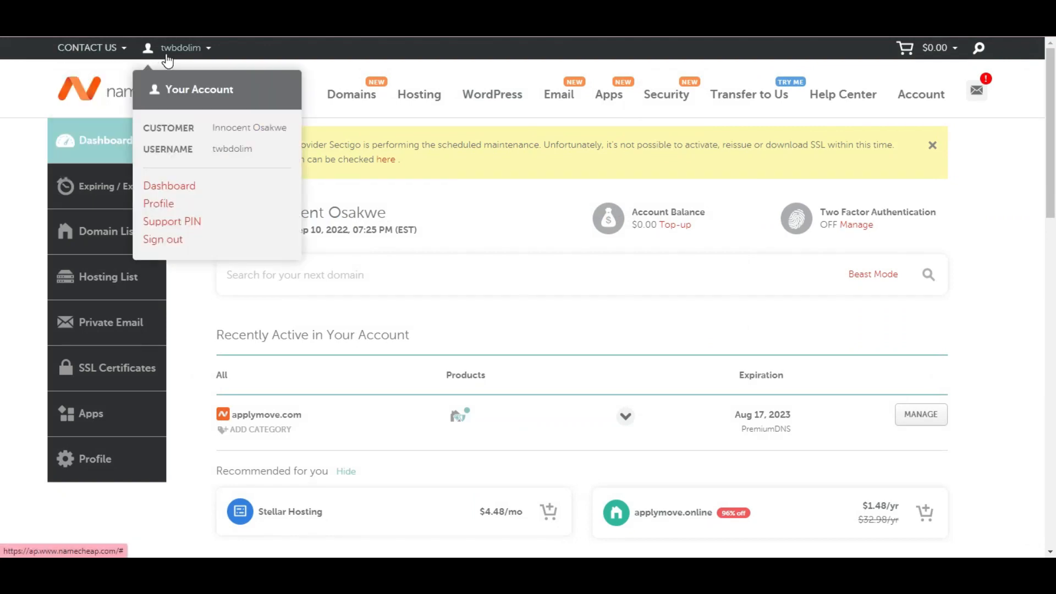
pyautogui.click(165, 48)
pyautogui.click(167, 52)
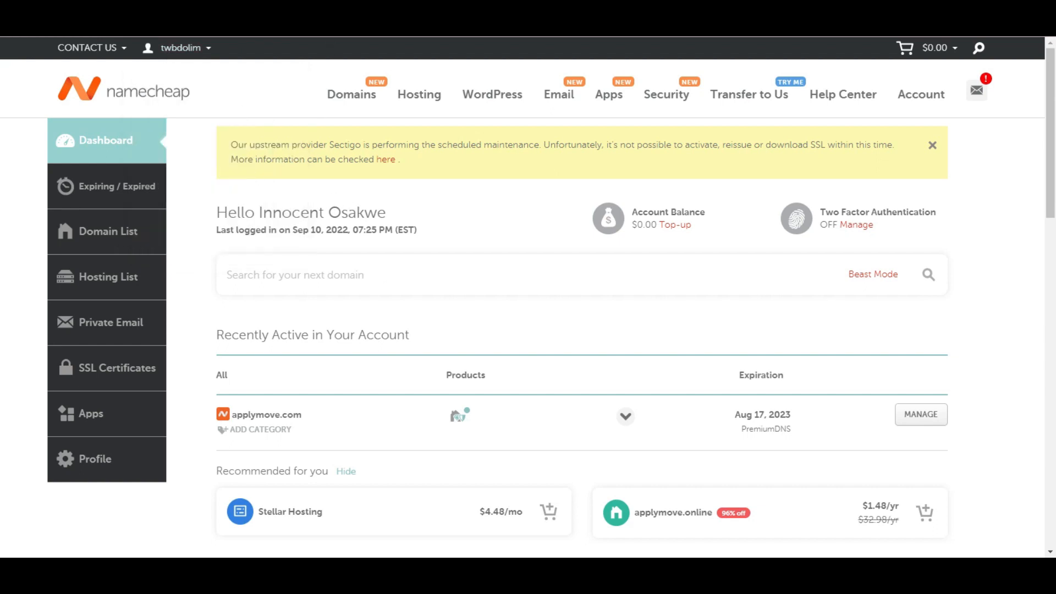
pyautogui.moveTo(352, 94)
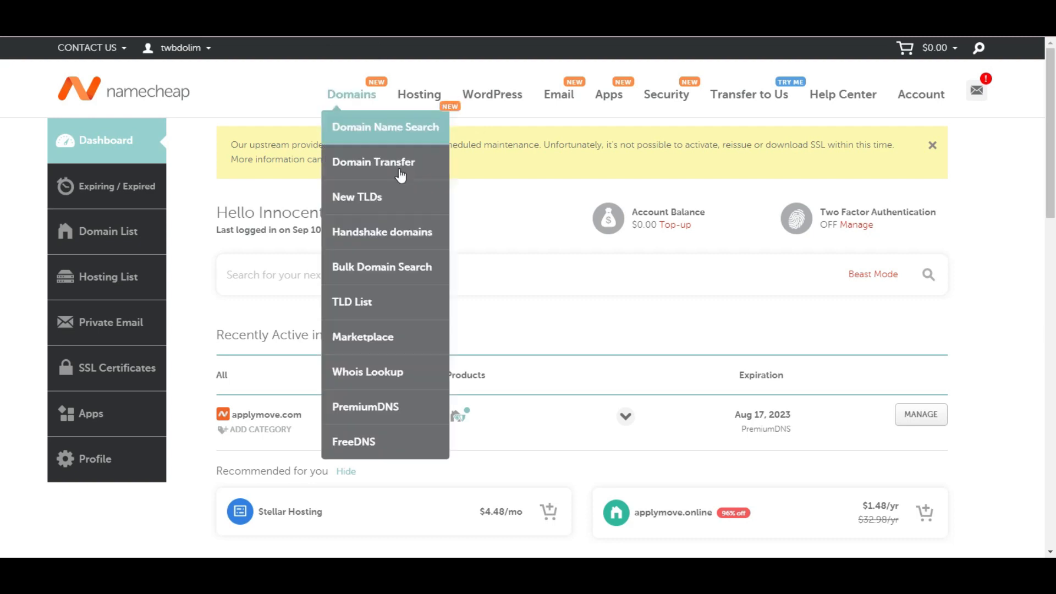
pyautogui.click(485, 204)
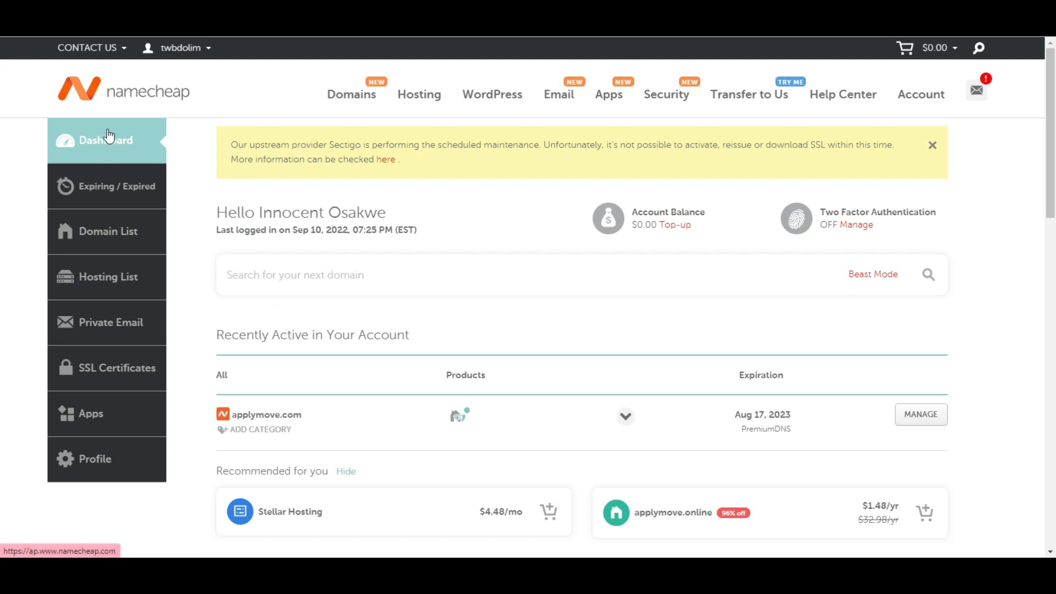
# Step: Search themostt.com from the homepage and check out its one-year registration
pyautogui.click(100, 106)
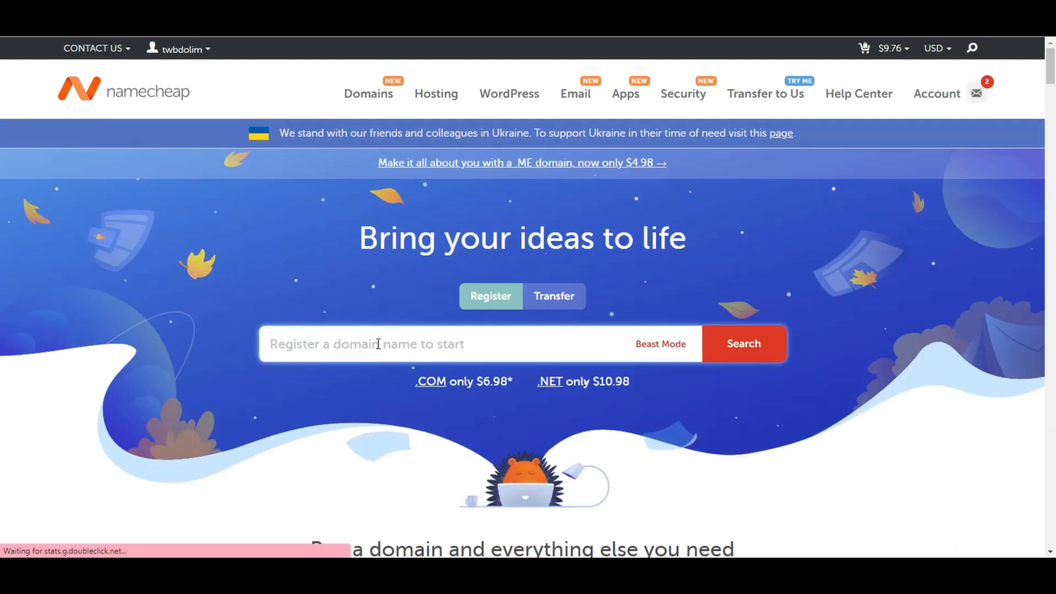
pyautogui.click(379, 344)
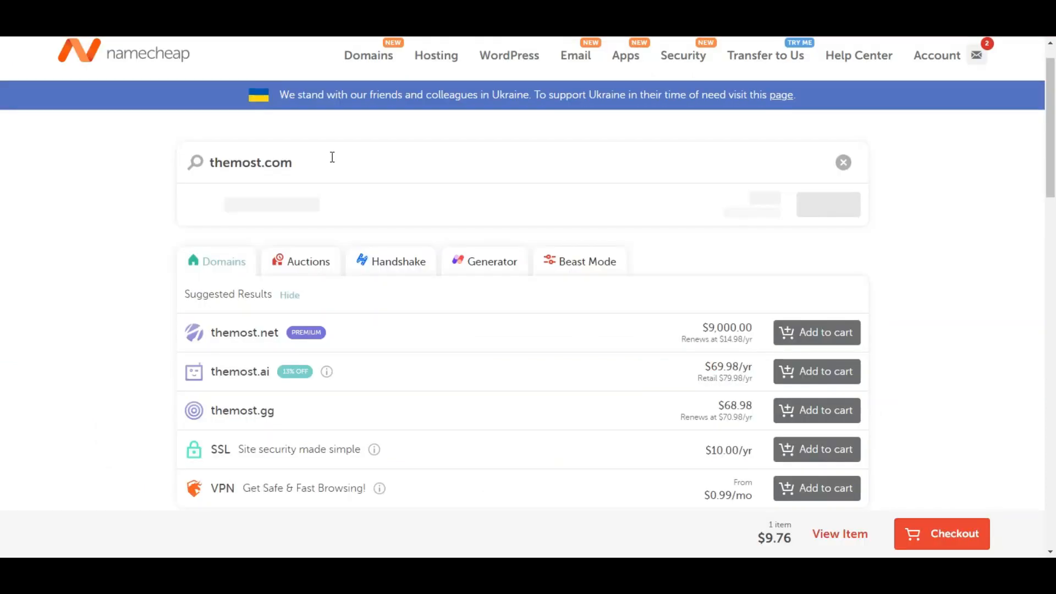
pyautogui.press('BackSpace')
pyautogui.press('BackSpace')
pyautogui.press('BackSpace')
pyautogui.press('BackSpace')
pyautogui.write('t')
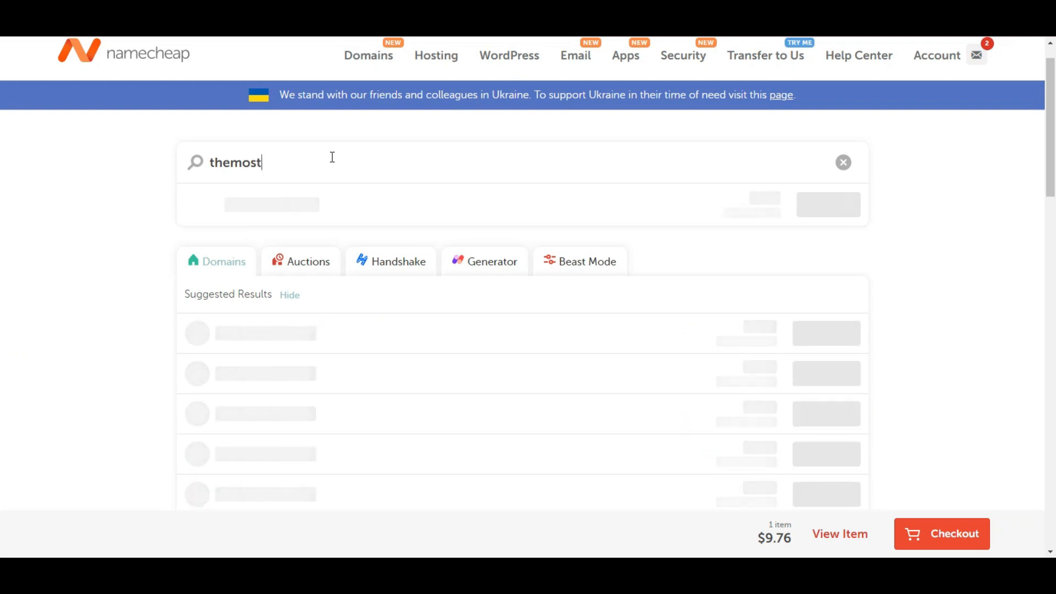
pyautogui.write('t.com')
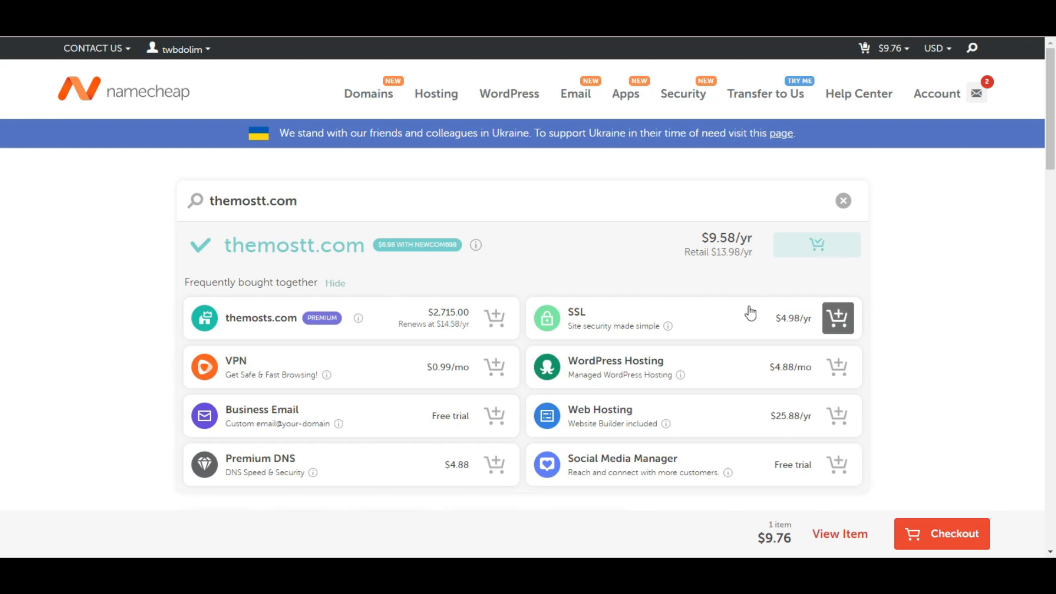
pyautogui.click(937, 536)
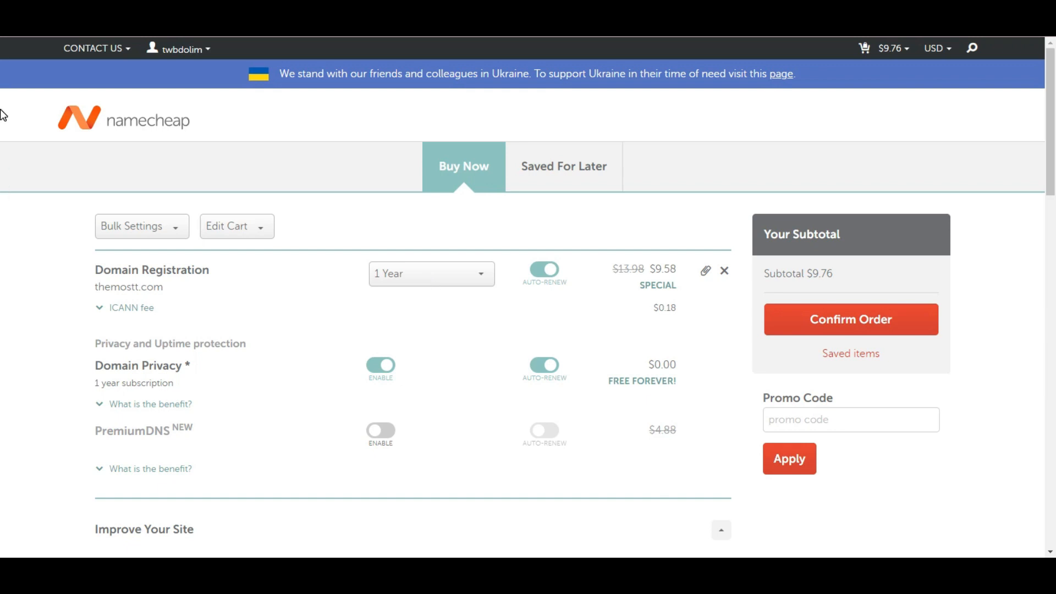
# Step: Open the Domain List from the dashboard and manage applymove.com
pyautogui.moveTo(171, 50)
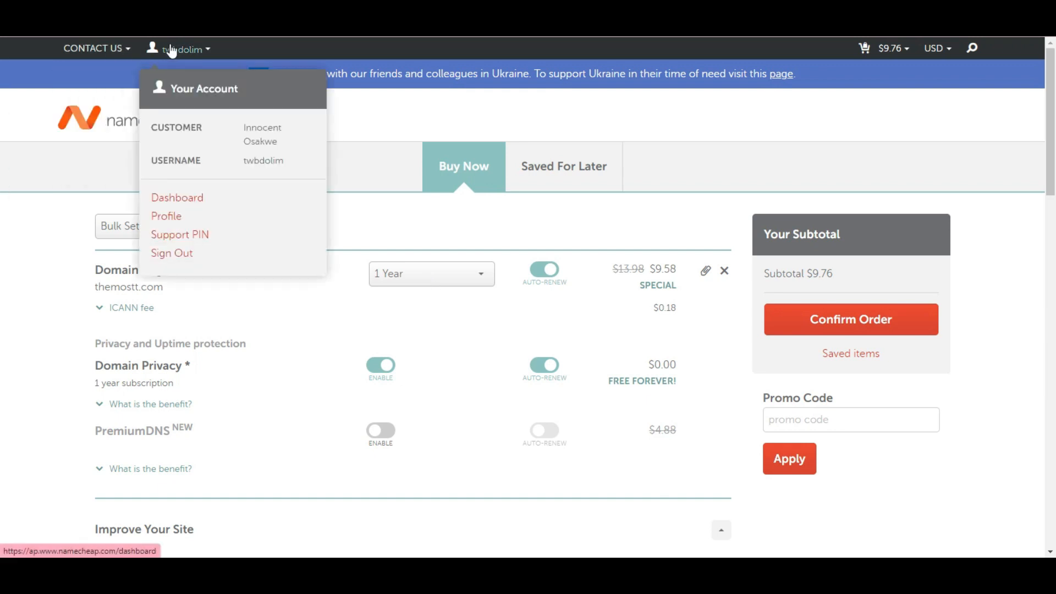
pyautogui.click(189, 198)
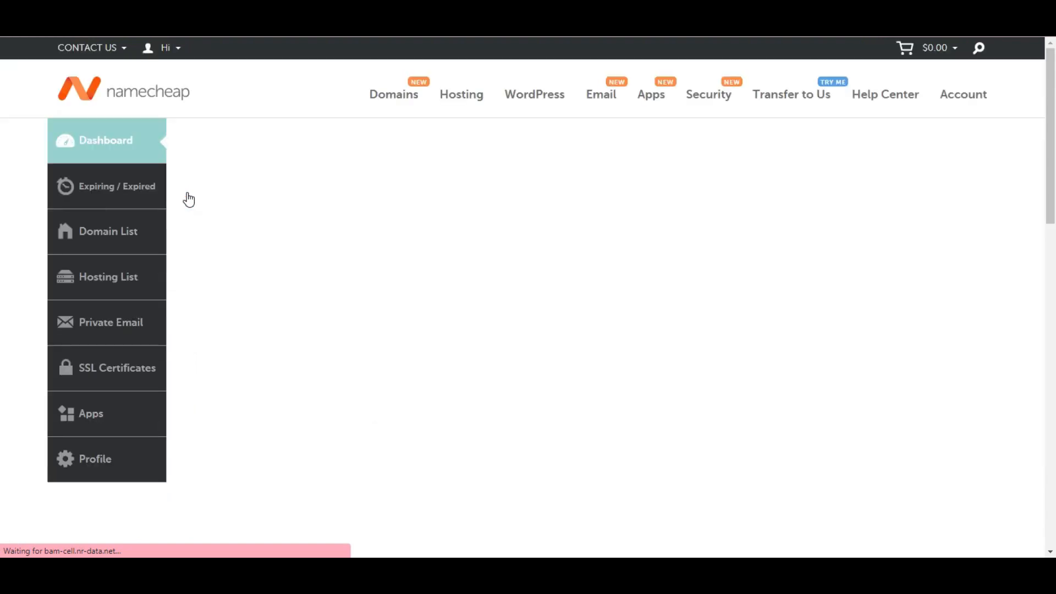
pyautogui.click(104, 238)
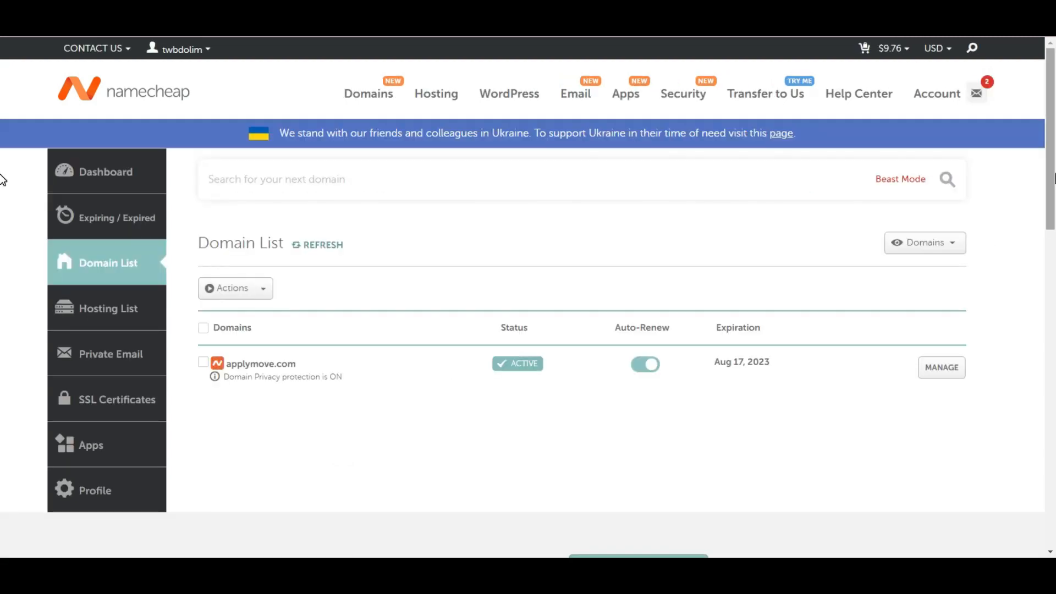
pyautogui.scroll(-2, 2, 209)
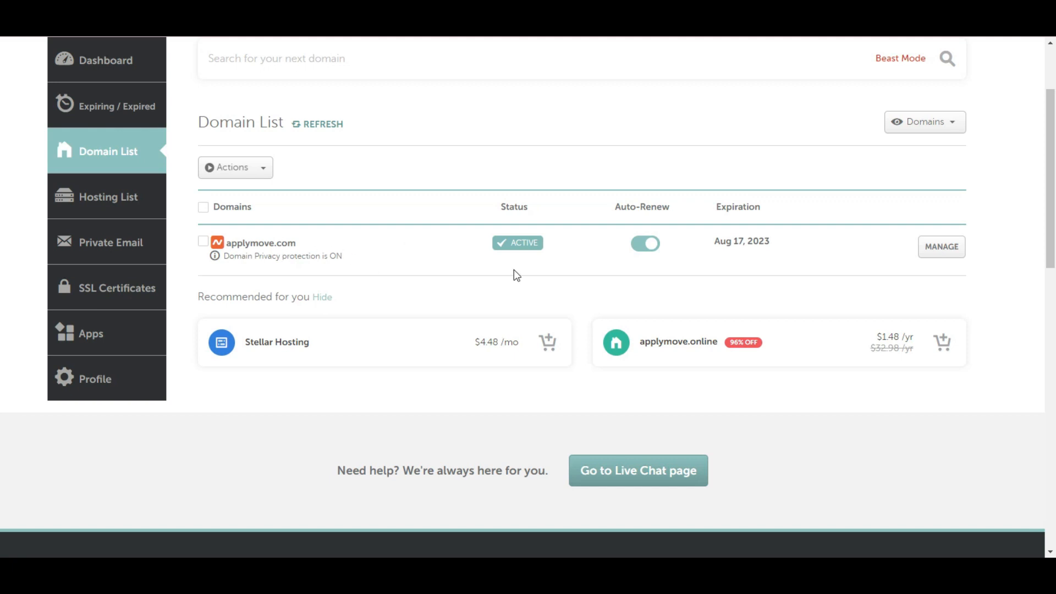
pyautogui.click(953, 249)
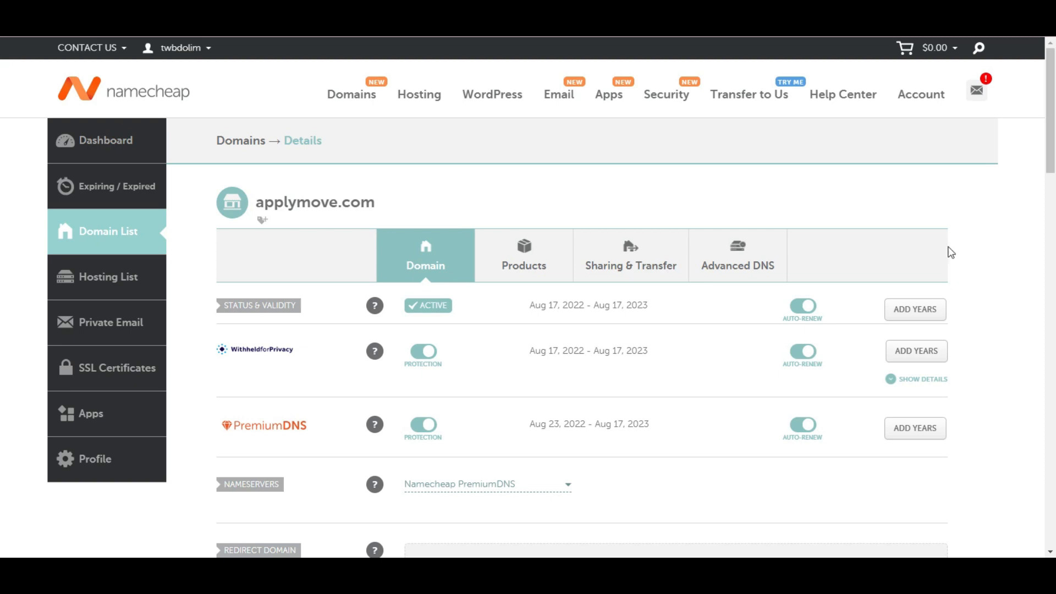
# Step: Review applymove.com's nameserver options, leaving PremiumDNS, and return to the homepage
pyautogui.moveTo(1055, 166); pyautogui.dragTo(1055, 246)
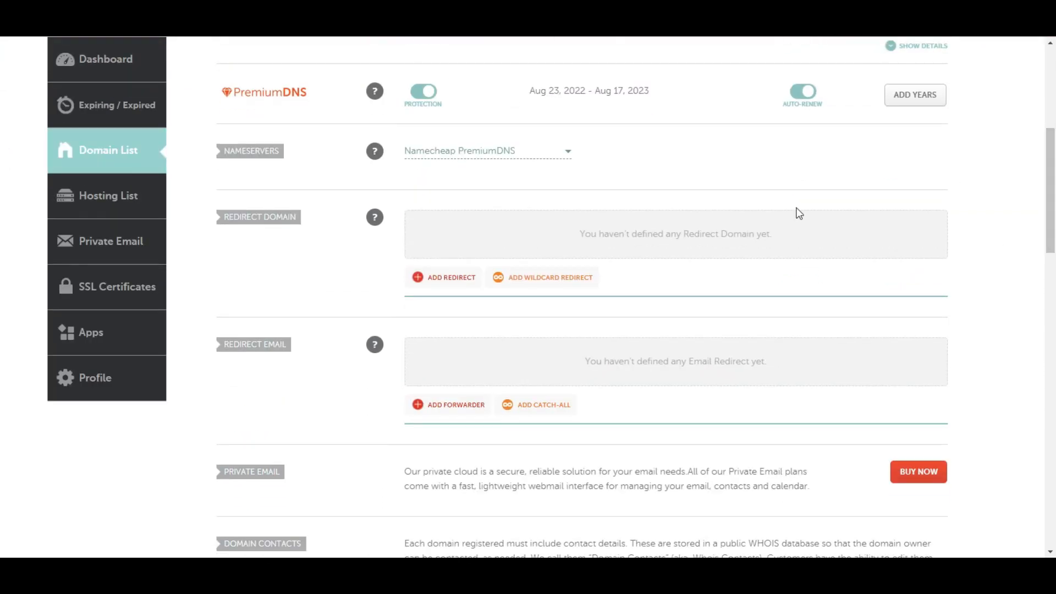
pyautogui.click(569, 155)
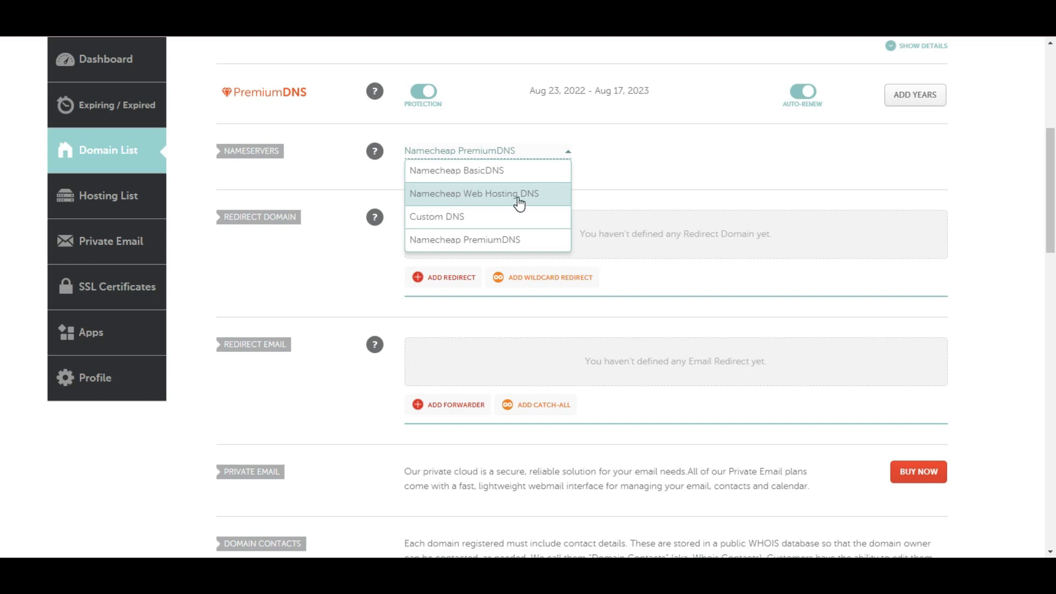
pyautogui.click(649, 169)
pyautogui.scroll(10, 2, 180)
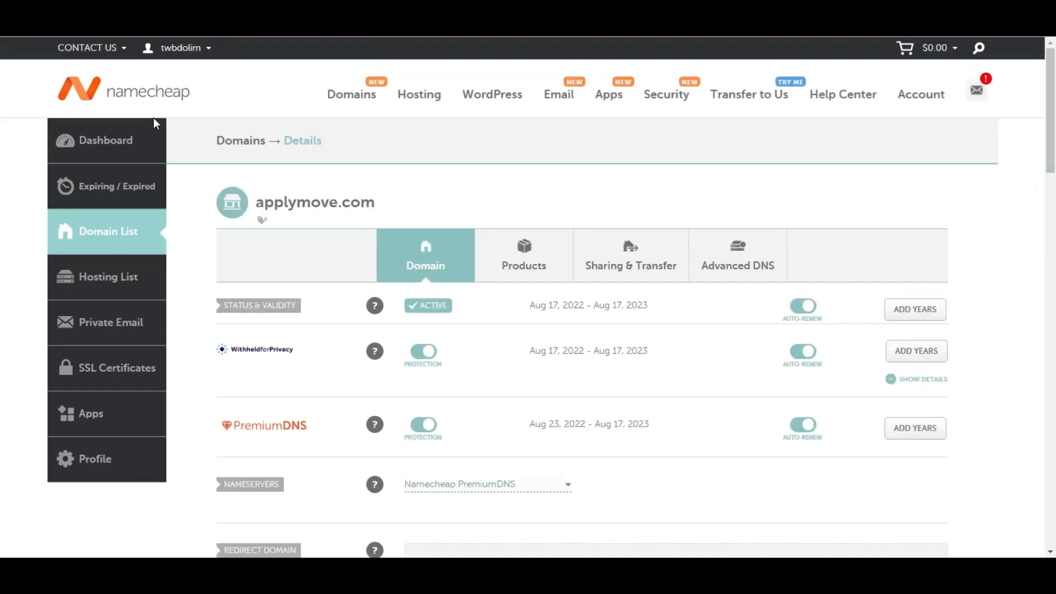
pyautogui.click(70, 94)
# Step: Open Shared Hosting plans, keep Yearly billing, and start a Stellar Plus order
pyautogui.moveTo(443, 103)
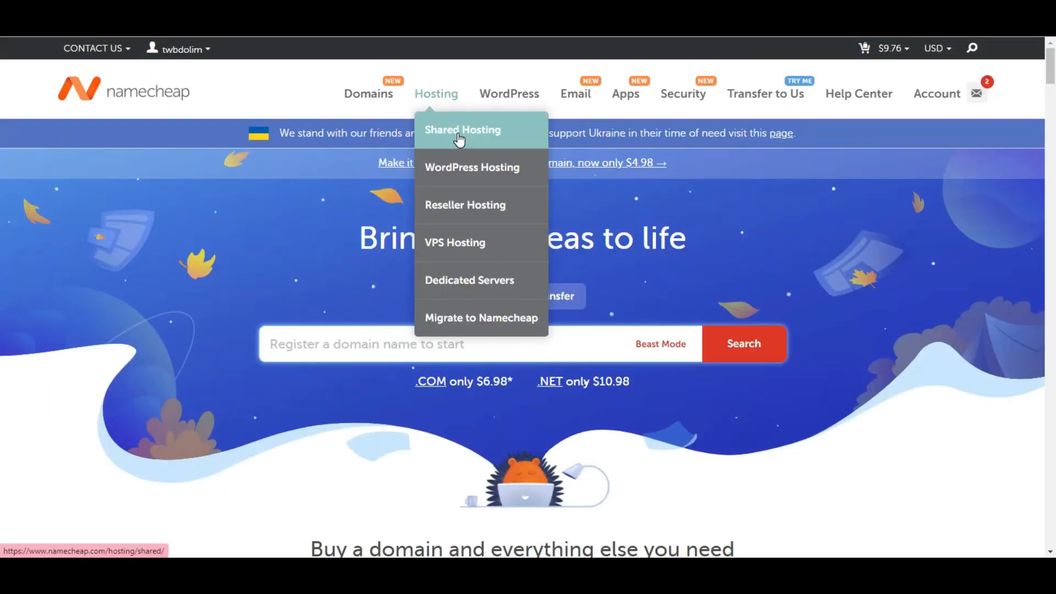
pyautogui.click(460, 132)
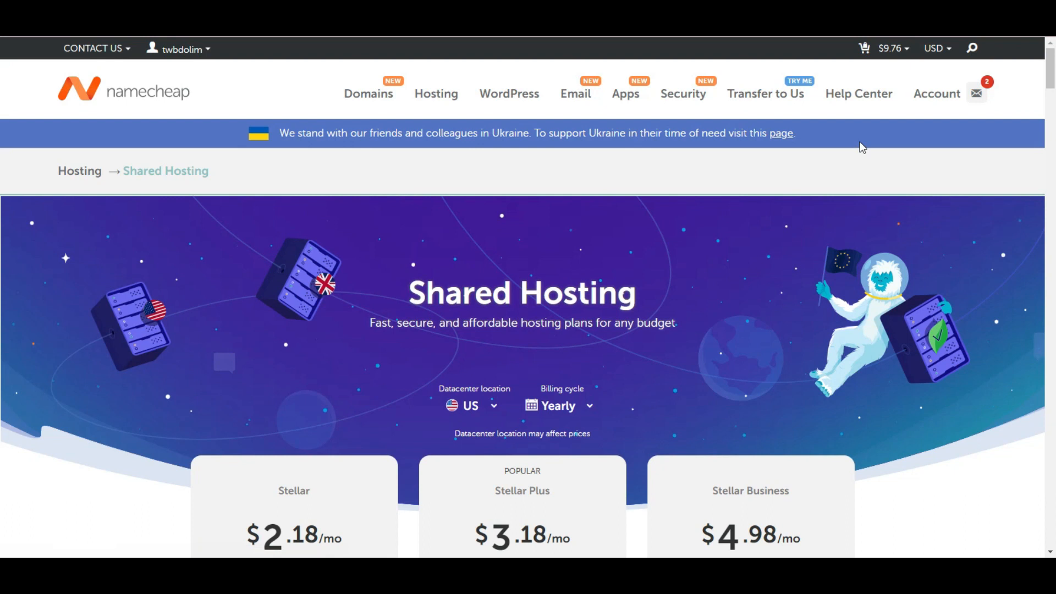
pyautogui.moveTo(1050, 77); pyautogui.dragTo(1049, 99)
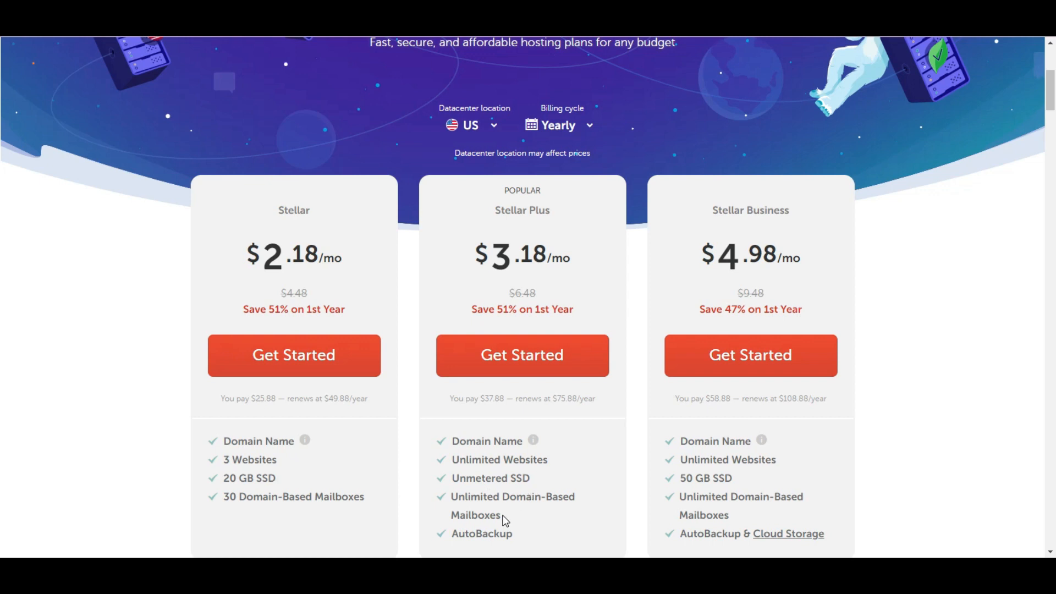
pyautogui.scroll(-5, 496, 242)
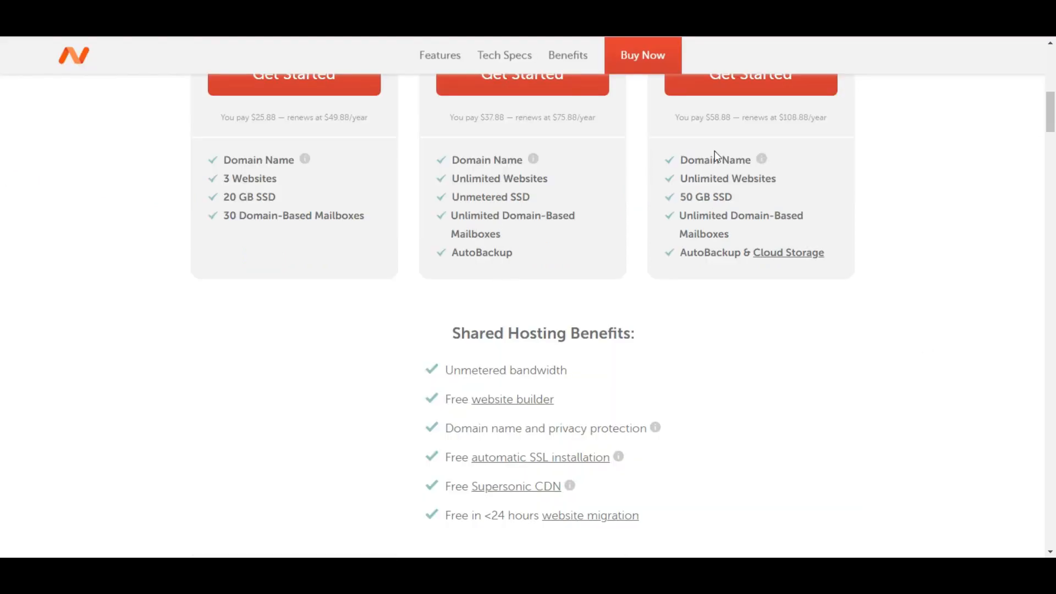
pyautogui.scroll(5, 4, 130)
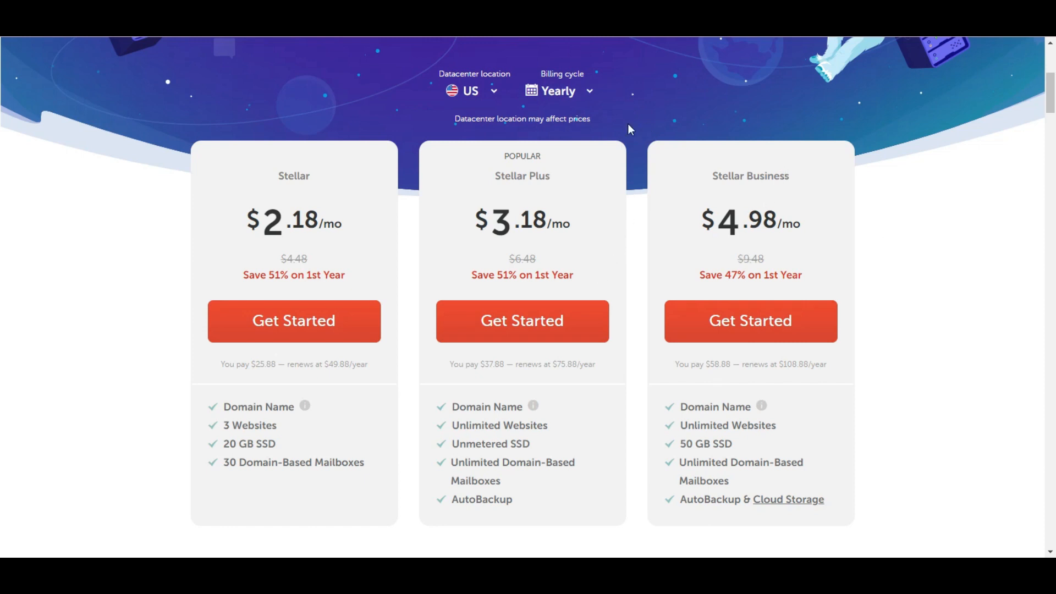
pyautogui.click(573, 101)
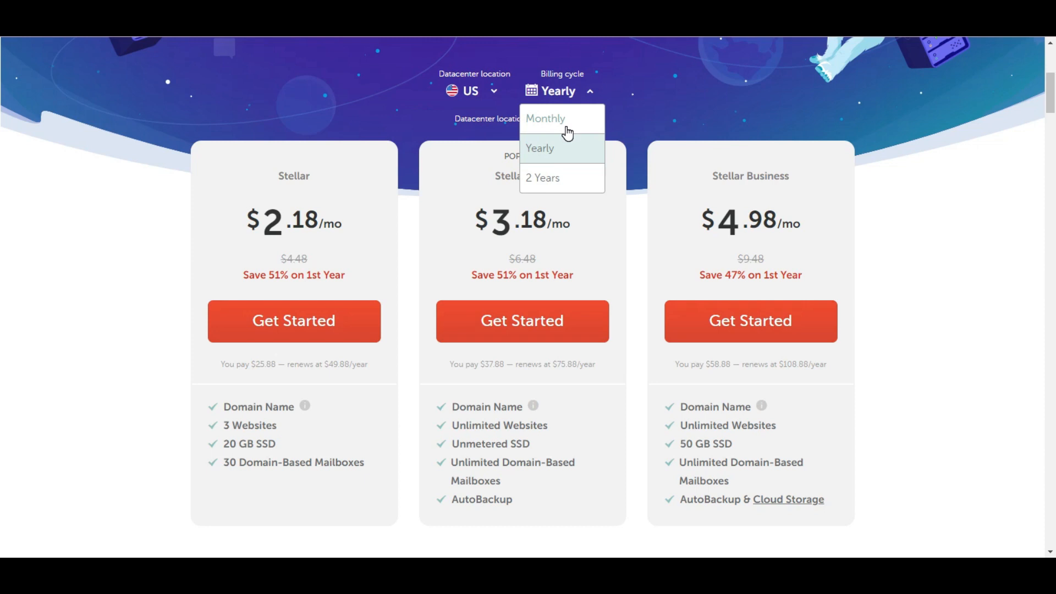
pyautogui.click(554, 147)
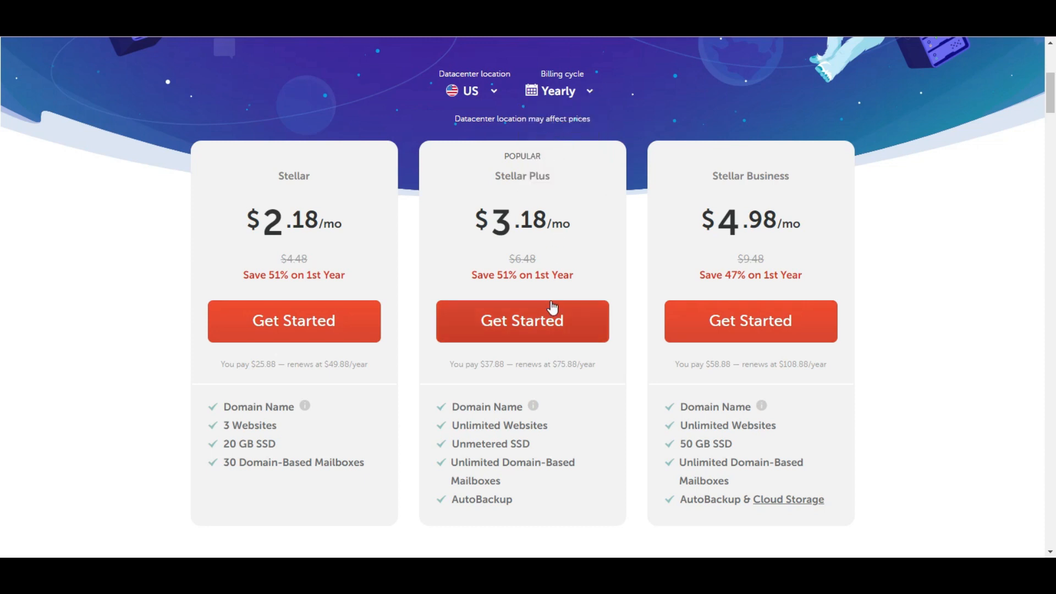
pyautogui.click(523, 323)
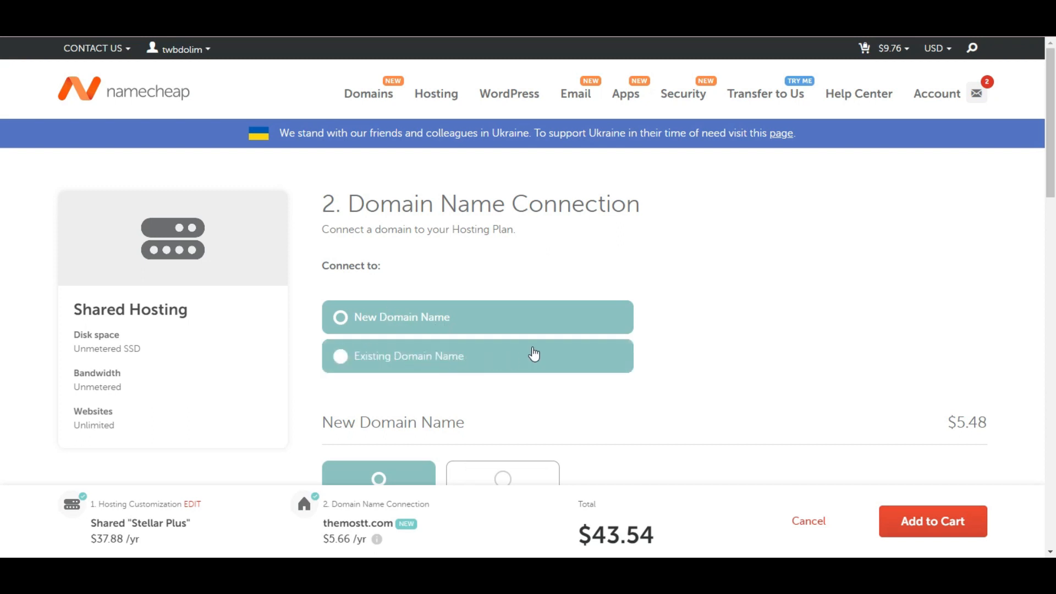
# Step: Choose Existing Domain Name so the hosting uses applymove.com, then scroll to Connect to hosting
pyautogui.click(497, 356)
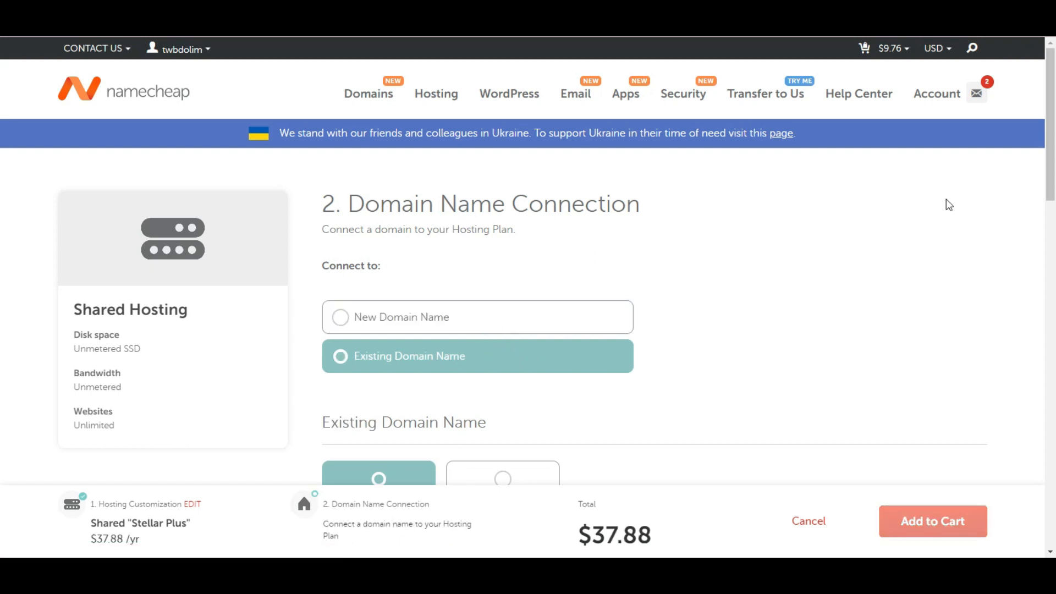
pyautogui.moveTo(1054, 114); pyautogui.dragTo(1054, 228)
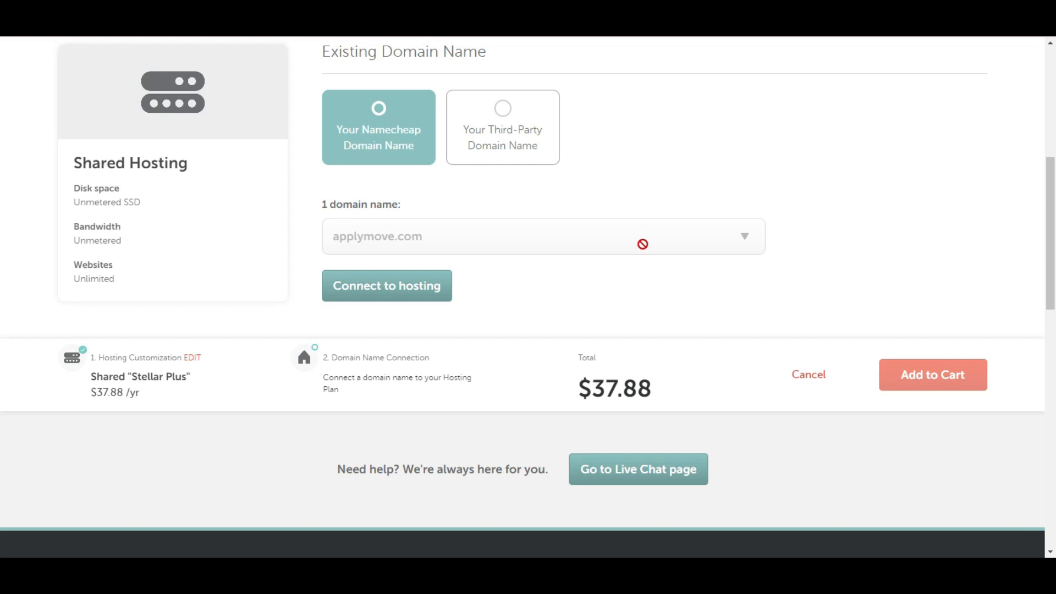
pyautogui.scroll(-1, 493, 237)
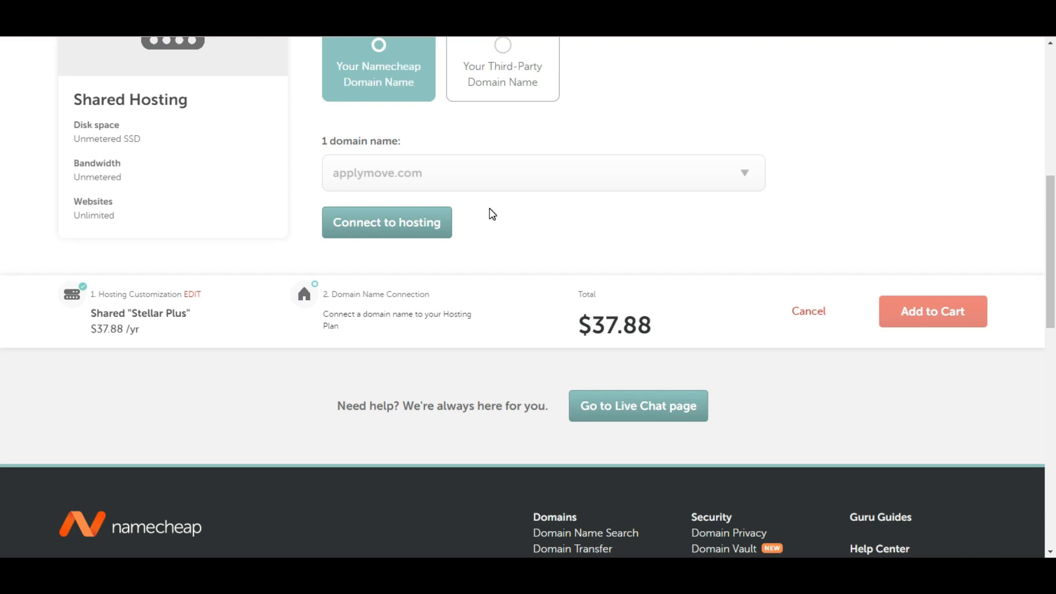
pyautogui.moveTo(1051, 288); pyautogui.dragTo(1051, 328)
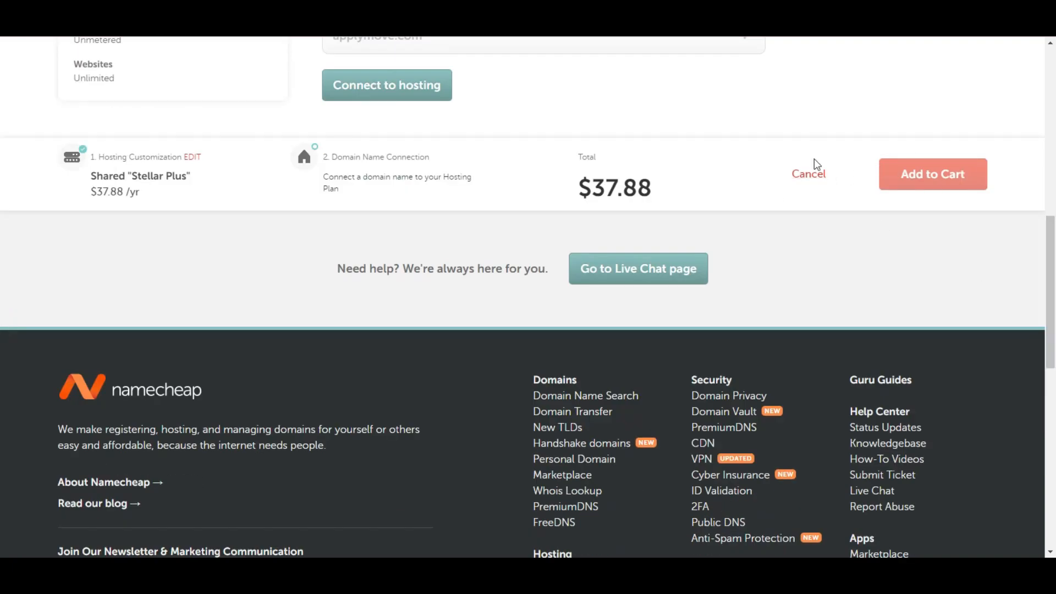
pyautogui.moveTo(1054, 272); pyautogui.dragTo(1055, 202)
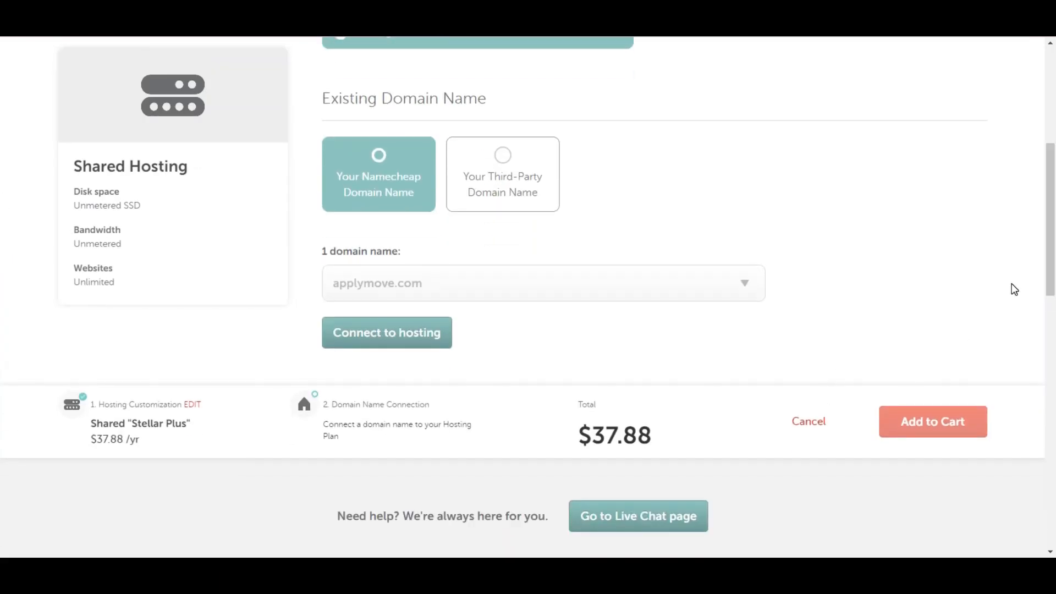
# Step: Open the themostt.com cart and confirm the order to reach the $9.76 order review
pyautogui.click(1055, 272)
pyautogui.moveTo(1055, 273); pyautogui.dragTo(1055, 119)
pyautogui.moveTo(898, 52)
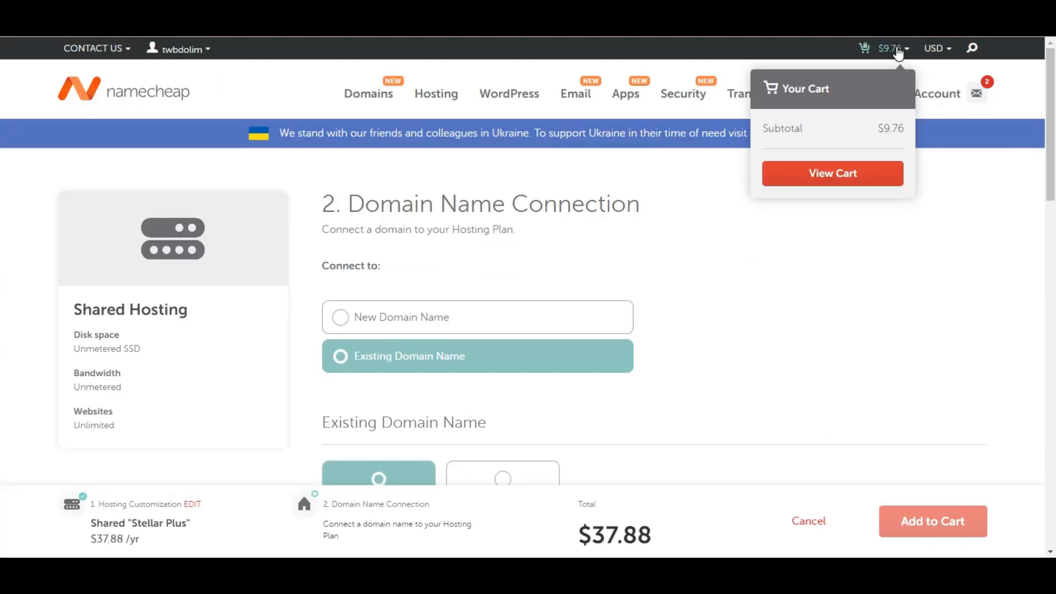
pyautogui.click(831, 173)
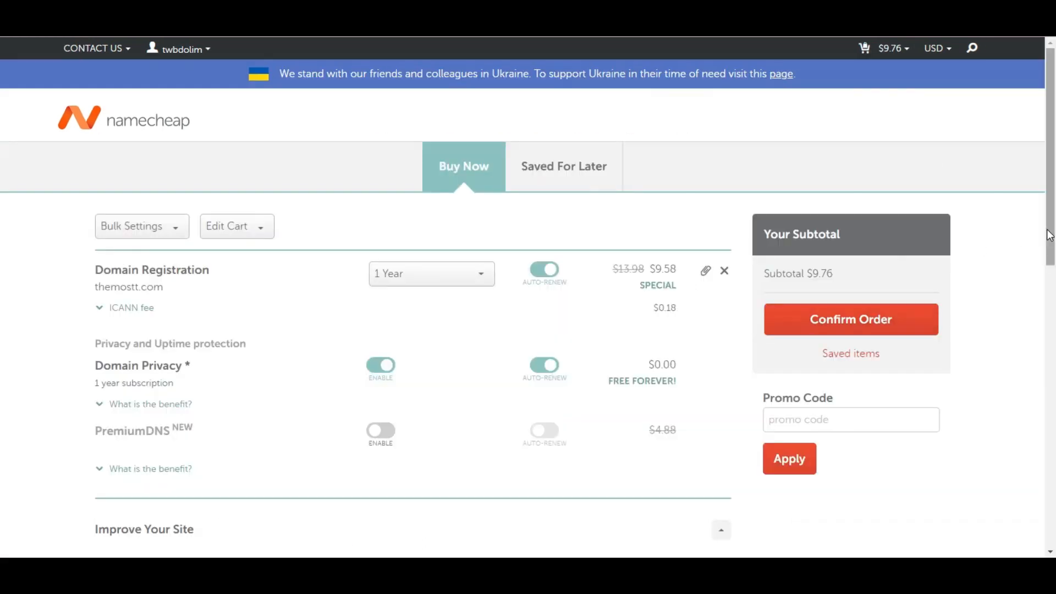
pyautogui.moveTo(1051, 232)
pyautogui.mouseDown()
pyautogui.moveTo(1055, 328)
pyautogui.moveTo(1055, 212)
pyautogui.mouseUp()
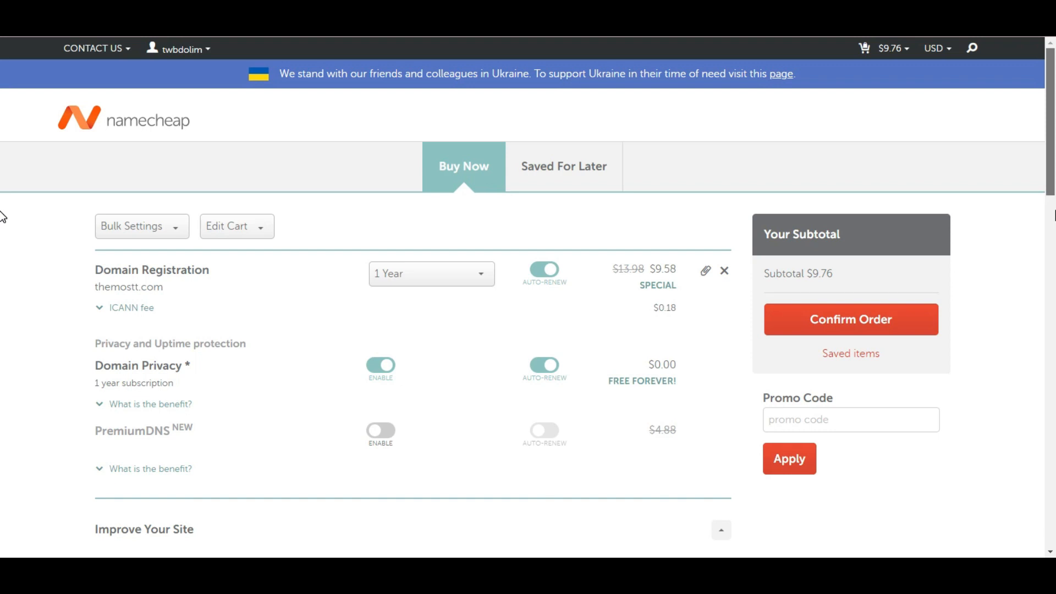
pyautogui.click(835, 324)
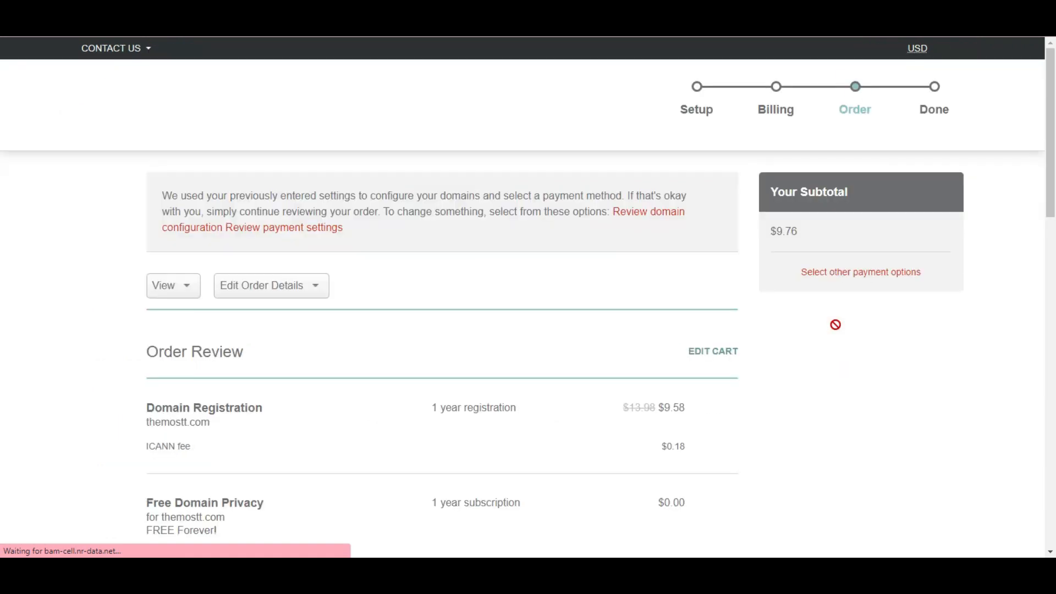
pyautogui.scroll(-5, 3, 220)
pyautogui.scroll(-5, 5, 262)
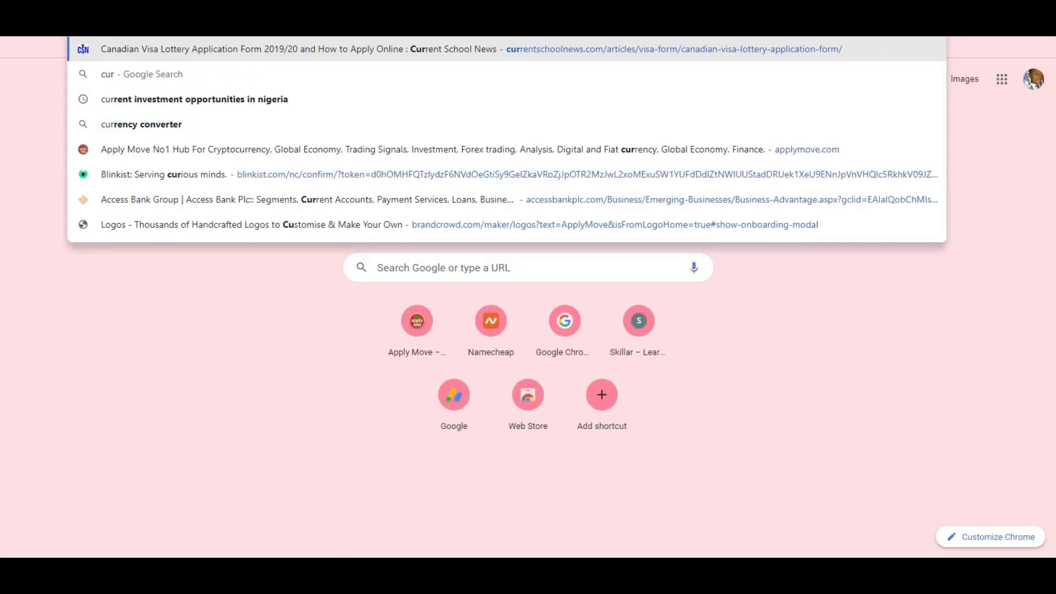
# Step: Search Google for 'current extention', then change the query to the honey extension
pyautogui.press('Return')
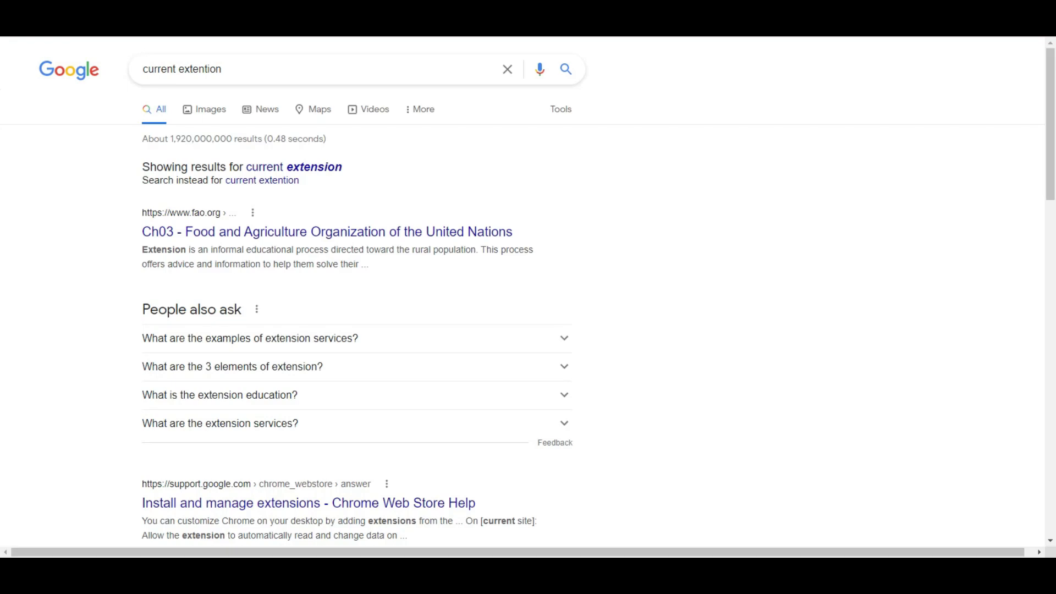
pyautogui.doubleClick(179, 67)
pyautogui.write('honey')
pyautogui.press('Return')
pyautogui.click(312, 167)
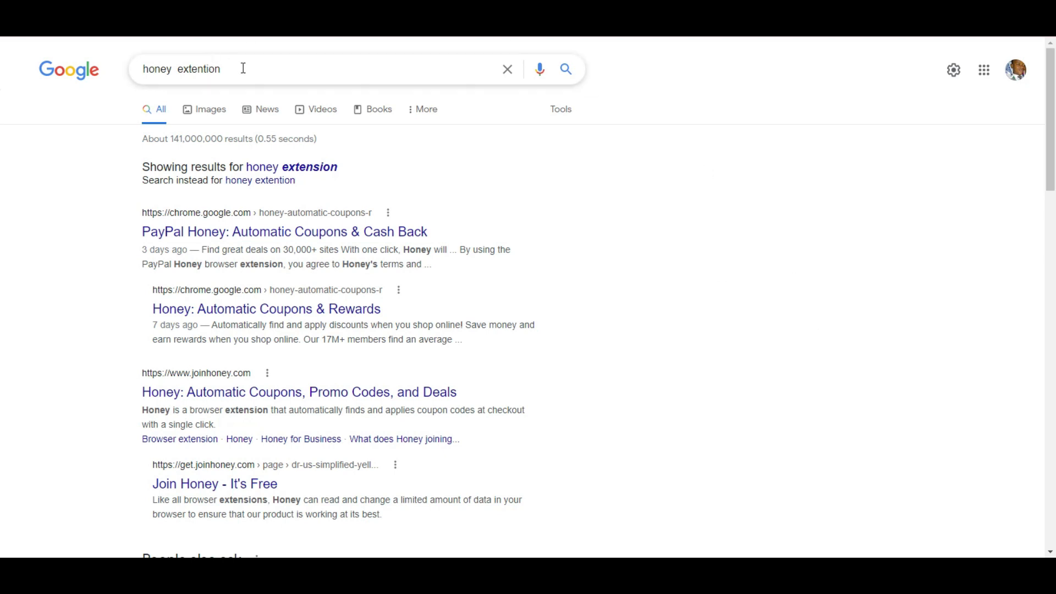
pyautogui.moveTo(191, 72)
pyautogui.mouseDown()
pyautogui.moveTo(138, 74)
pyautogui.moveTo(203, 73)
pyautogui.mouseUp()
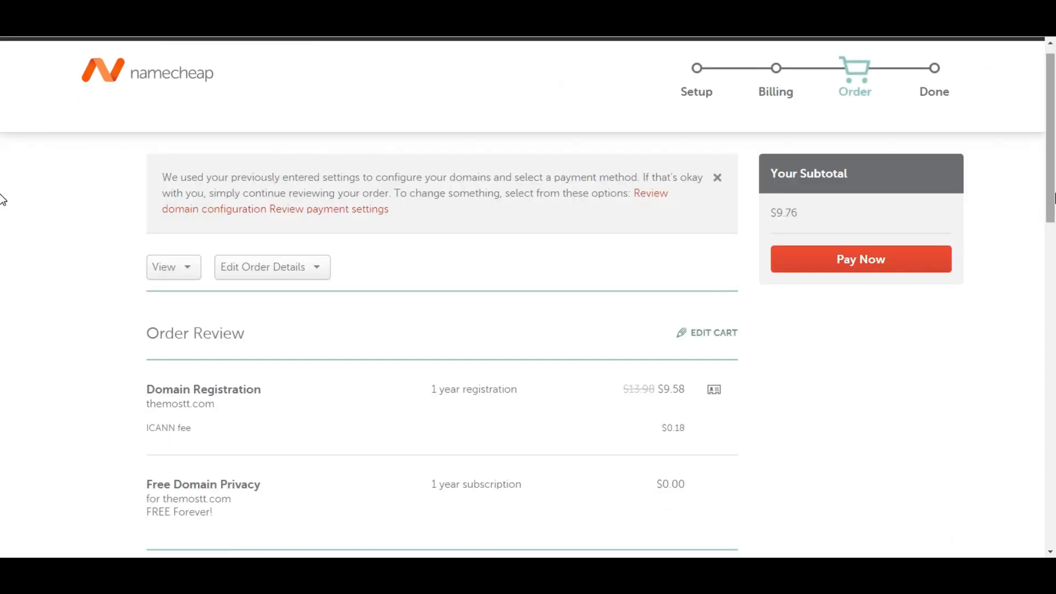
# Step: Review the themostt.com order and payment details, then submit the $9.76 payment
pyautogui.scroll(-4, 3, 281)
pyautogui.scroll(-1, 2, 280)
pyautogui.scroll(2, 2, 283)
pyautogui.scroll(-3, 2, 283)
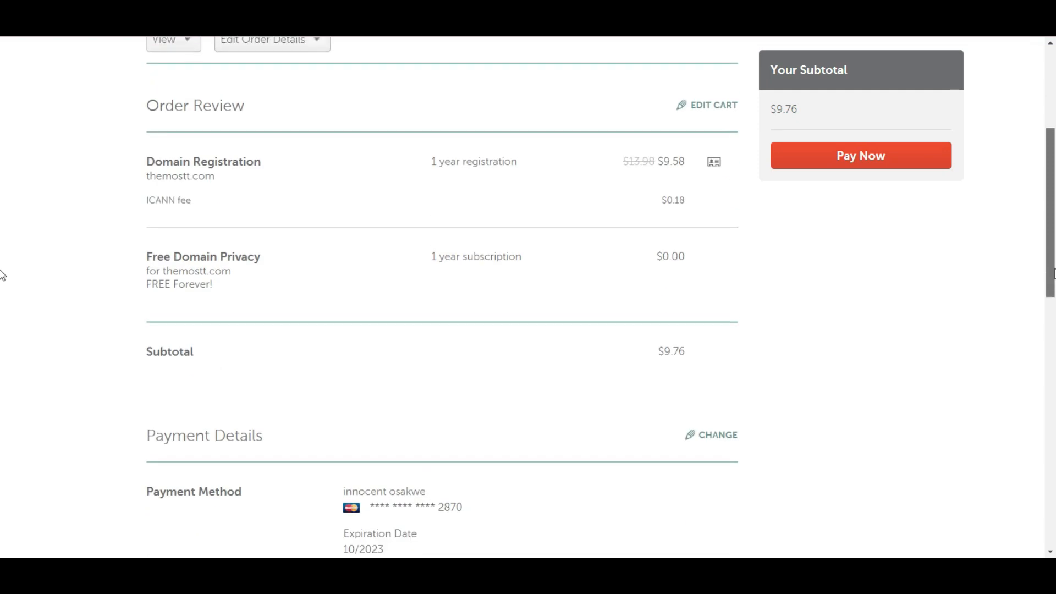
pyautogui.scroll(-3, 1, 330)
pyautogui.scroll(9, 1, 136)
pyautogui.scroll(-15, 1030, 358)
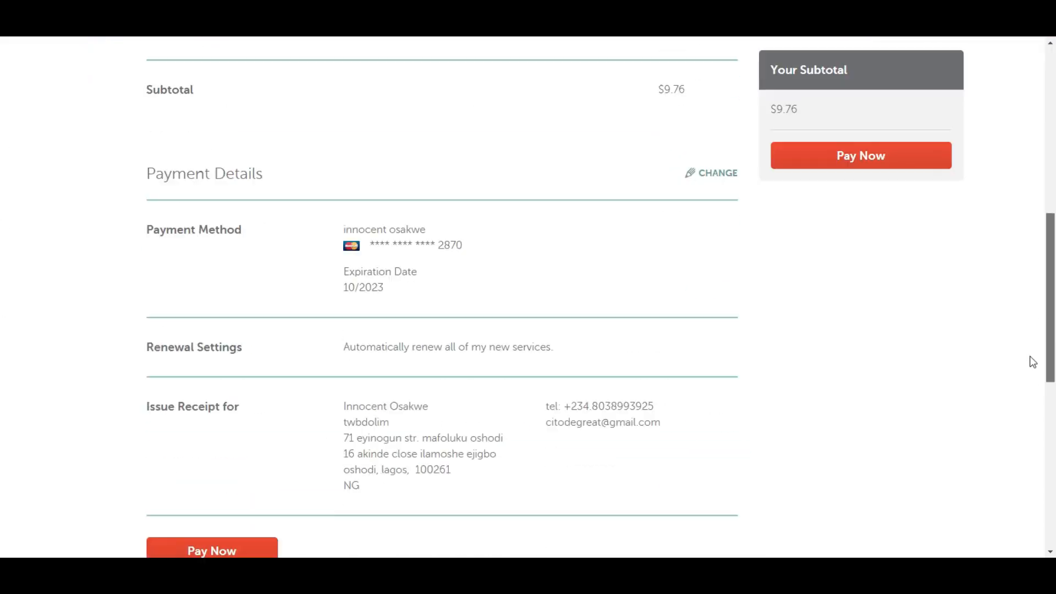
pyautogui.scroll(-3, 1036, 467)
pyautogui.scroll(12, 3, 254)
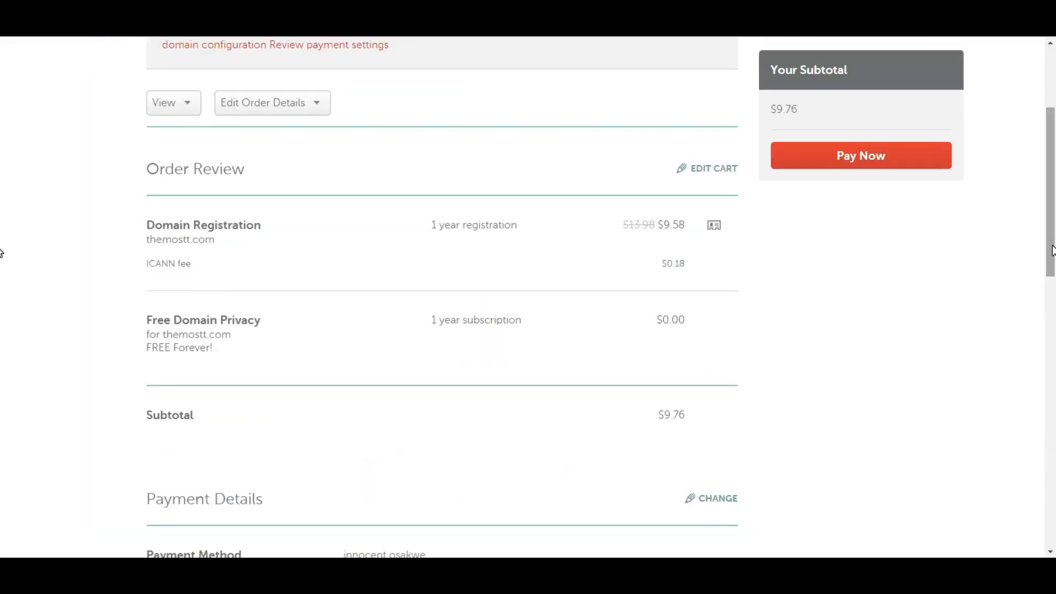
pyautogui.scroll(3, 3, 254)
pyautogui.click(881, 275)
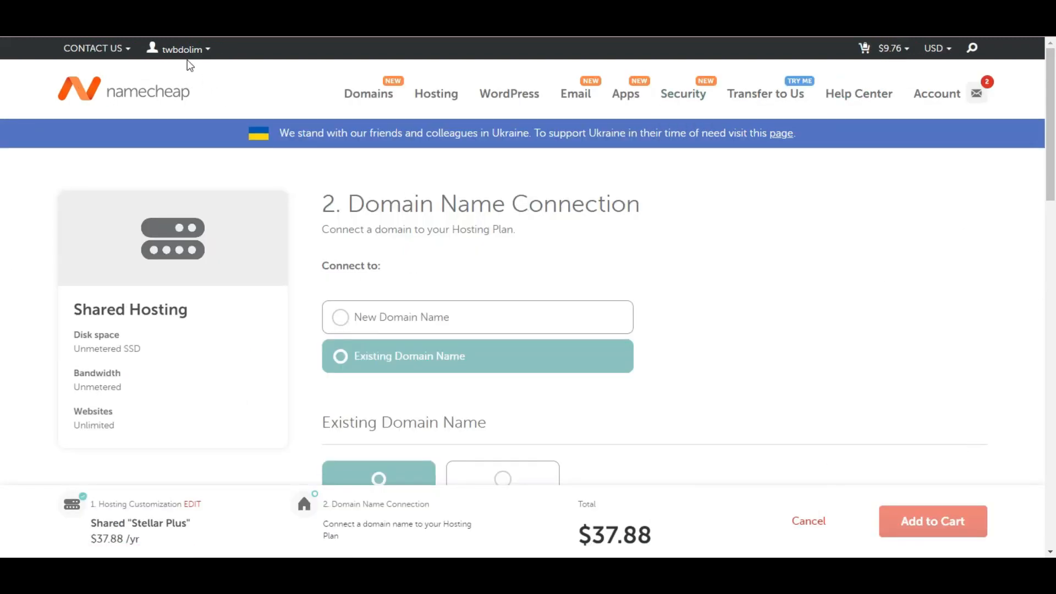
# Step: Go to the dashboard's Hosting List to view the active Stellar Plus plan for scholarscent.com
pyautogui.moveTo(181, 51)
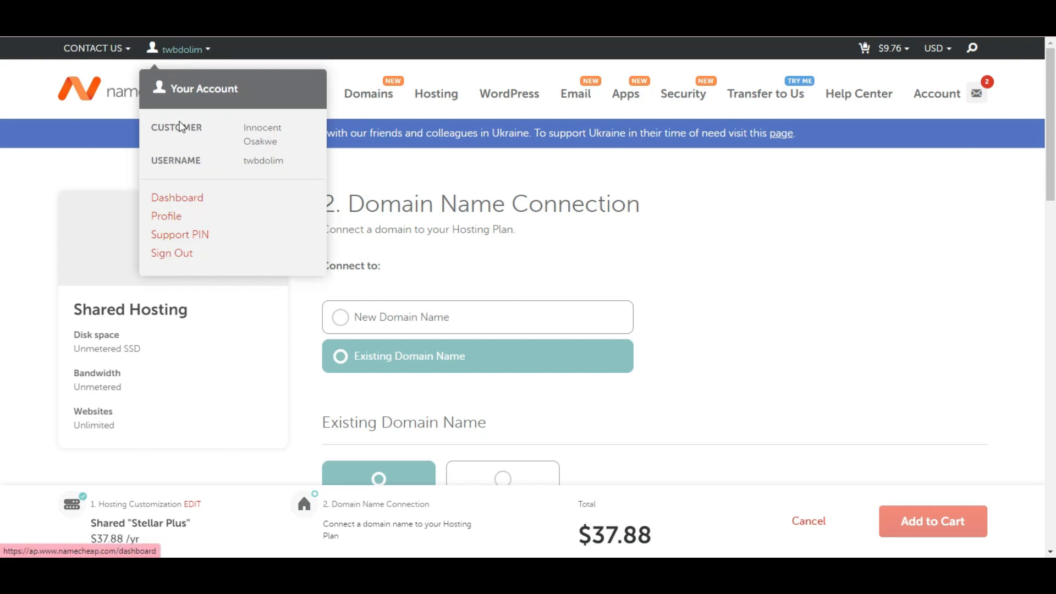
pyautogui.click(182, 200)
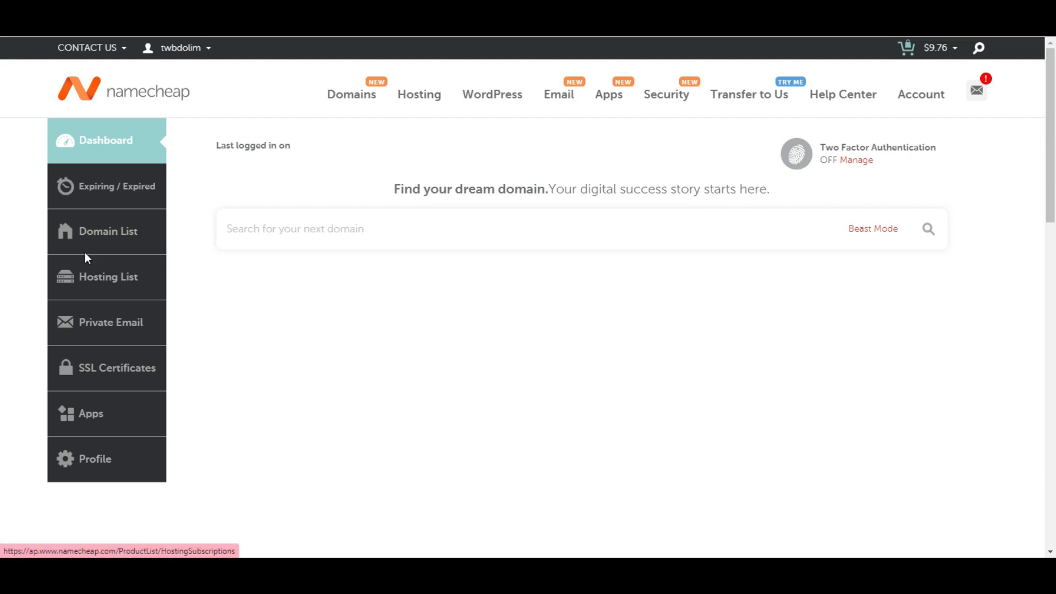
pyautogui.click(104, 286)
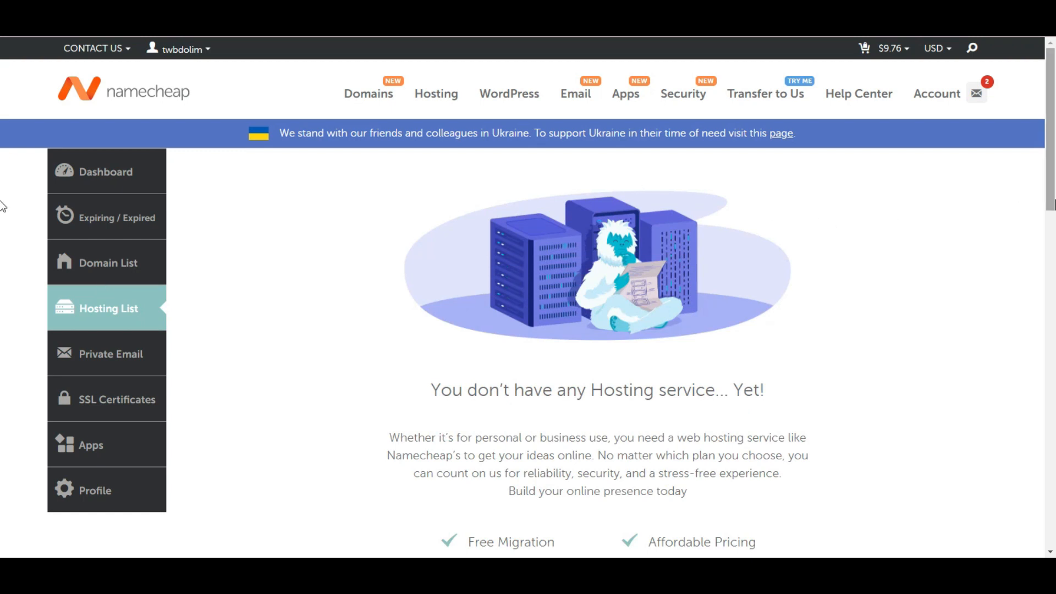
pyautogui.scroll(-4, 2, 264)
pyautogui.scroll(-2, 2, 267)
pyautogui.scroll(5, 2, 270)
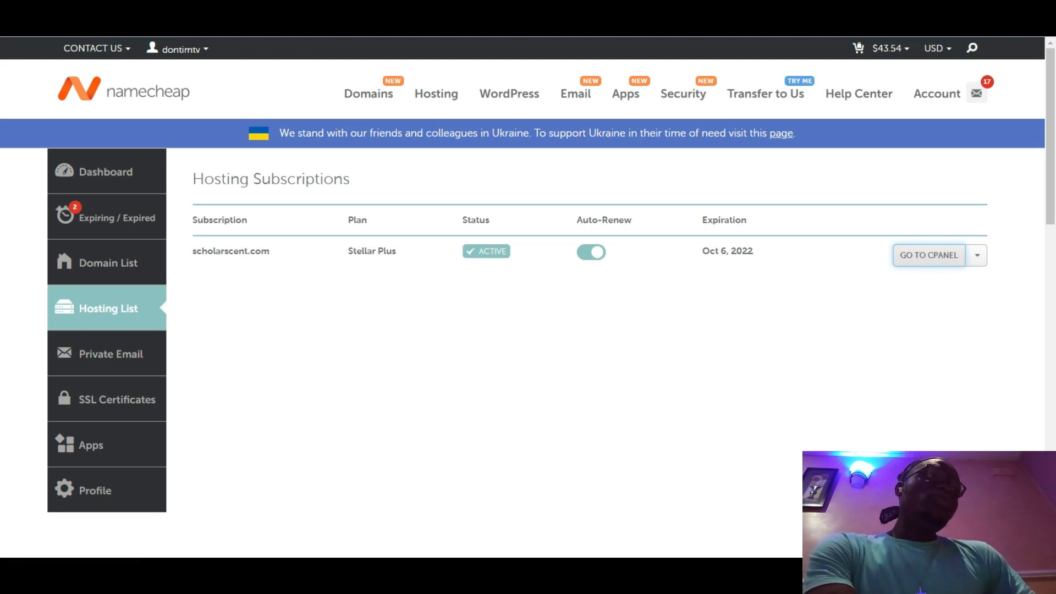
# Step: Switch to cPanel and scroll down to the Software tools, including WordPress Manager by Softaculous
pyautogui.hotkey('ctrl', 'Tab')
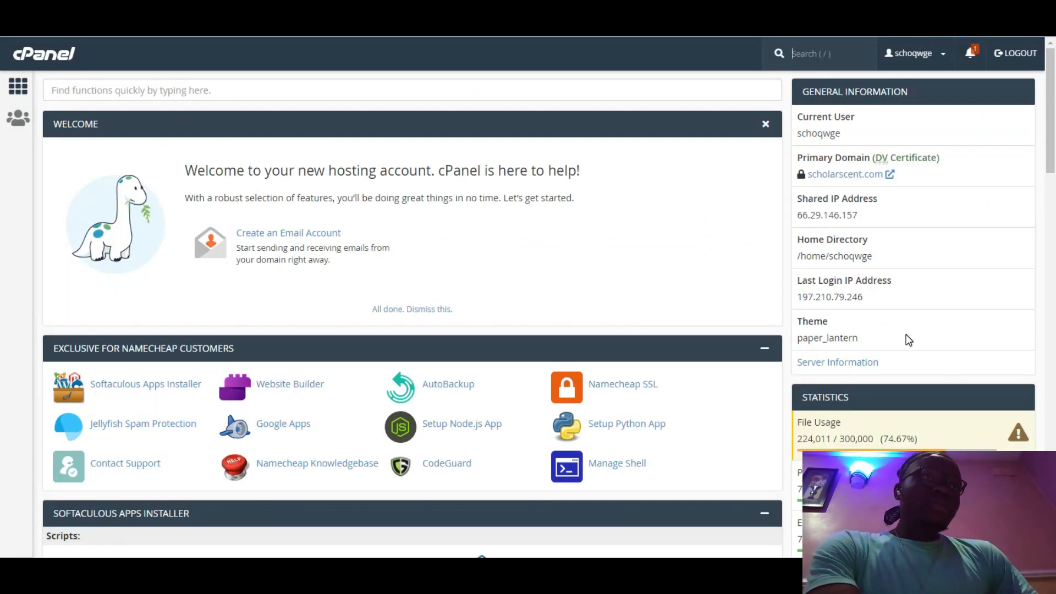
pyautogui.moveTo(1052, 161); pyautogui.dragTo(1051, 314)
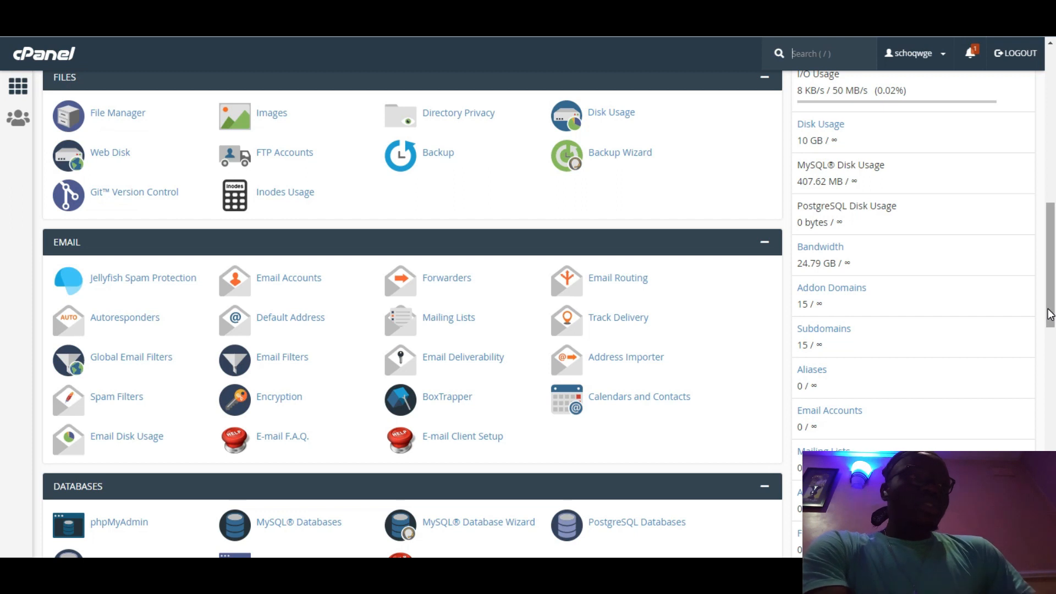
pyautogui.moveTo(1054, 302); pyautogui.dragTo(1054, 507)
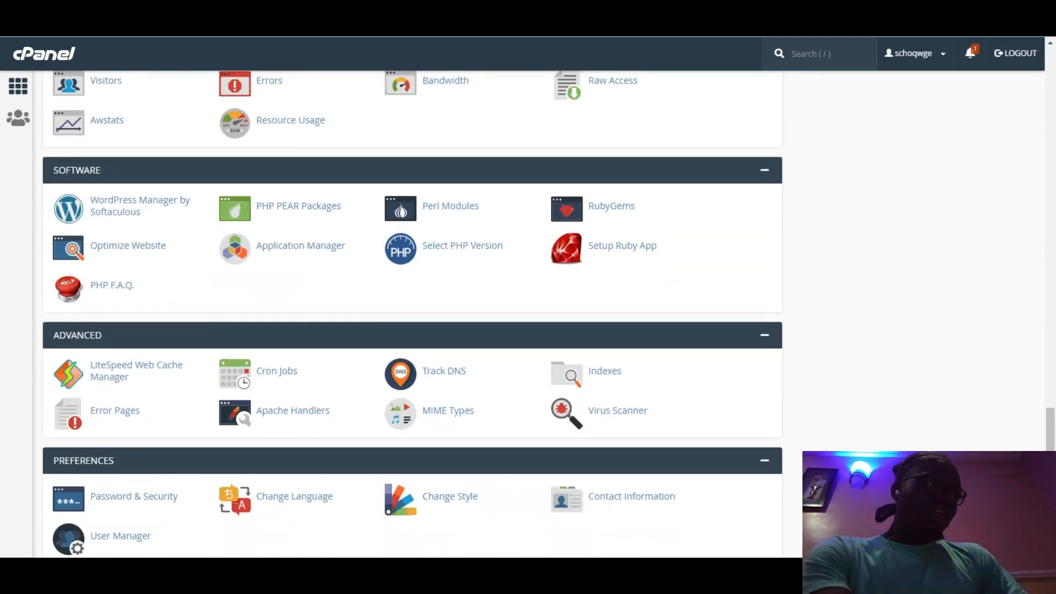
# Step: Open WordPress Manager by Softaculous, look over the existing installations, and start a new install
pyautogui.click(117, 213)
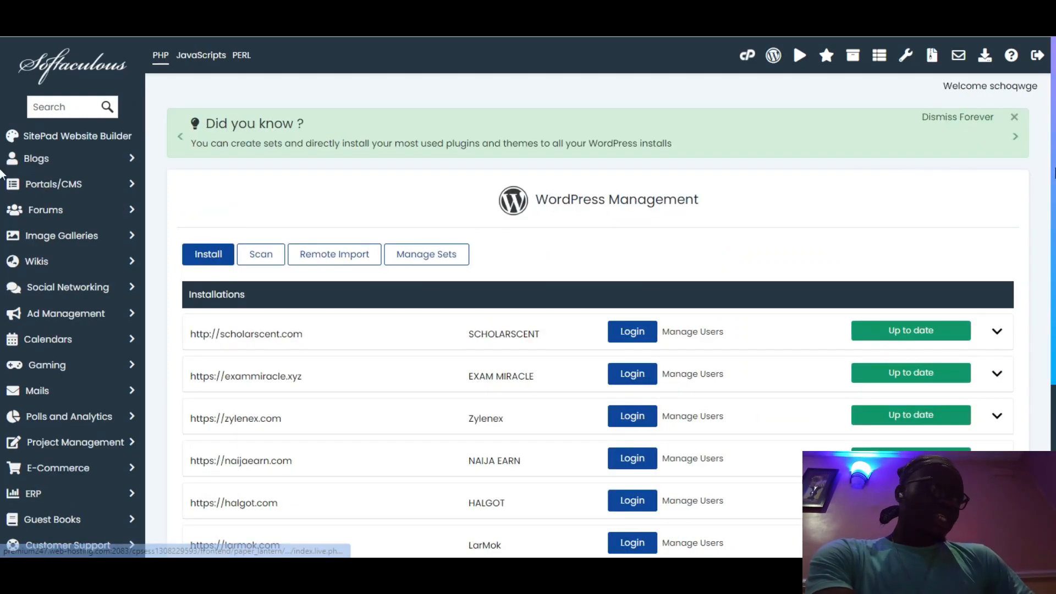
pyautogui.scroll(-2, 2, 176)
pyautogui.scroll(1, 1, 184)
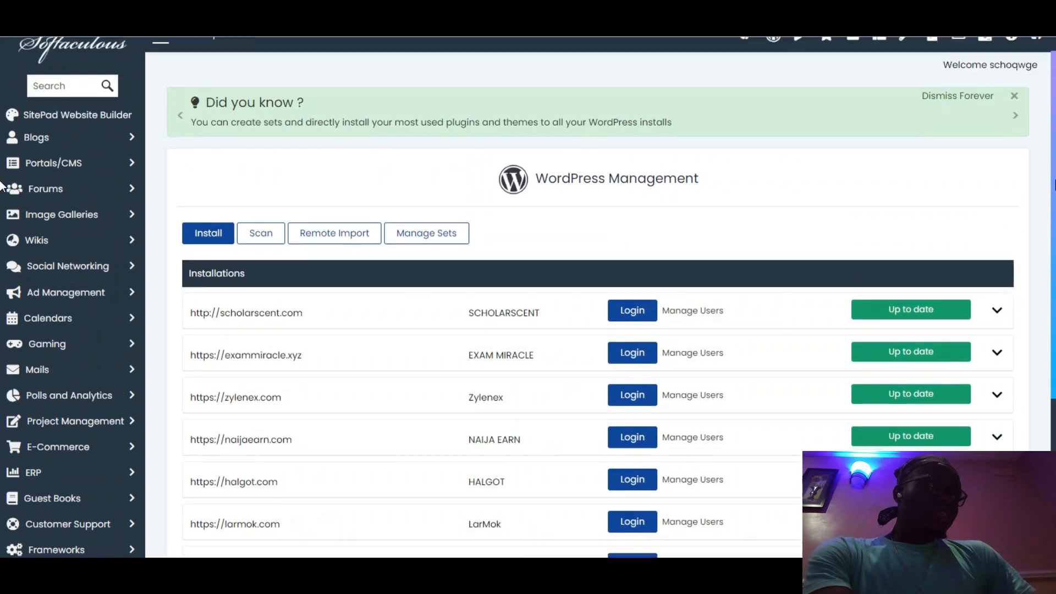
pyautogui.scroll(1, 2, 132)
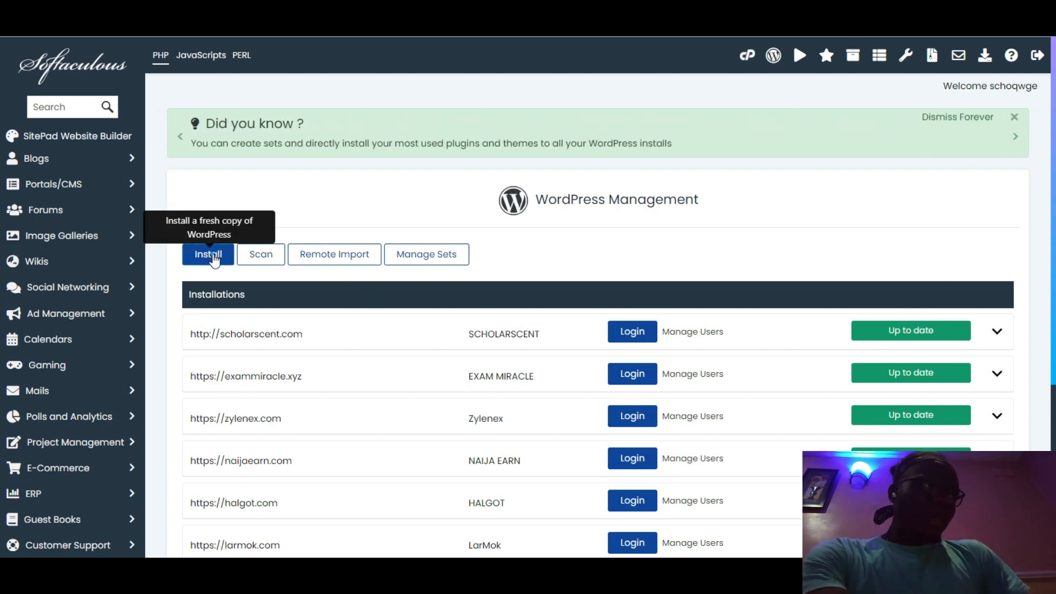
pyautogui.click(214, 258)
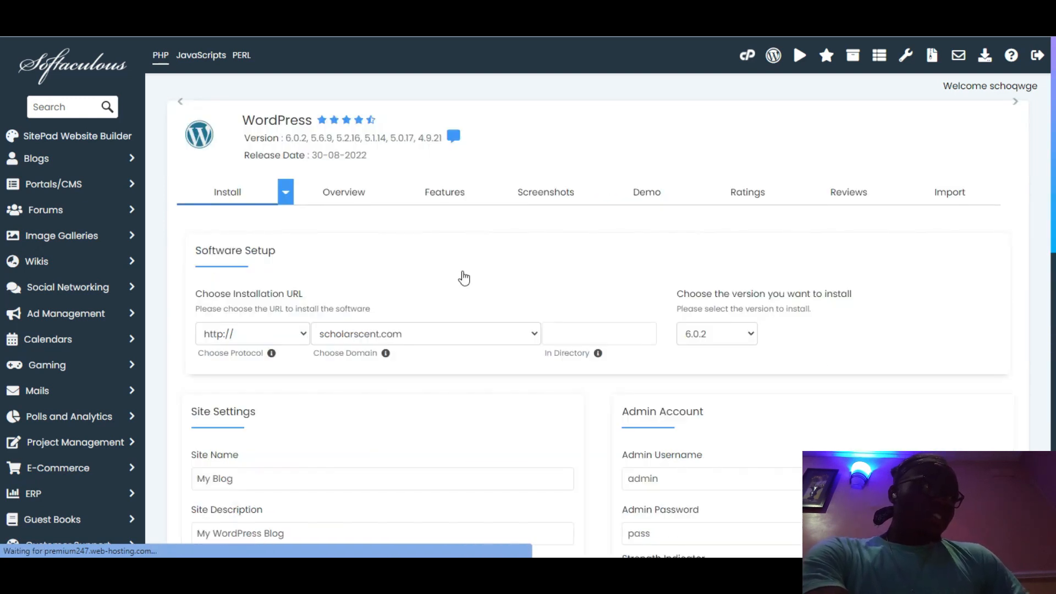
# Step: Fill in the scholarscent.com install form, replacing the generated admin username with 'admin'
pyautogui.scroll(-2, 3, 184)
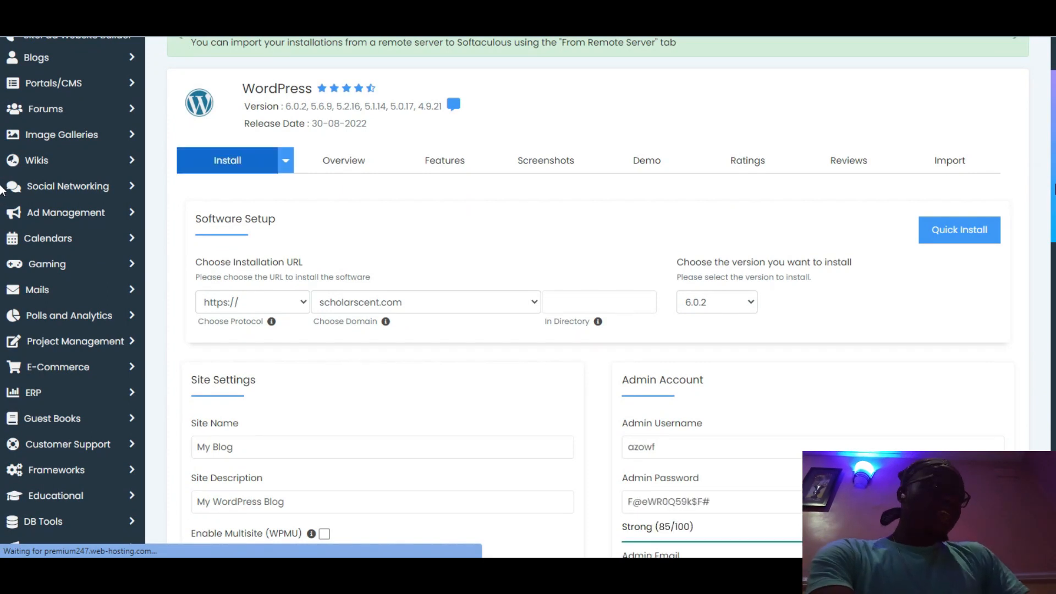
pyautogui.scroll(-2, 1, 220)
pyautogui.scroll(-1, 3, 223)
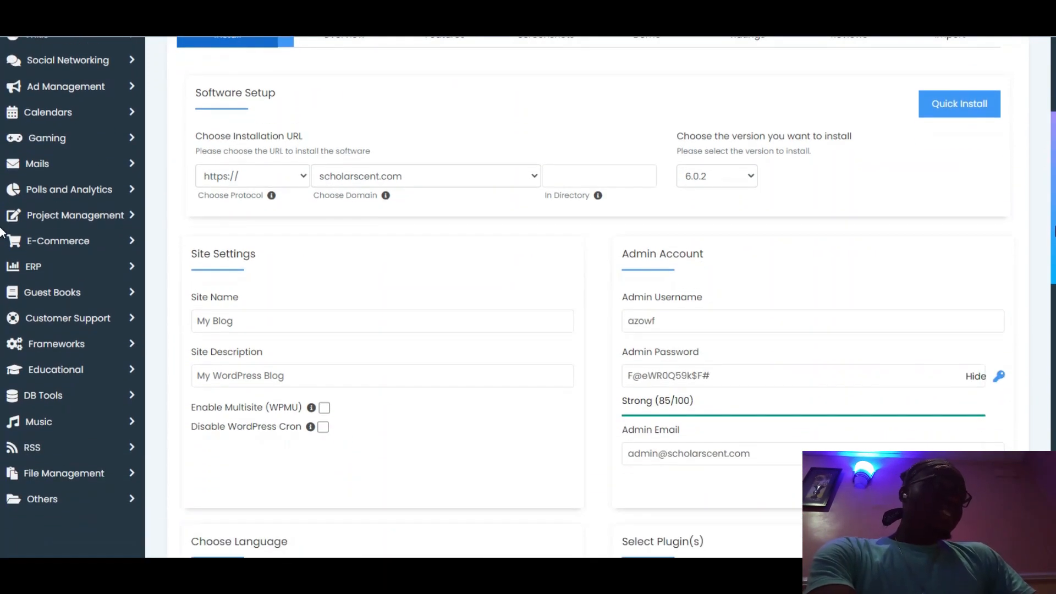
pyautogui.scroll(-1, 1, 231)
pyautogui.click(297, 291)
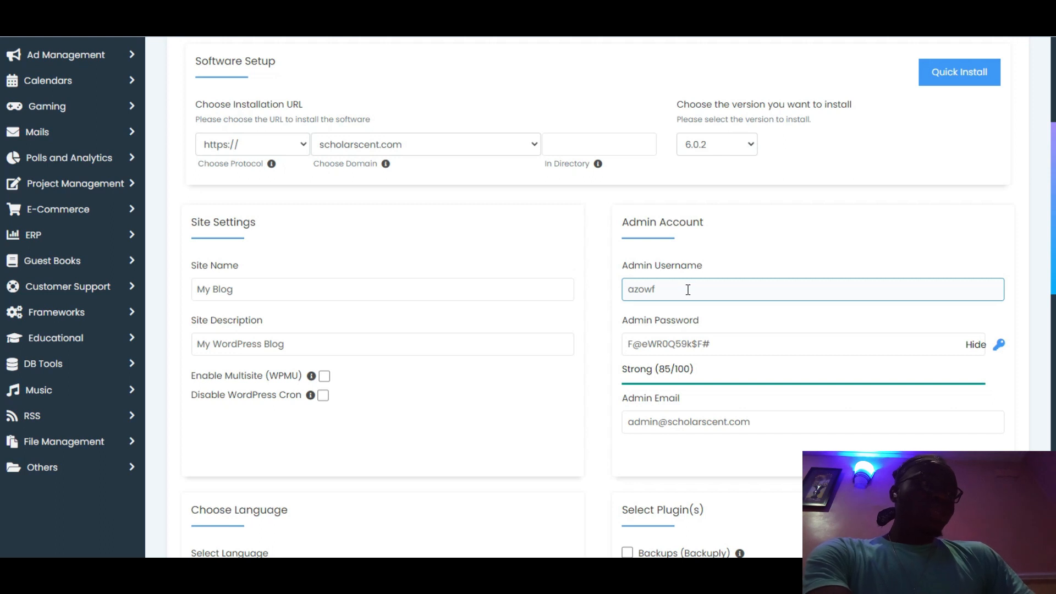
pyautogui.moveTo(673, 289); pyautogui.dragTo(625, 292)
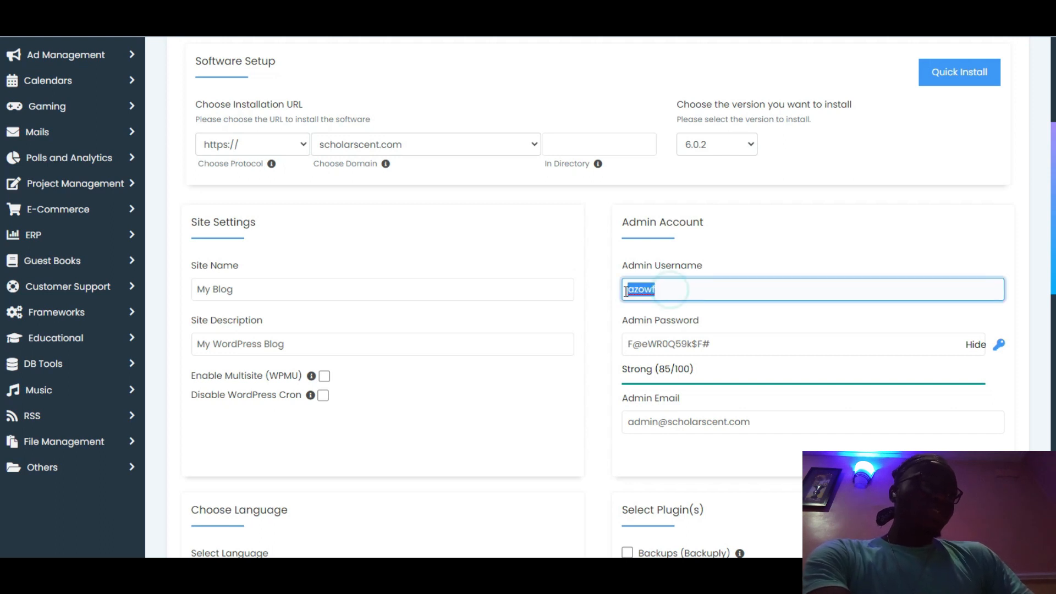
pyautogui.write('admin')
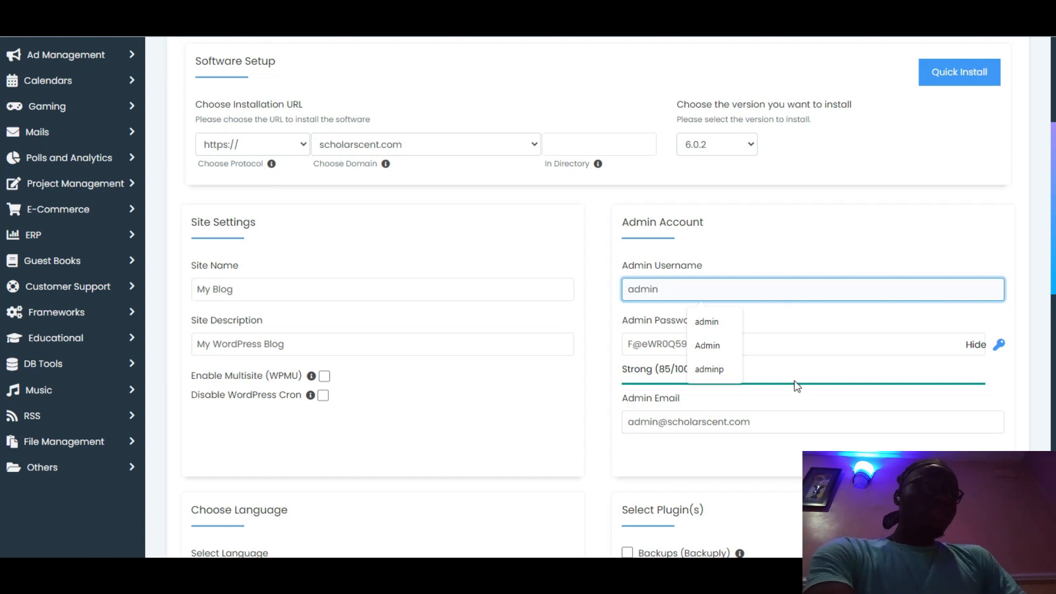
pyautogui.click(795, 349)
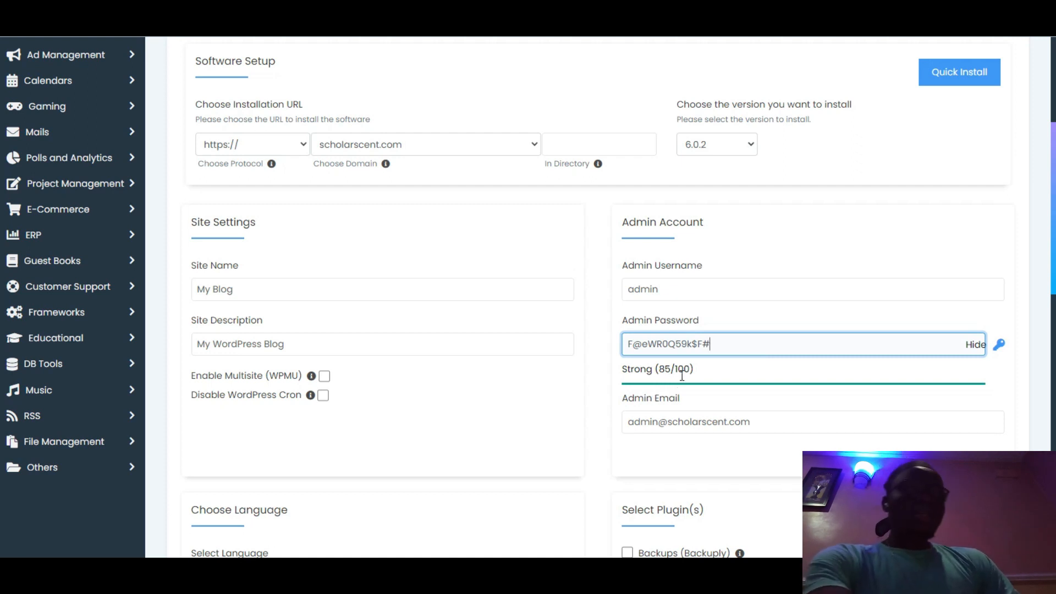
pyautogui.scroll(-3, 1, 280)
pyautogui.scroll(-10, 2, 280)
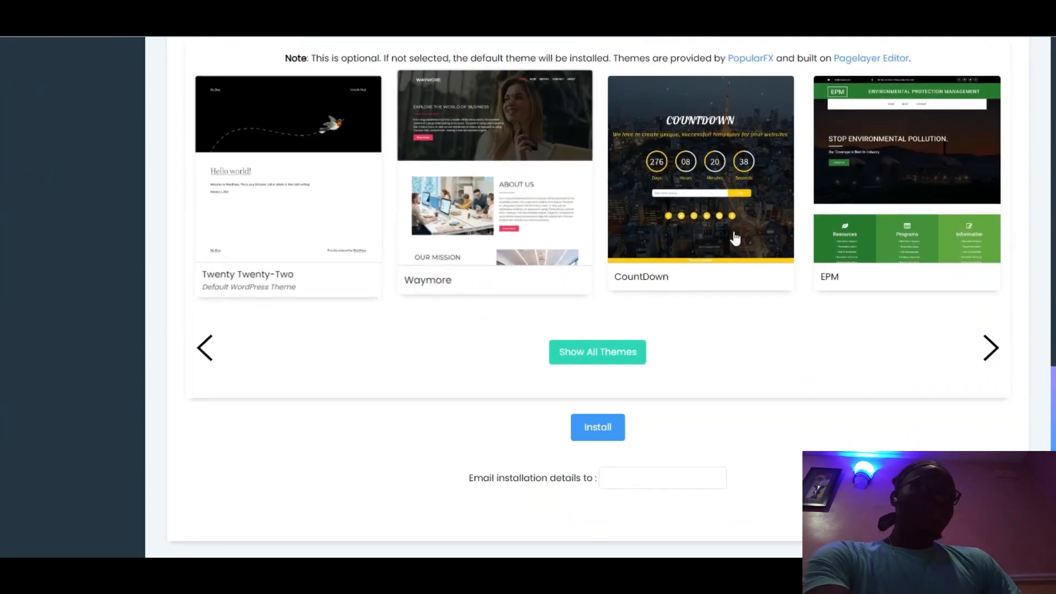
# Step: Advance the optional theme carousel to Financy, Scoops, Drone and Theworld
pyautogui.click(991, 352)
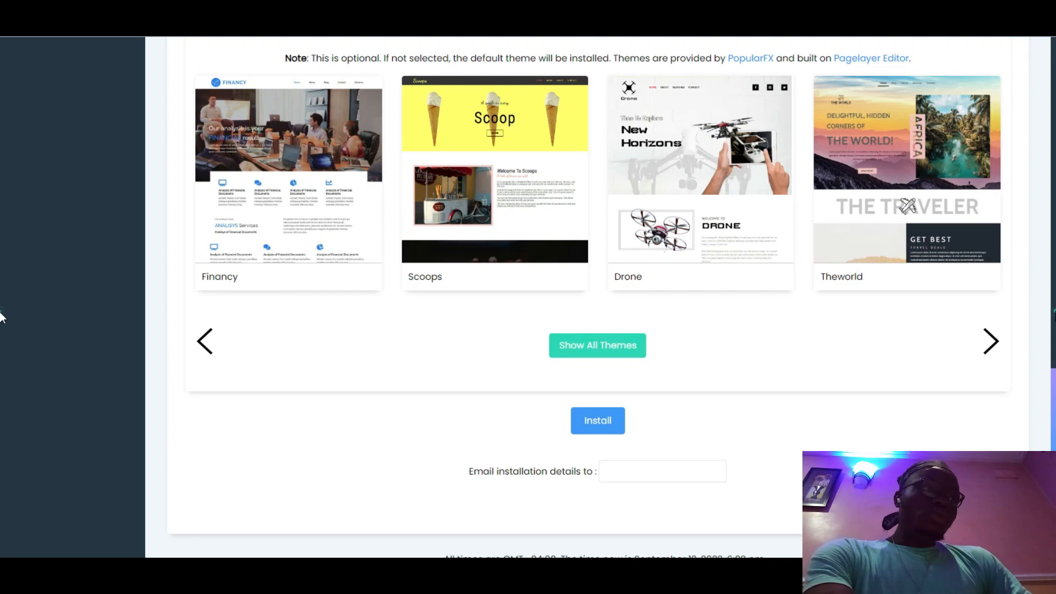
pyautogui.scroll(8, 0, 314)
pyautogui.scroll(-3, 0, 374)
pyautogui.scroll(-5, 2, 458)
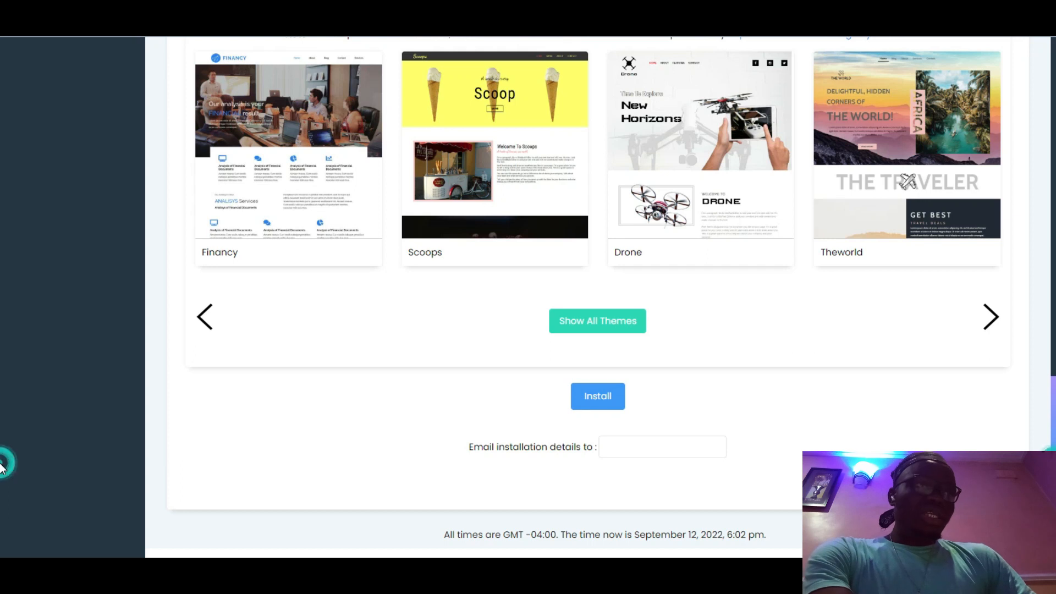
pyautogui.scroll(7, 8, 459)
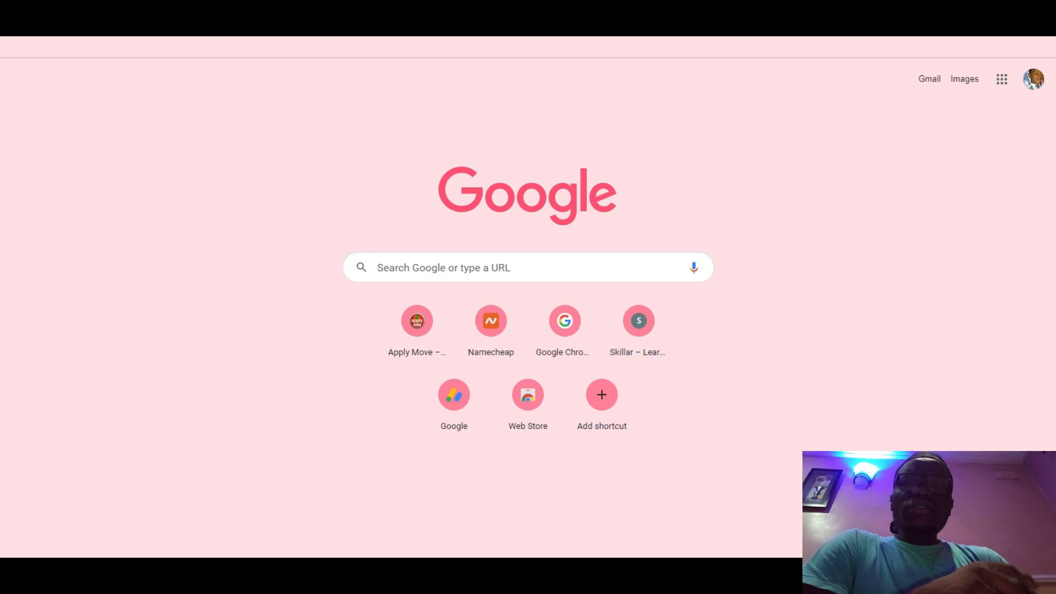
# Step: Open applymove.com, then load its /login page
pyautogui.write('appl')
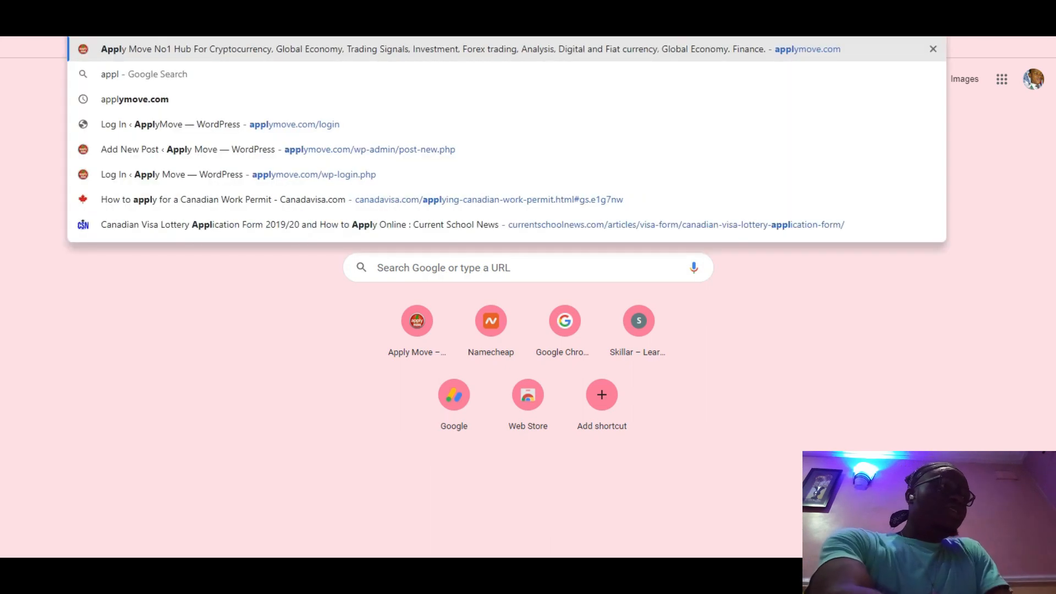
pyautogui.press('Return')
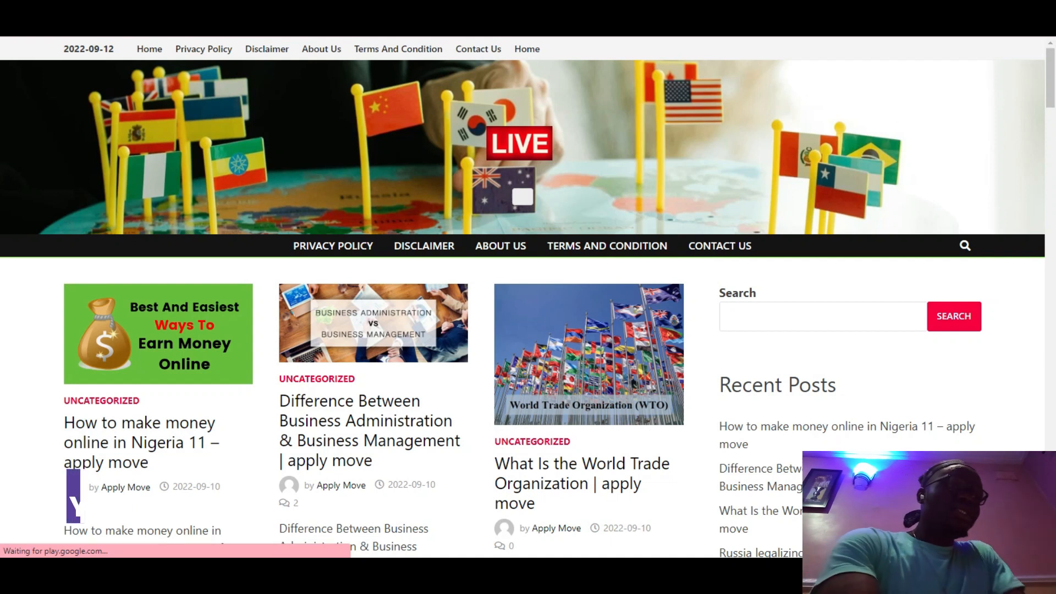
pyautogui.write('https://applymove.com/')
pyautogui.write('loginm')
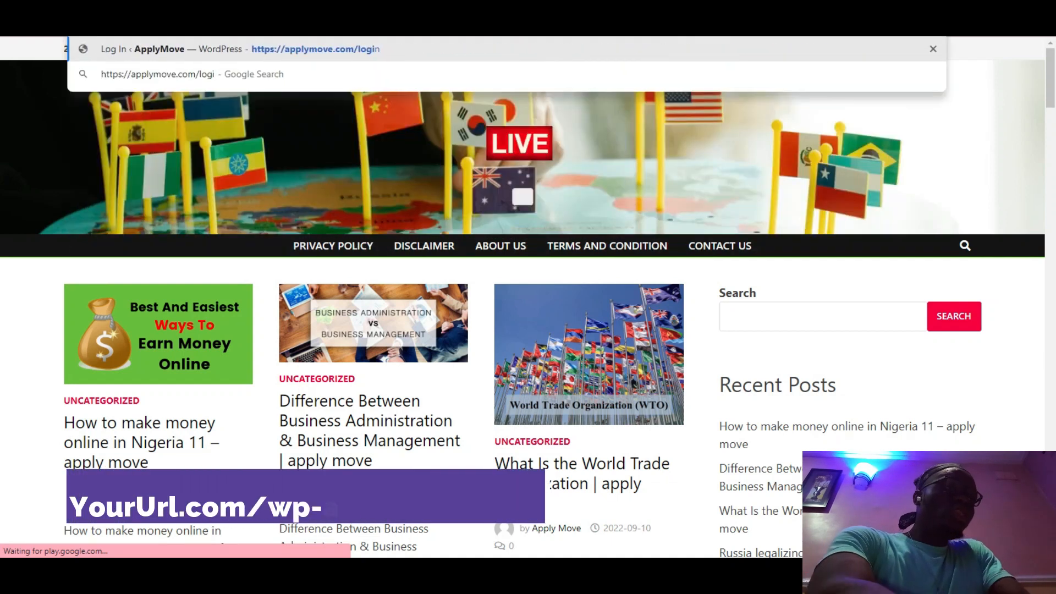
pyautogui.press('BackSpace')
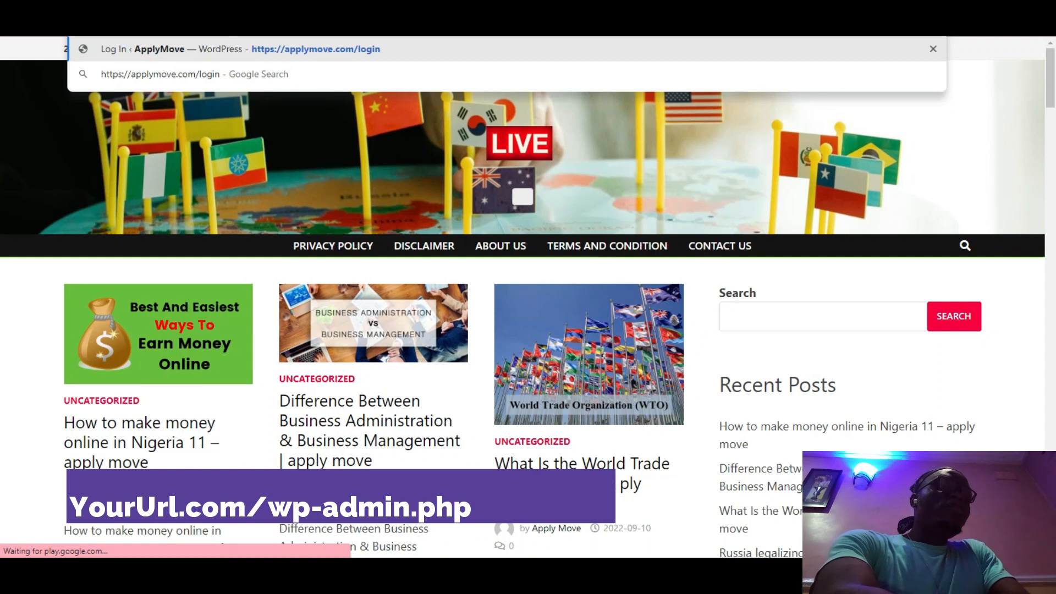
pyautogui.press('Return')
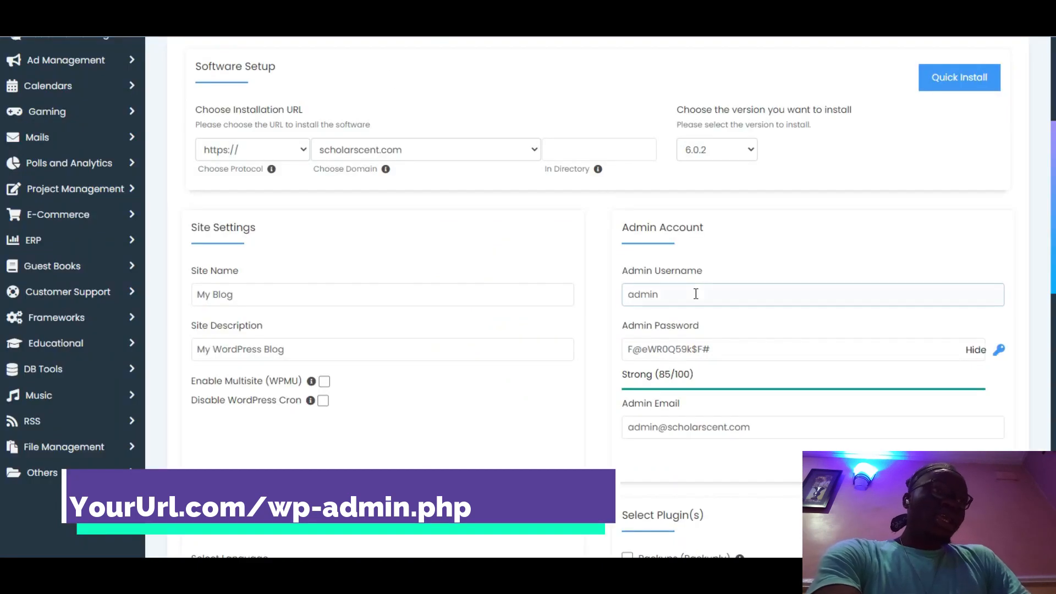
# Step: Check the generated admin password in Softaculous, then return to the Apply Move login page
pyautogui.click(721, 347)
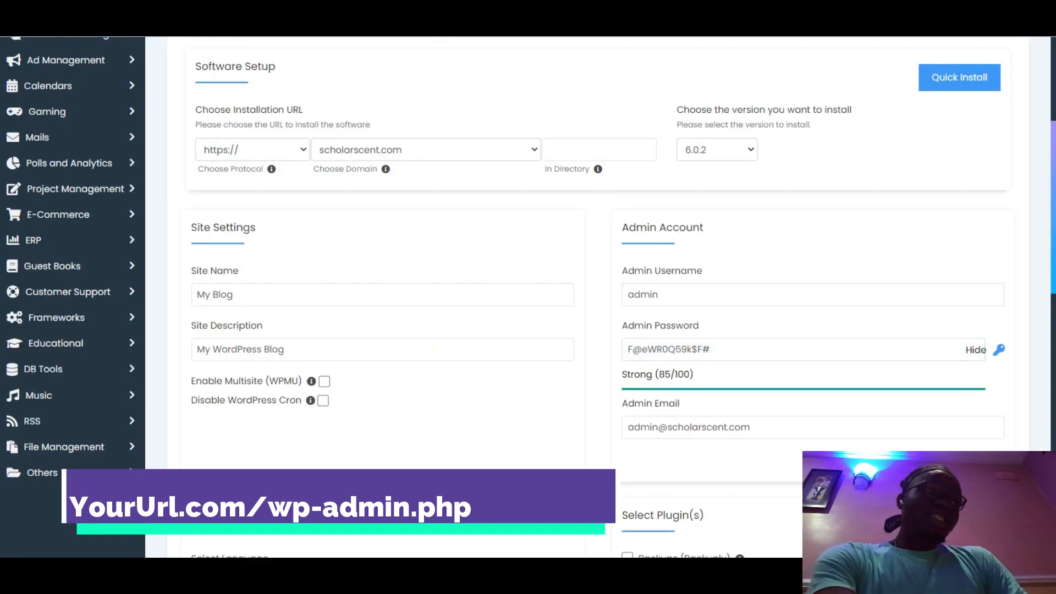
pyautogui.click(728, 570)
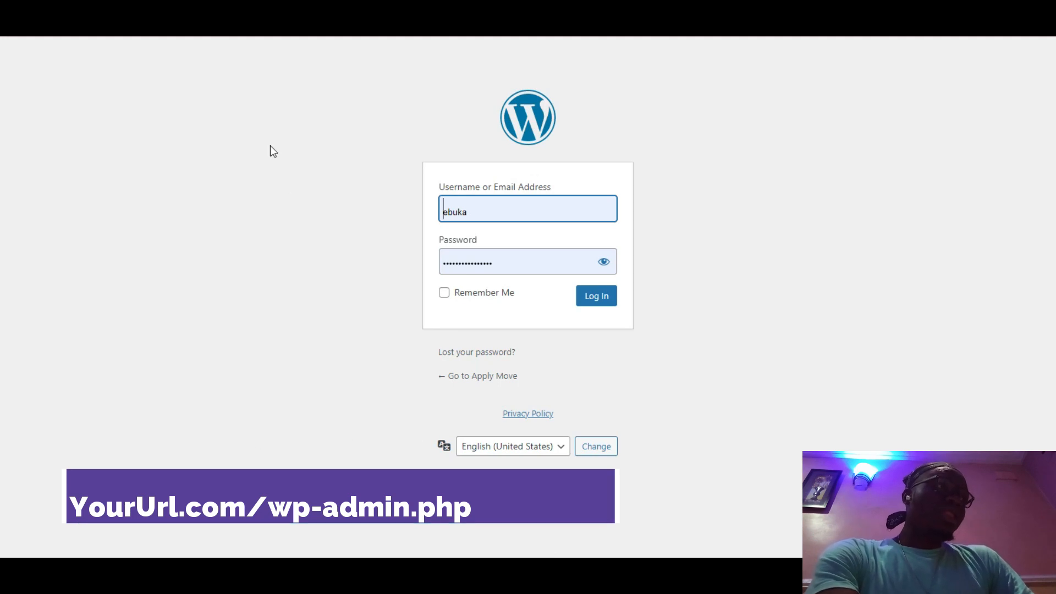
# Step: Log in to Apply Move's wp-admin with the saved credentials to reach the 50-item Posts list
pyautogui.click(228, 39)
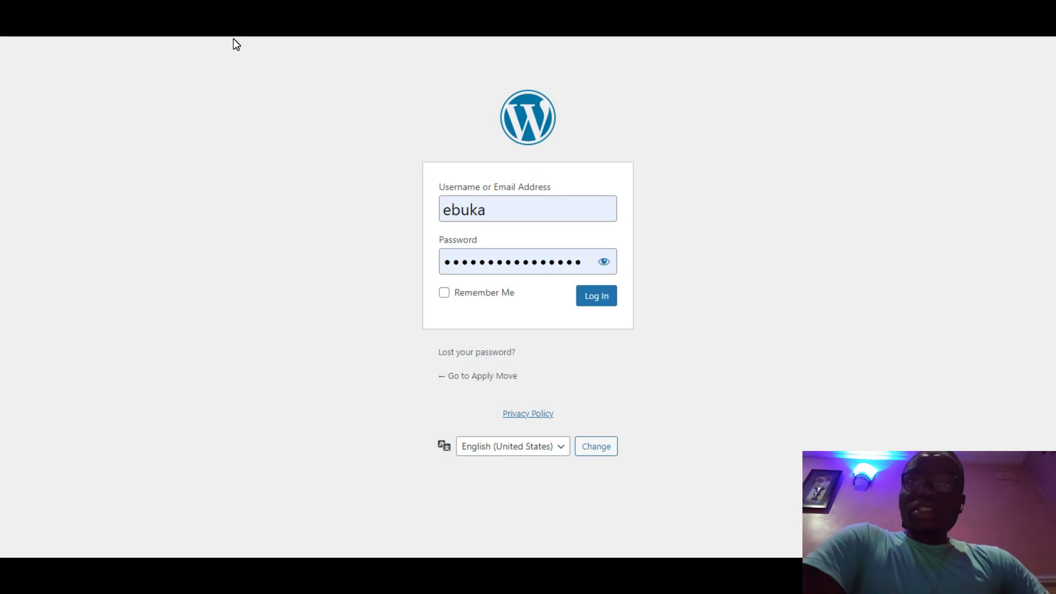
pyautogui.click(589, 299)
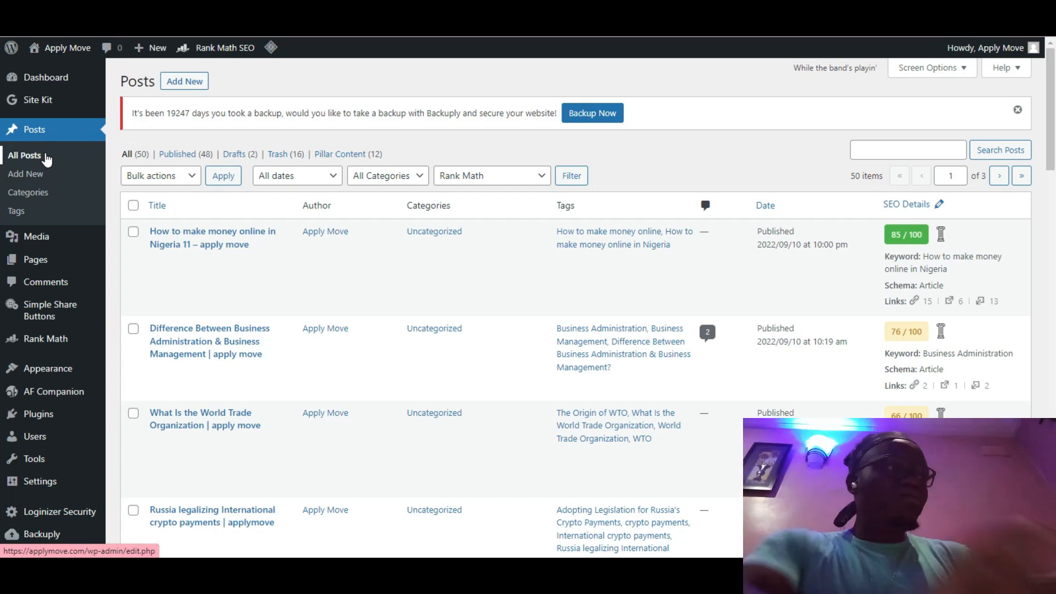
# Step: Go to Appearance > Themes to view the 25 installed themes, with Bam active
pyautogui.moveTo(62, 295)
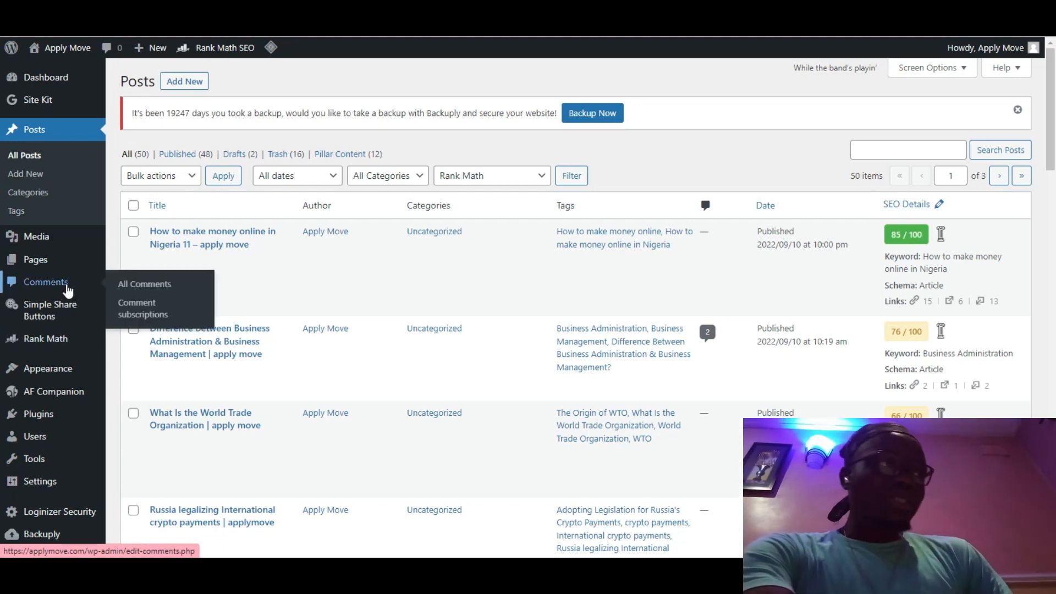
pyautogui.moveTo(52, 247)
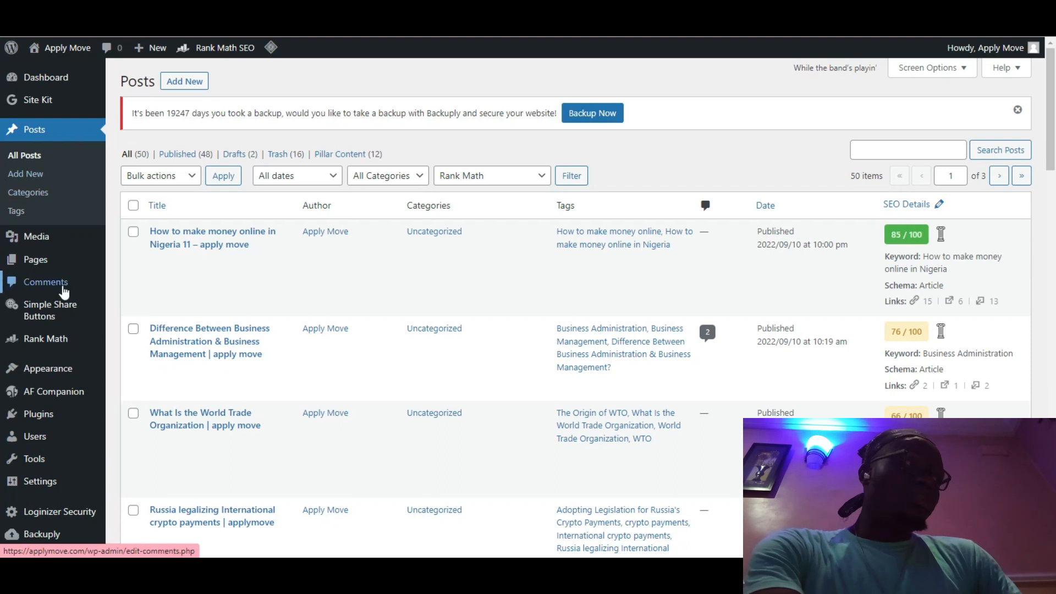
pyautogui.moveTo(47, 372)
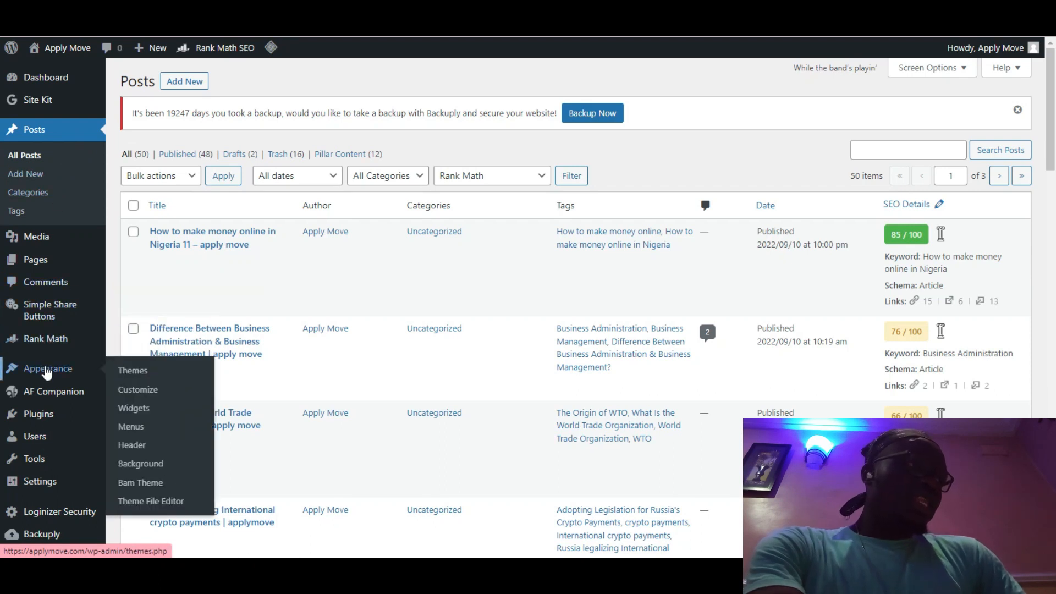
pyautogui.click(143, 376)
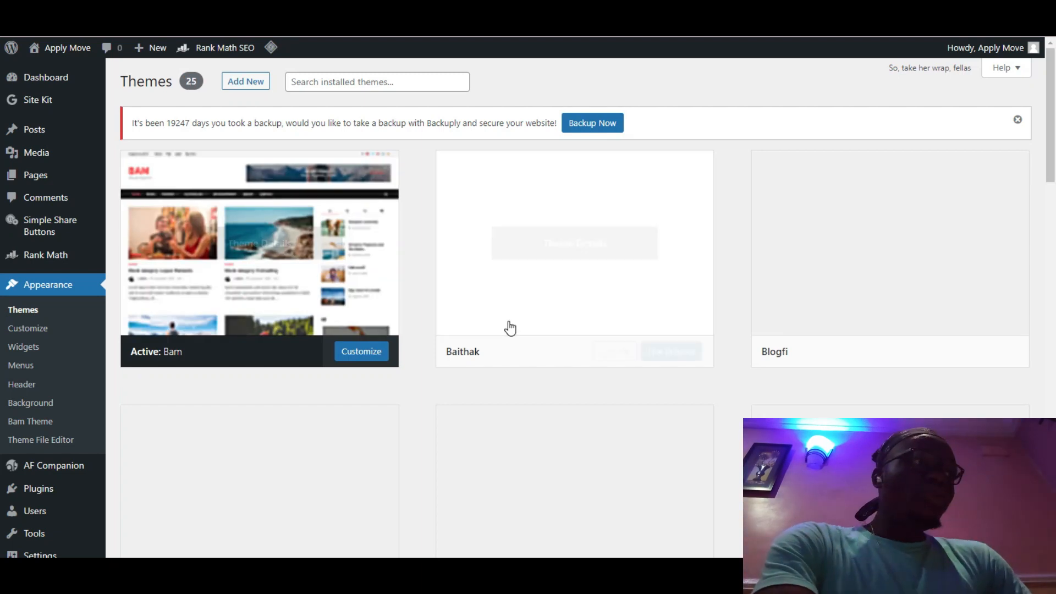
# Step: Look over the installed themes, then open a new browser tab and enter 'app' in the address bar
pyautogui.moveTo(537, 276)
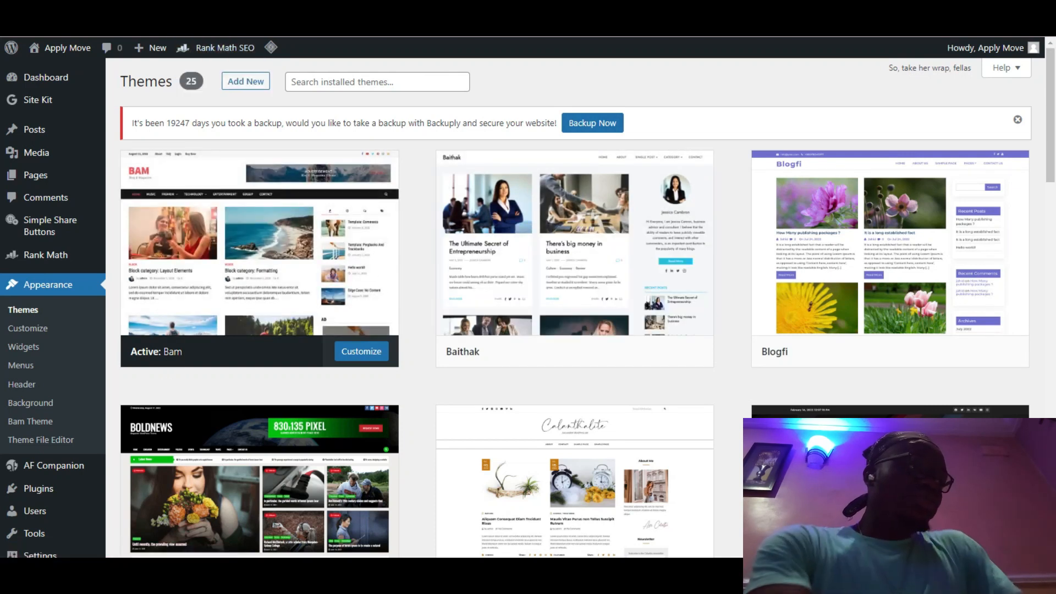
pyautogui.hotkey('ctrl', 't')
pyautogui.write('app')
pyautogui.press('Return')
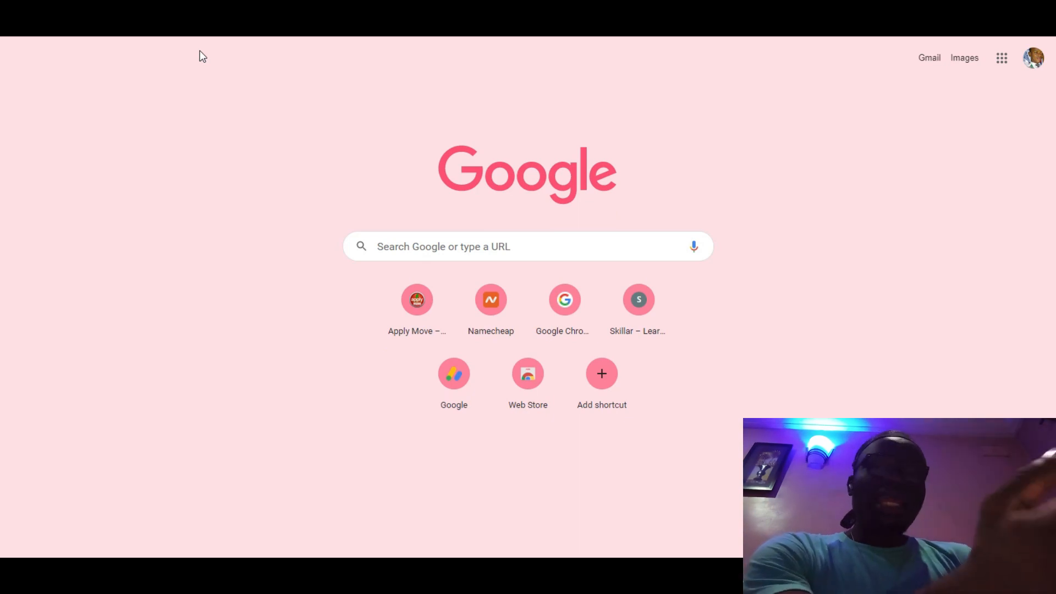
# Step: Switch to the live applymove.com tab, scroll the homepage, and read 'How to make money online in Nigeria 11'
pyautogui.hotkey('ctrl', 'Tab')
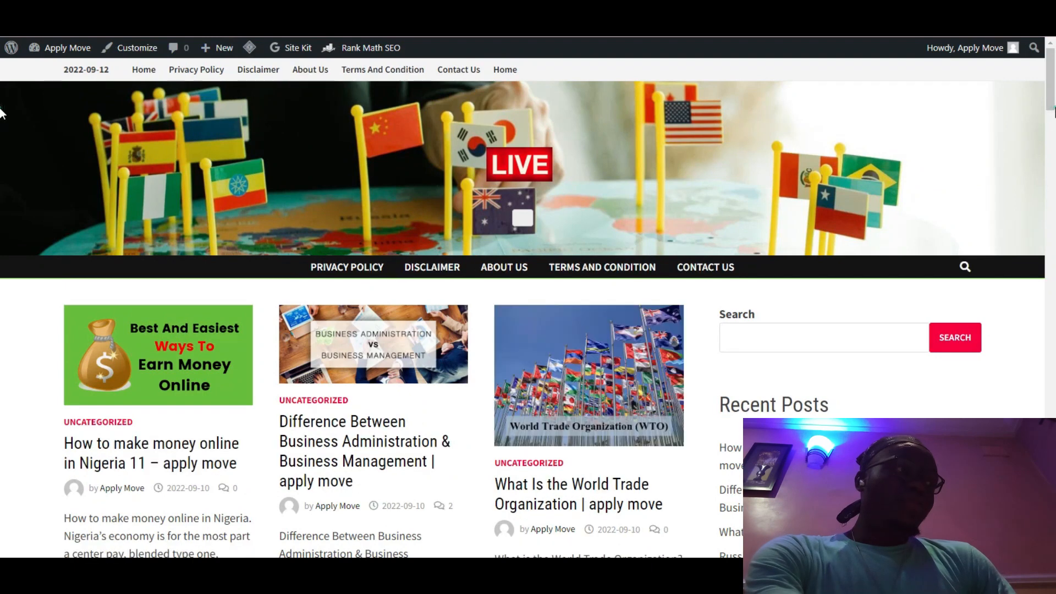
pyautogui.scroll(-3, 1050, 125)
pyautogui.moveTo(1052, 132); pyautogui.dragTo(1052, 95)
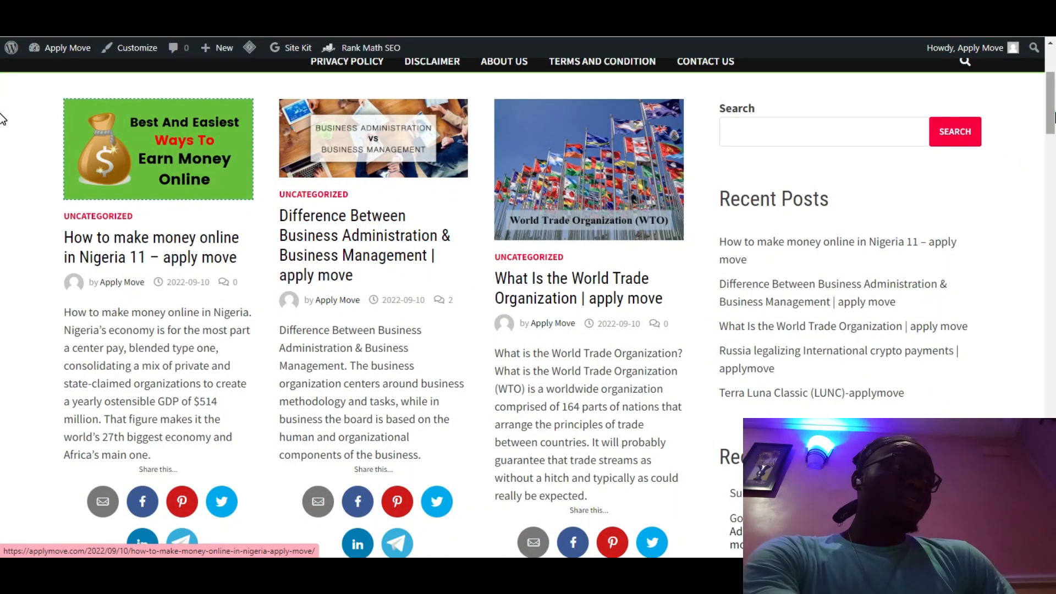
pyautogui.scroll(3, 3, 118)
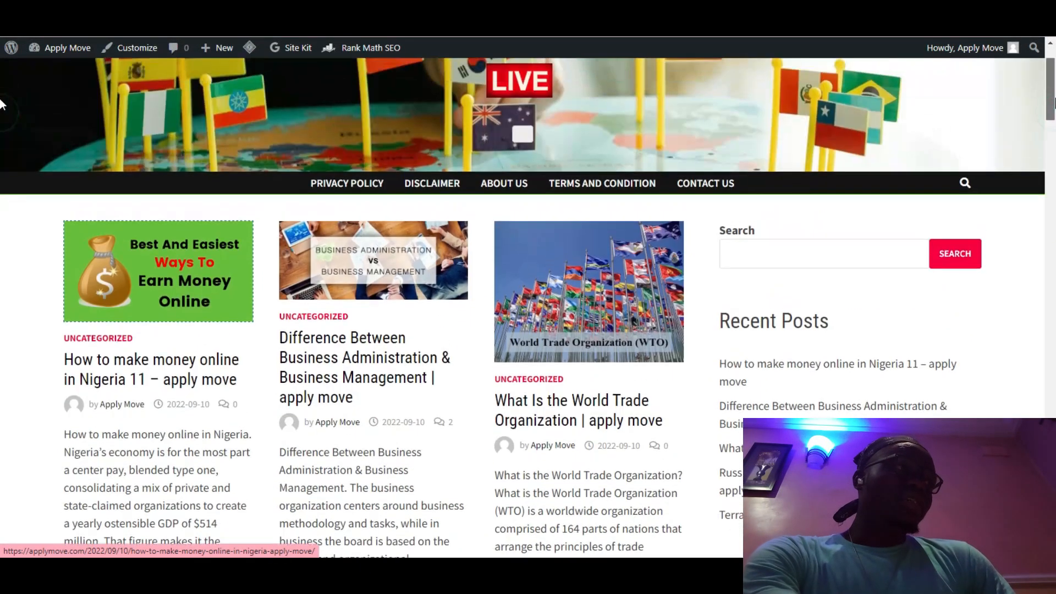
pyautogui.click(139, 381)
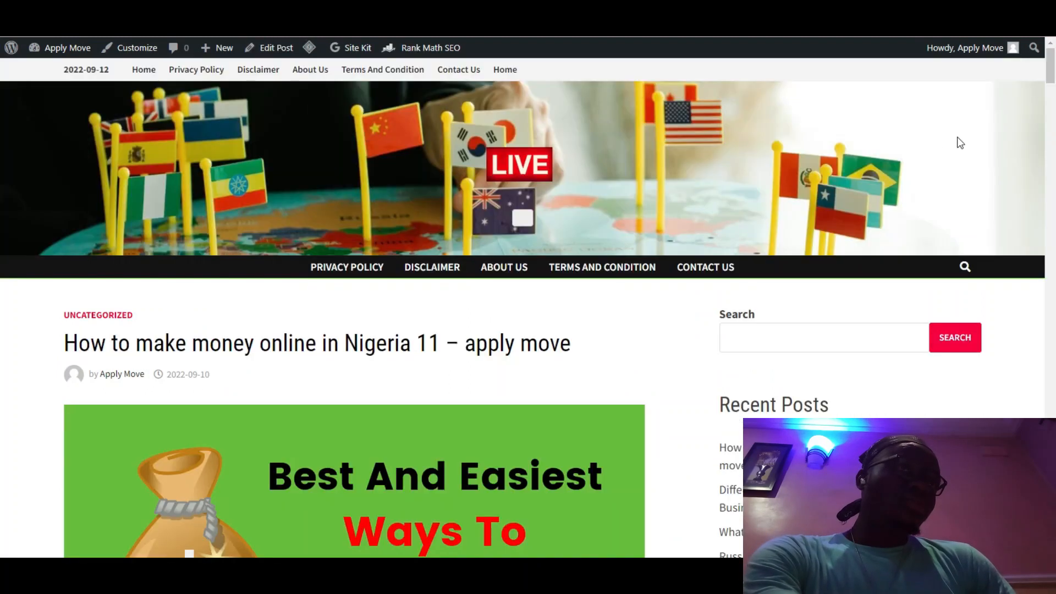
pyautogui.scroll(-9, 3, 121)
pyautogui.moveTo(1051, 121); pyautogui.dragTo(1052, 60)
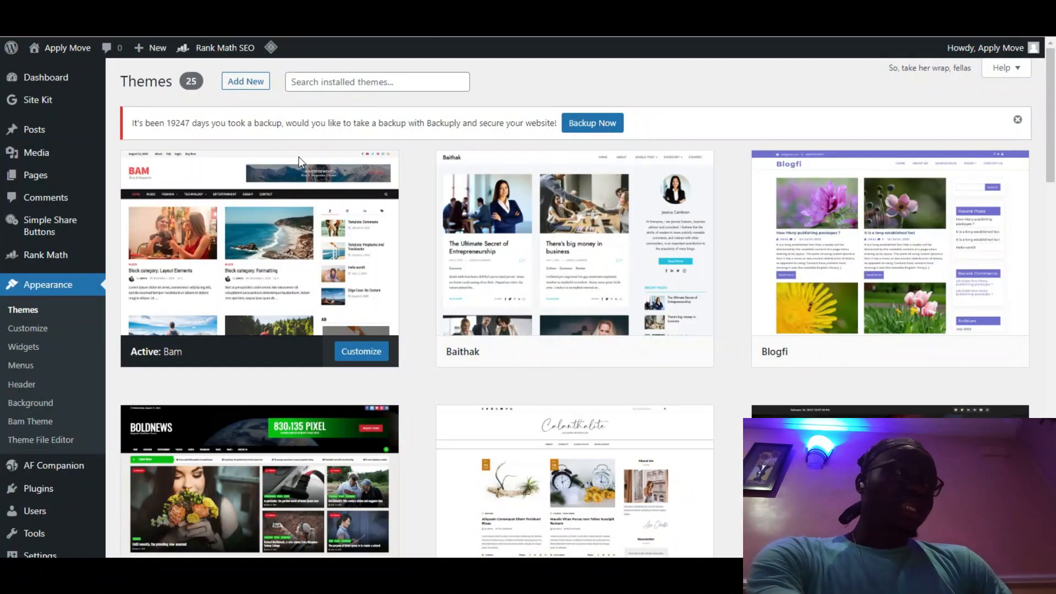
# Step: Open Add New themes and scroll through Popular themes like Twenty Twenty-Two, Astra, OceanWP and Botiga
pyautogui.click(234, 87)
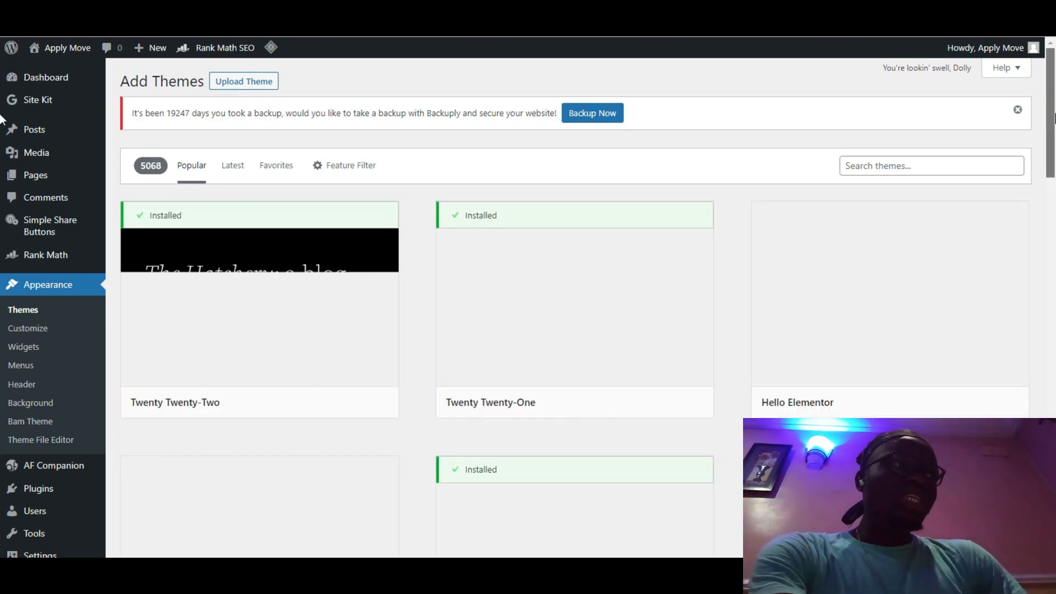
pyautogui.scroll(-3, 2, 118)
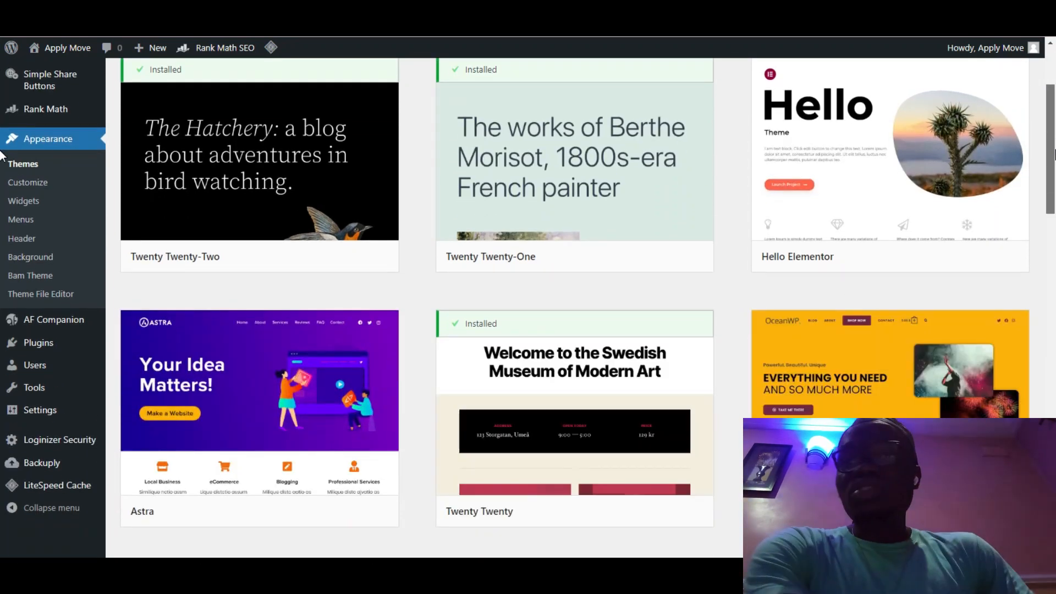
pyautogui.scroll(-9, 1, 157)
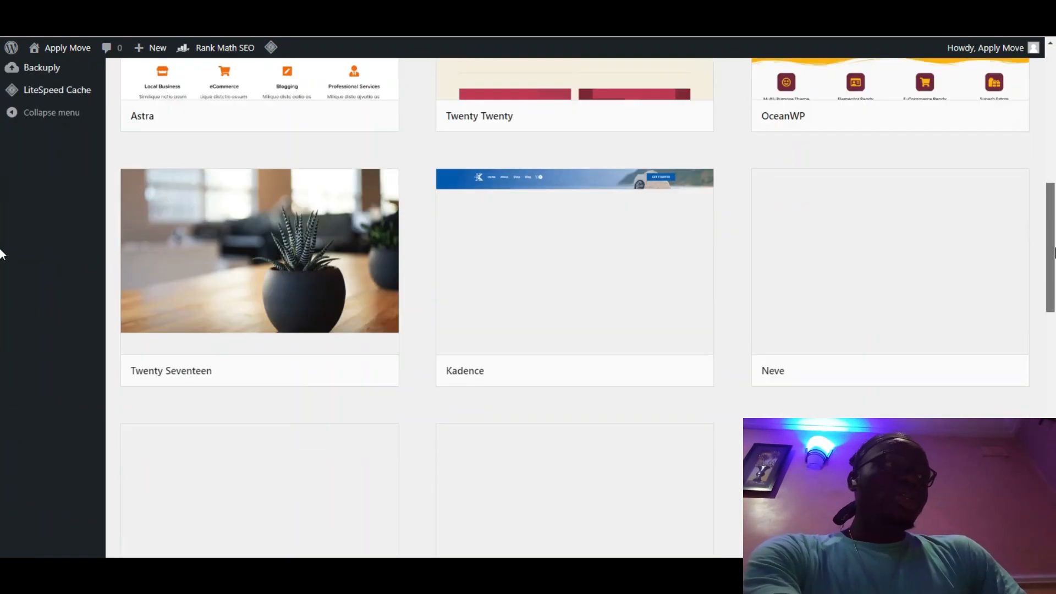
pyautogui.scroll(-15, 2, 268)
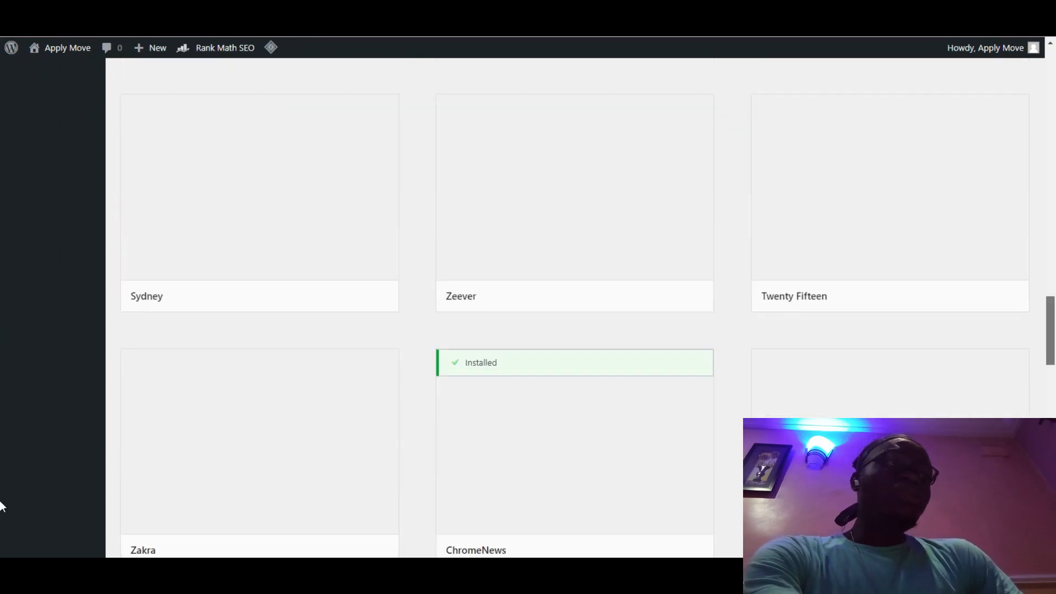
pyautogui.scroll(-2, 3, 385)
pyautogui.scroll(15, 2, 419)
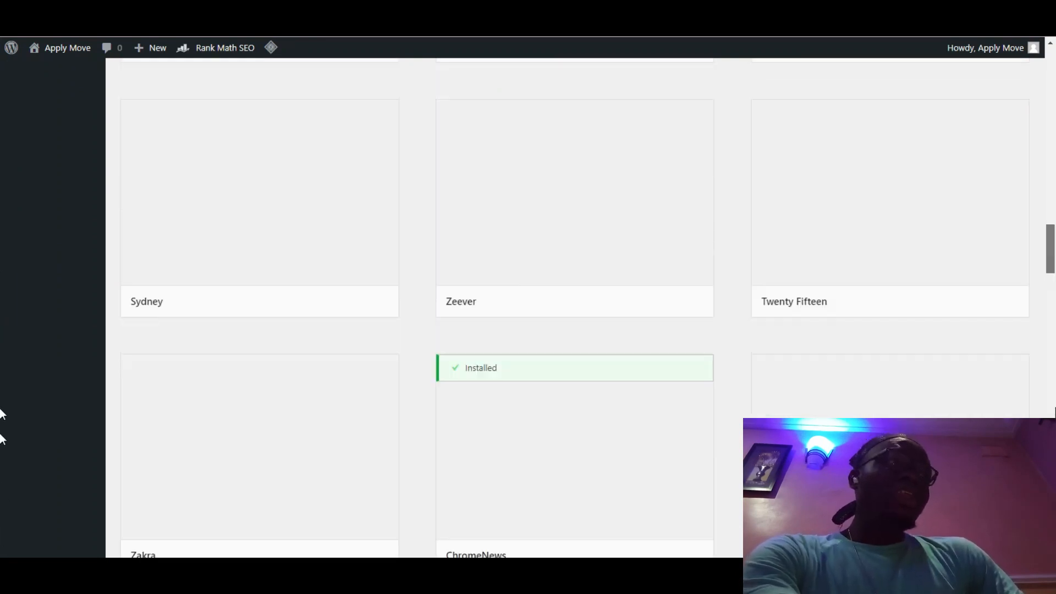
pyautogui.scroll(-15, 2, 511)
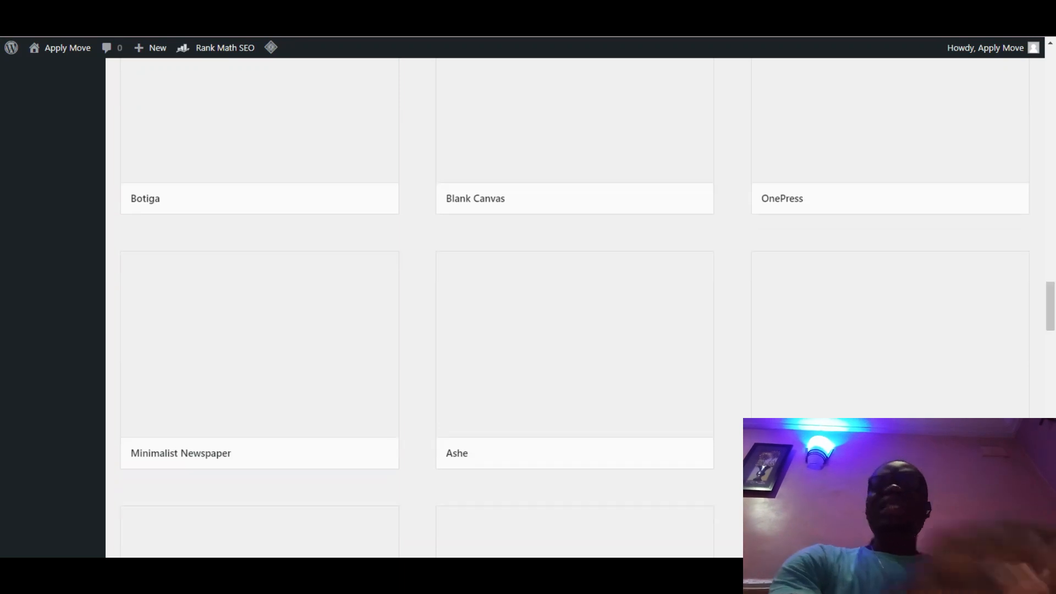
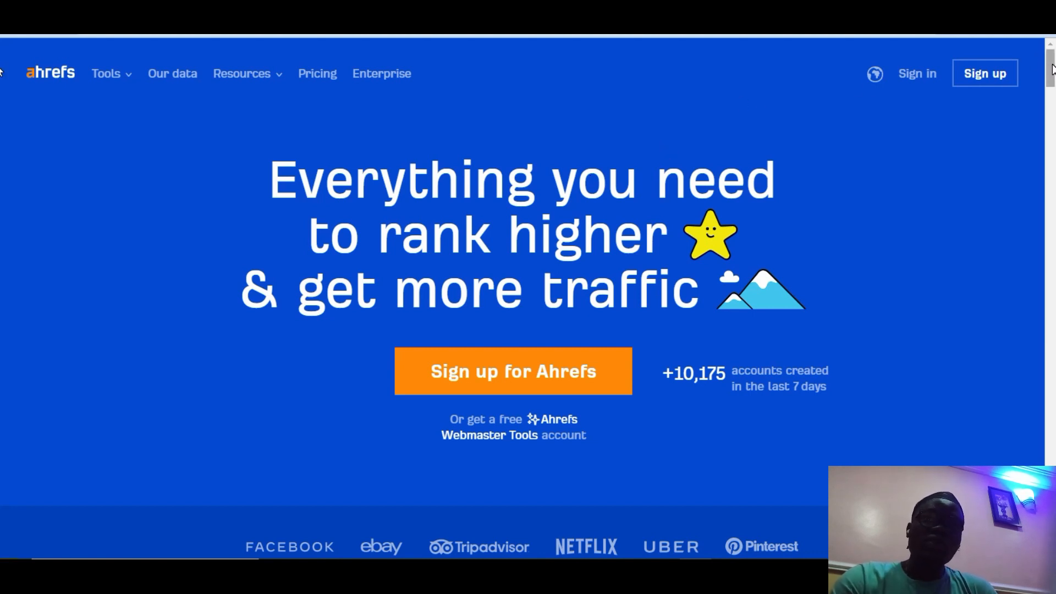
# Step: Scroll the Ahrefs home page down to the footer's Free SEO tools list, including Keyword Generator and Website Checker
pyautogui.scroll(-1, 1051, 77)
pyautogui.moveTo(1051, 80); pyautogui.dragTo(1051, 505)
pyautogui.moveTo(1, 503); pyautogui.dragTo(1, 22)
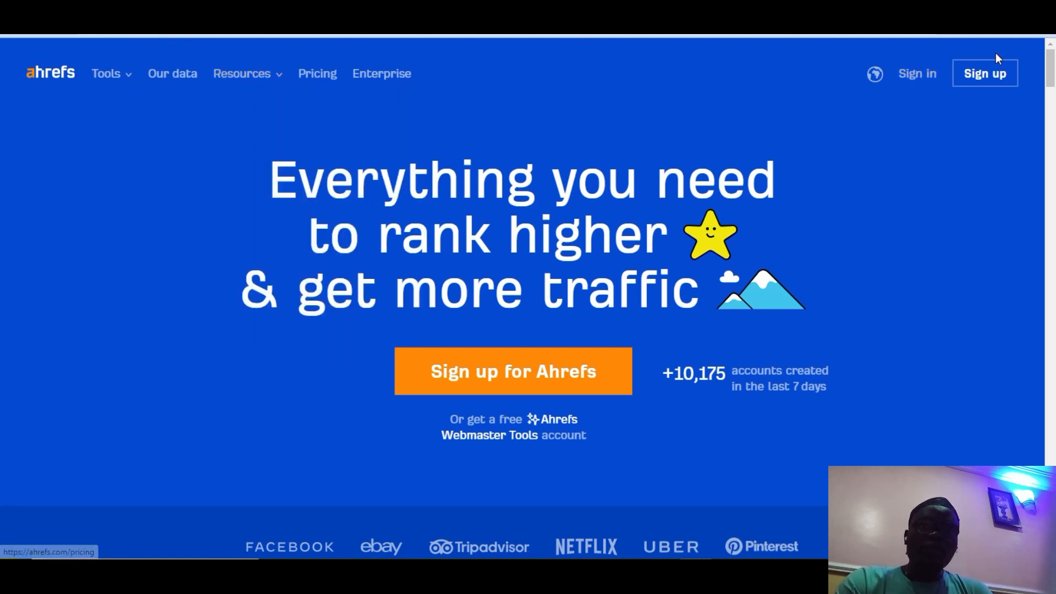
pyautogui.moveTo(1051, 69); pyautogui.dragTo(3, 533)
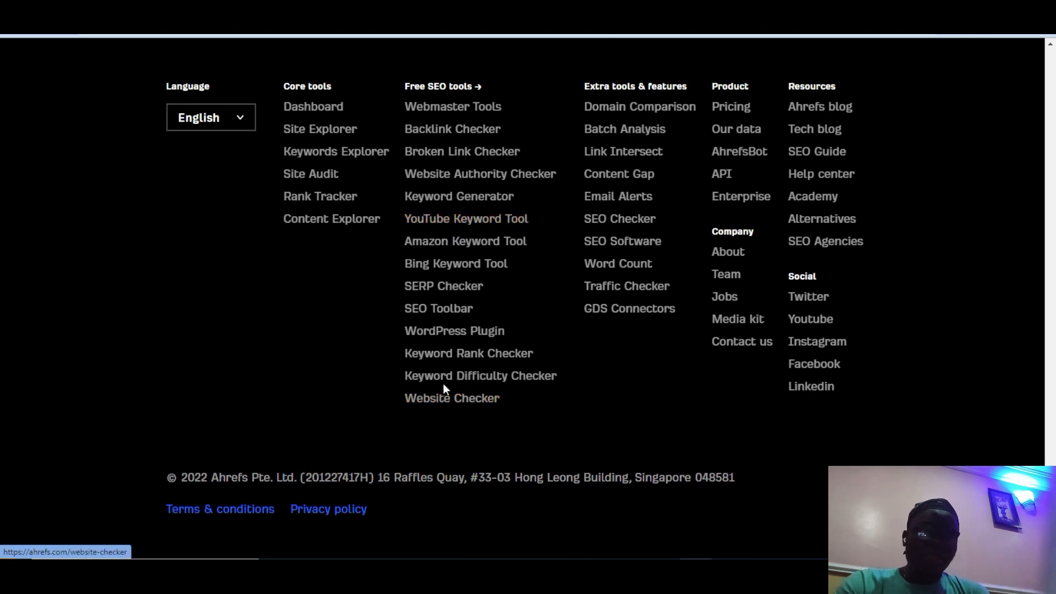
# Step: Check 'how to make money' for the United States in Keyword Difficulty Checker, scoring 76, Super hard
pyautogui.click(457, 377)
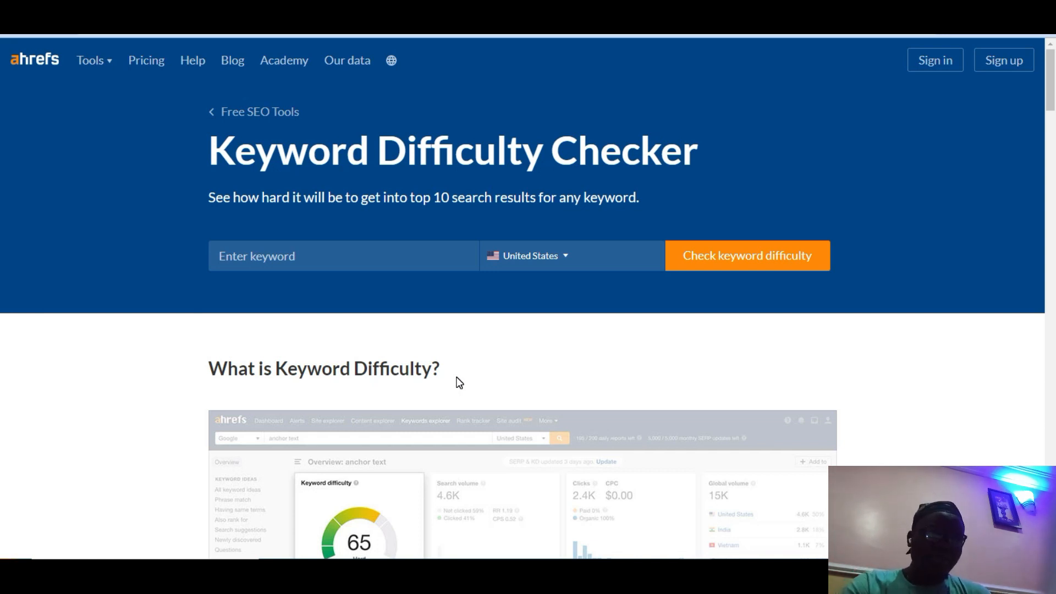
pyautogui.click(280, 249)
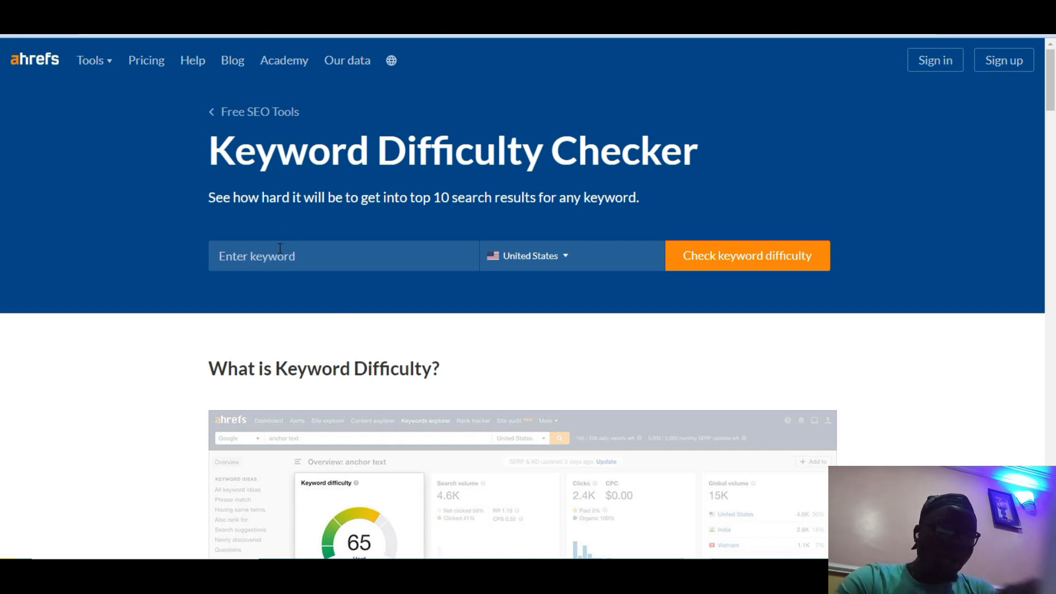
pyautogui.write('hiw to make money')
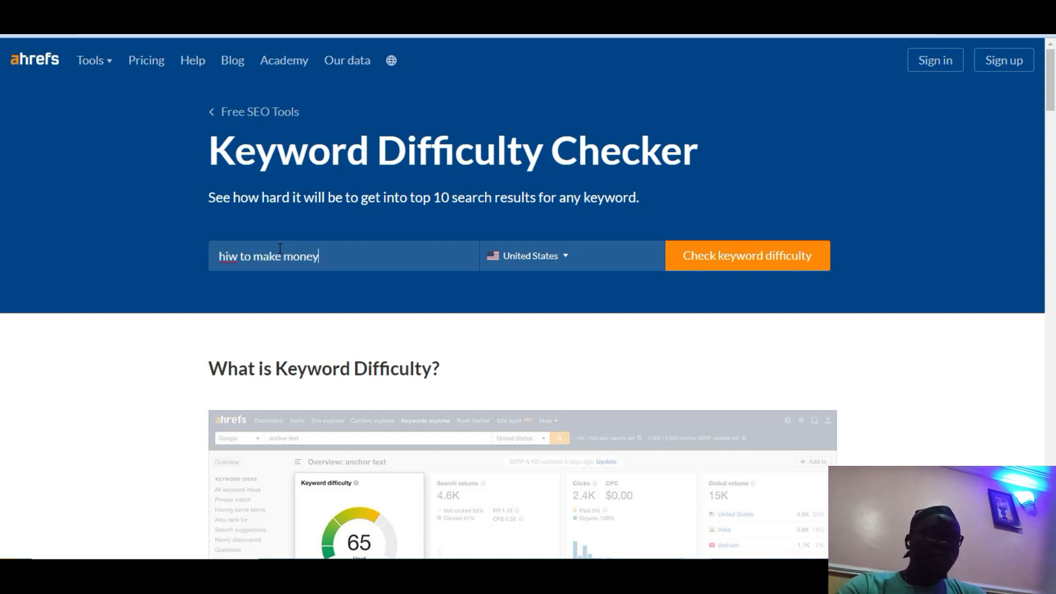
pyautogui.click(229, 256)
pyautogui.press('BackSpace')
pyautogui.write('o')
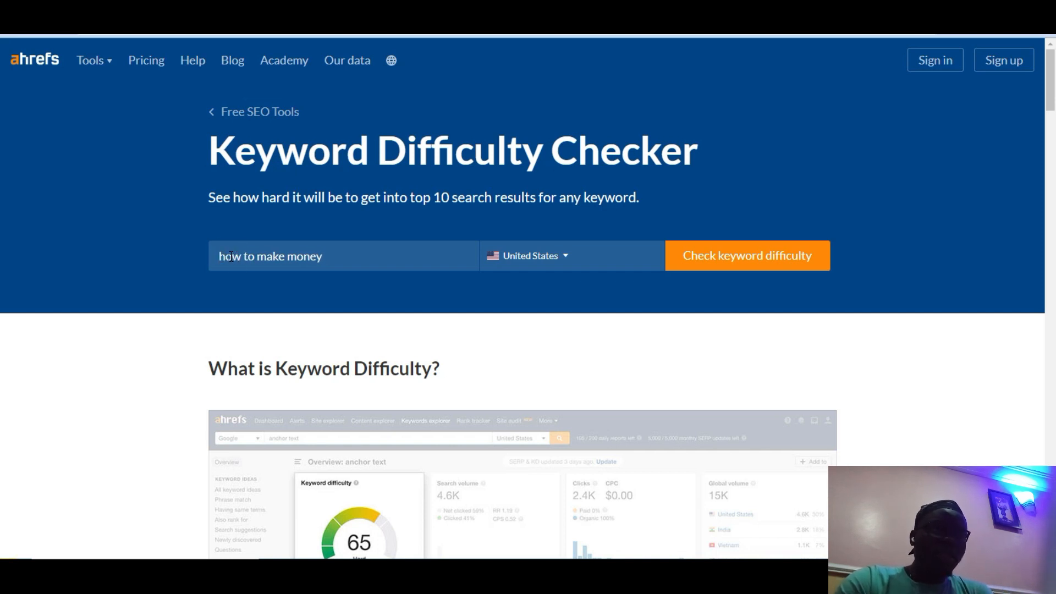
pyautogui.click(561, 257)
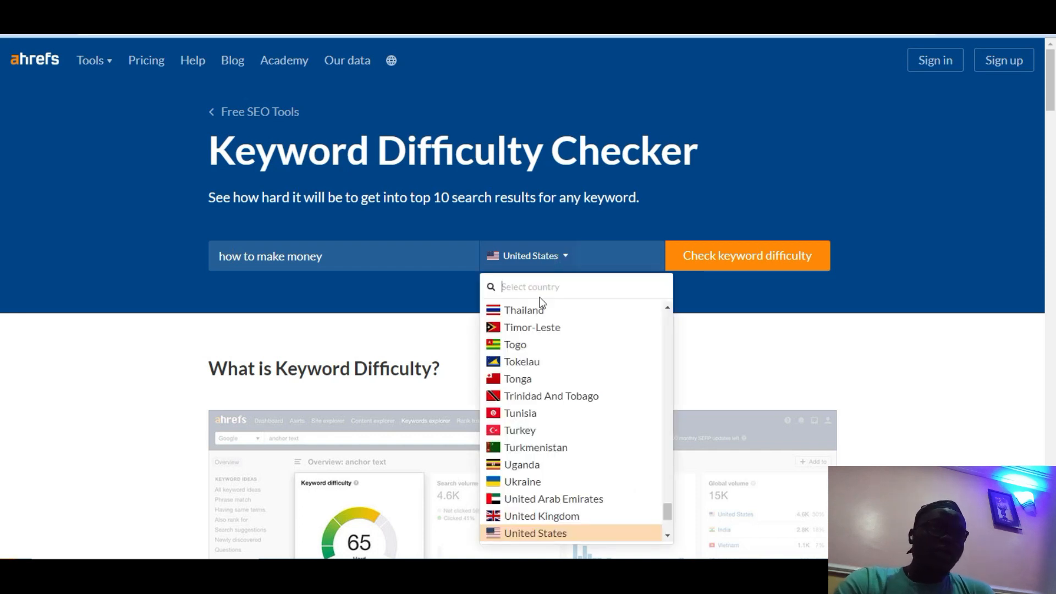
pyautogui.click(546, 532)
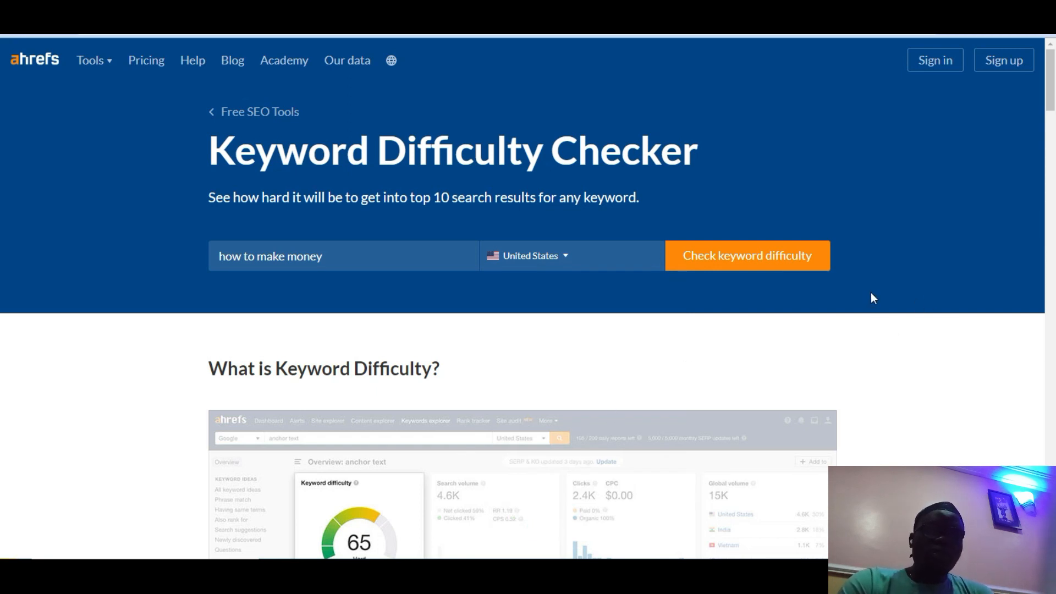
pyautogui.click(752, 263)
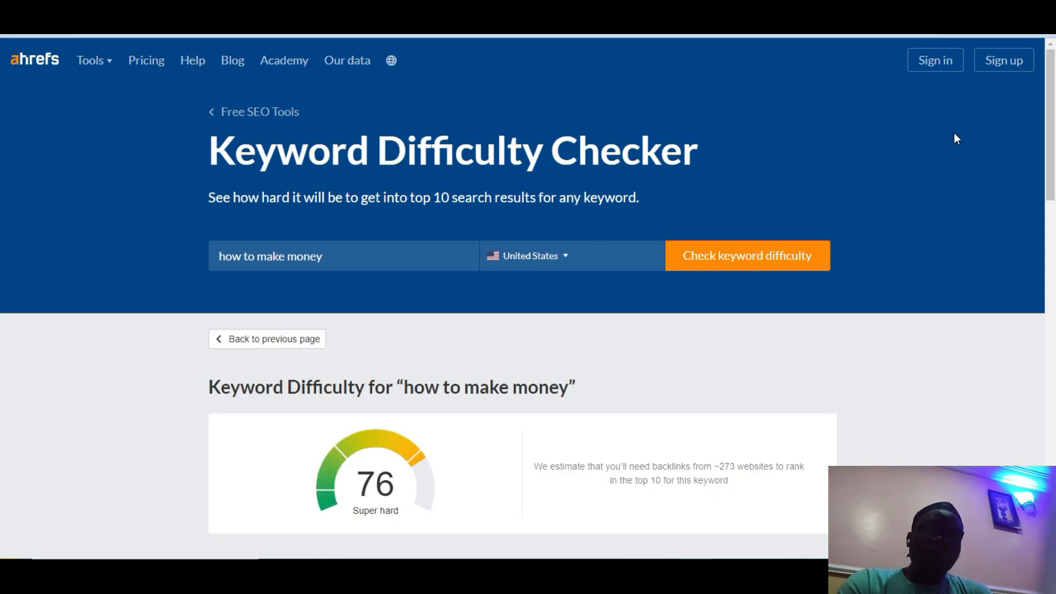
pyautogui.scroll(-3, 3, 118)
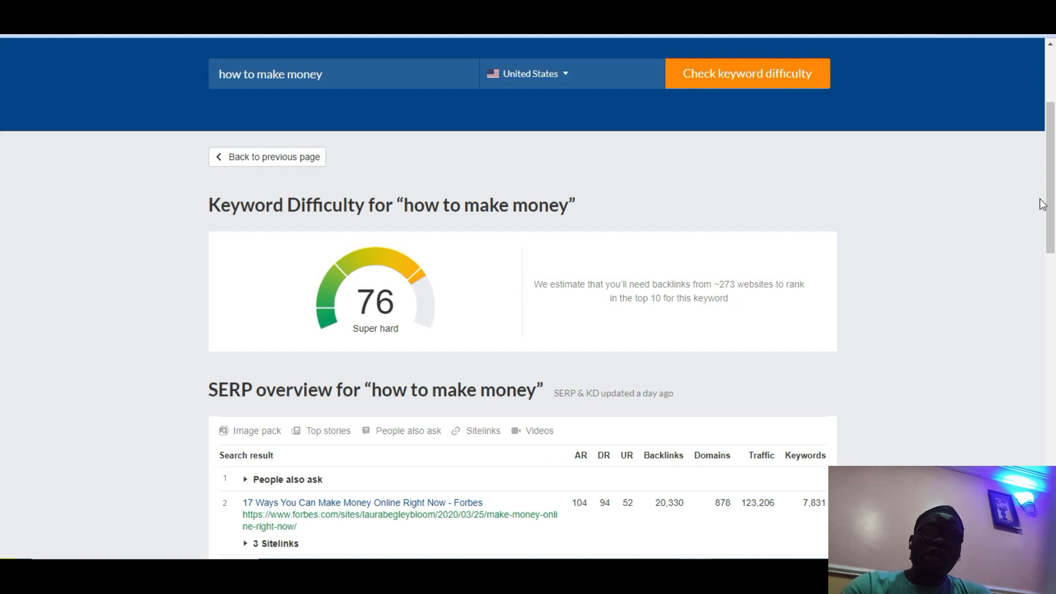
pyautogui.moveTo(1053, 189); pyautogui.dragTo(1055, 256)
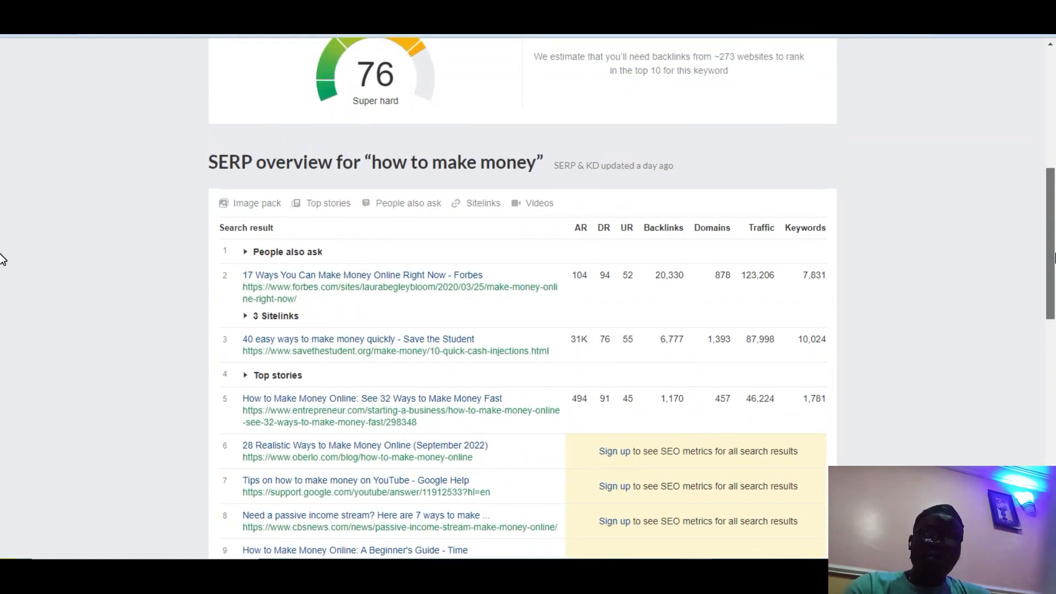
pyautogui.moveTo(1055, 259); pyautogui.dragTo(1054, 246)
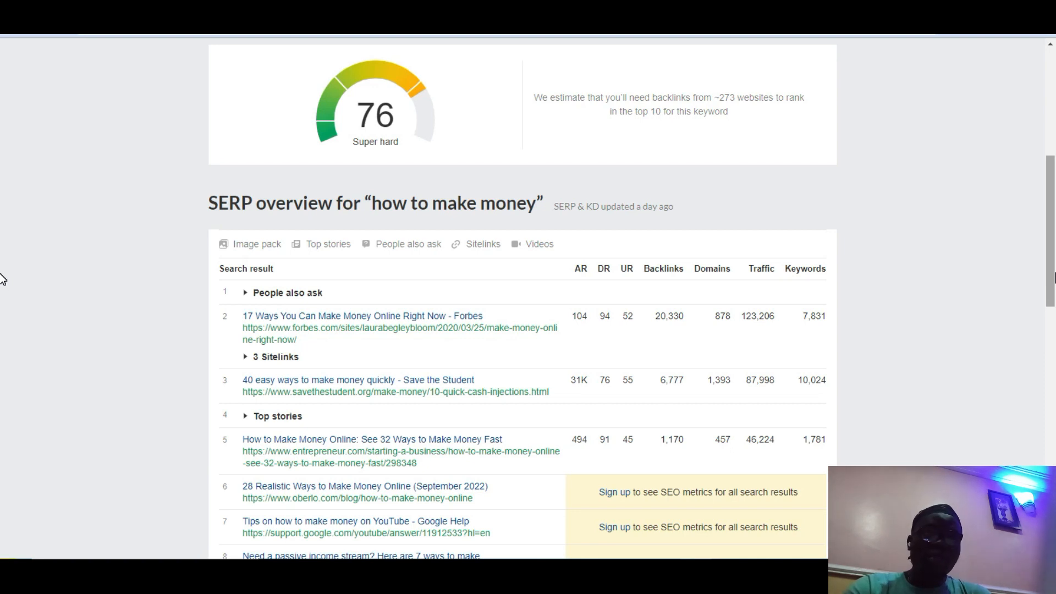
pyautogui.moveTo(1055, 268); pyautogui.dragTo(1055, 202)
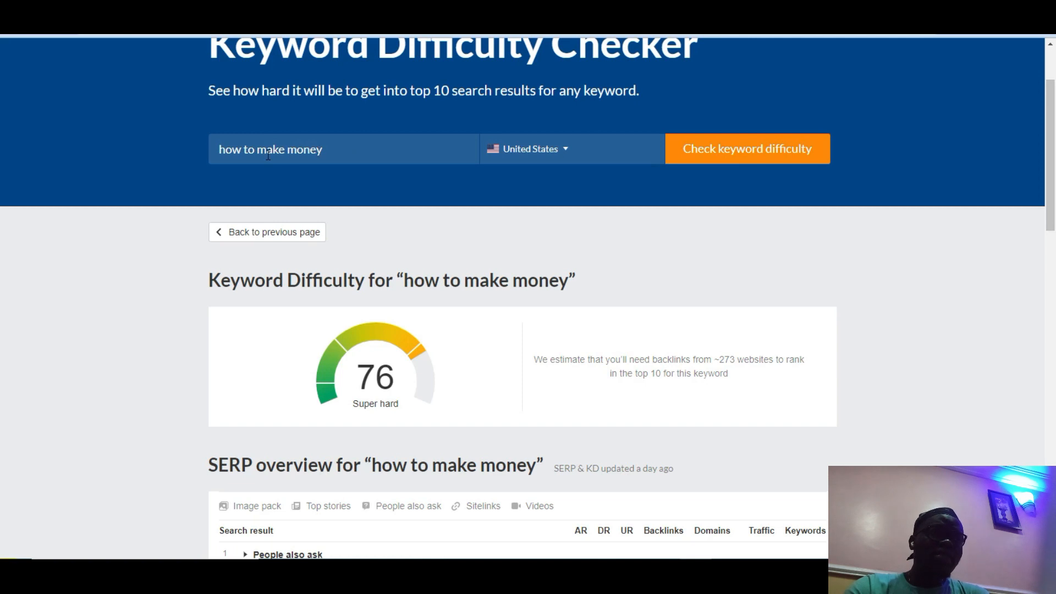
# Step: Change the keyword to 'how to make money as a student' and recheck, getting 32, Hard
pyautogui.click(394, 145)
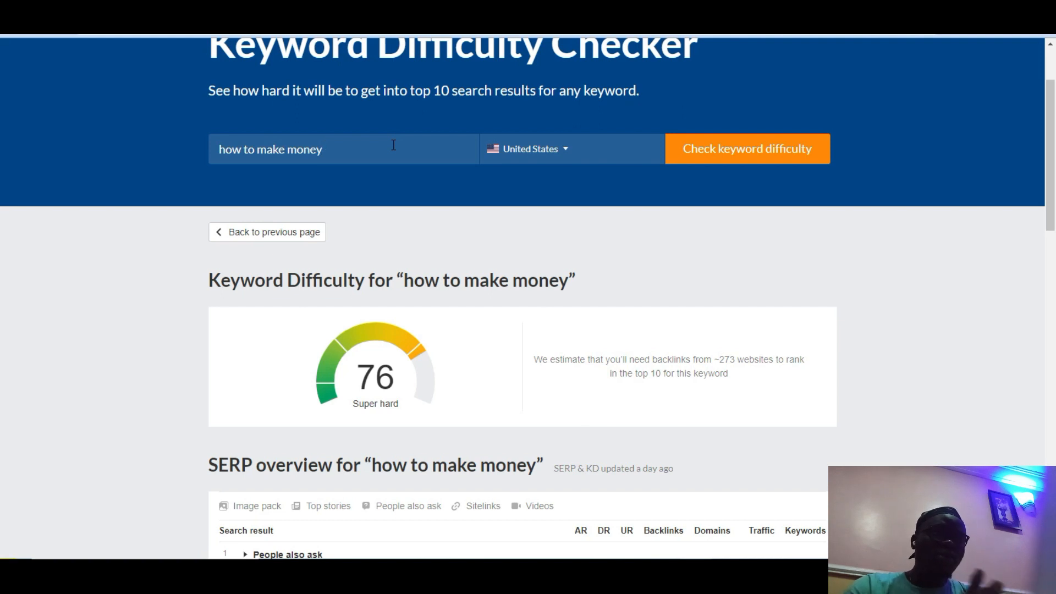
pyautogui.write('as a as')
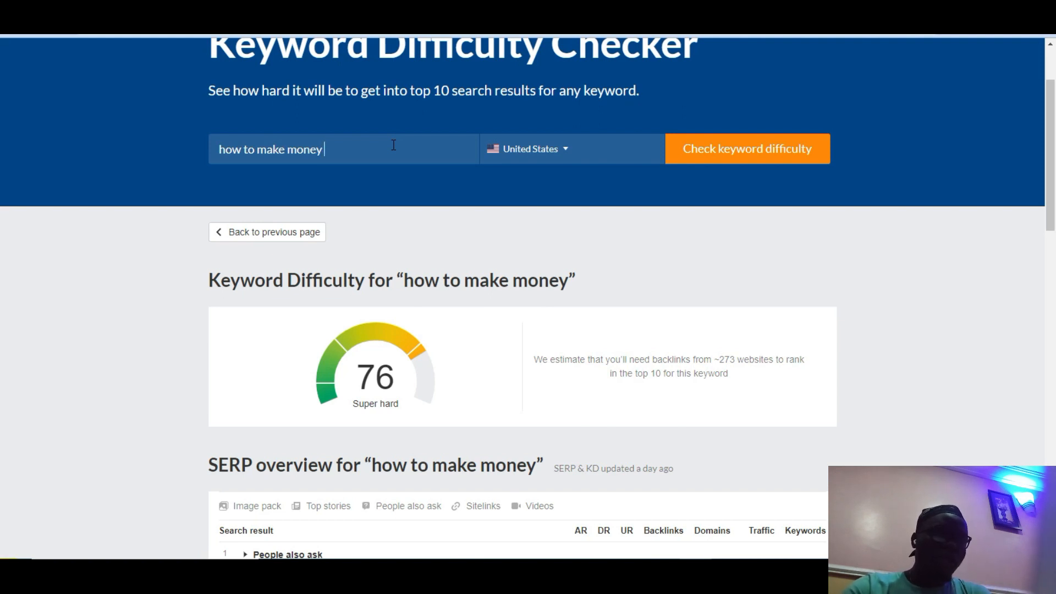
pyautogui.press('BackSpace')
pyautogui.press('BackSpace')
pyautogui.write('student')
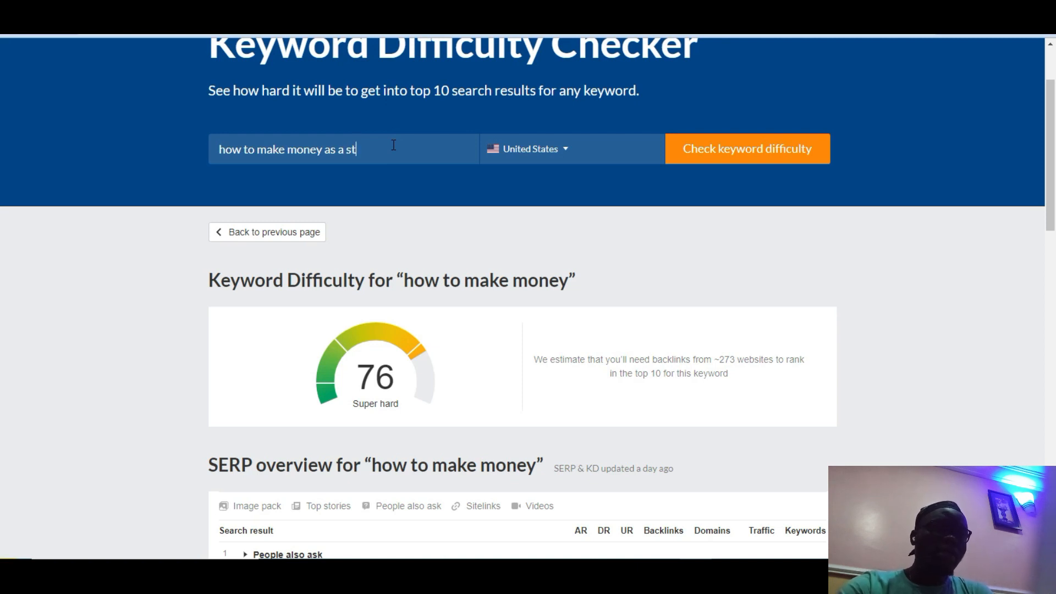
pyautogui.press('Return')
pyautogui.scroll(-3, 1021, 113)
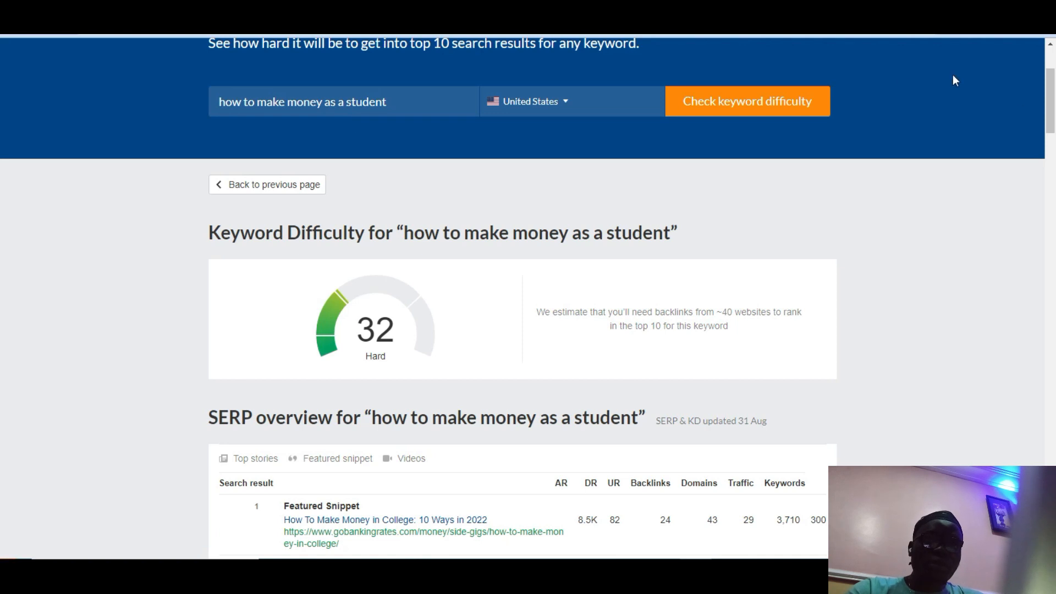
pyautogui.moveTo(1051, 104); pyautogui.dragTo(1051, 64)
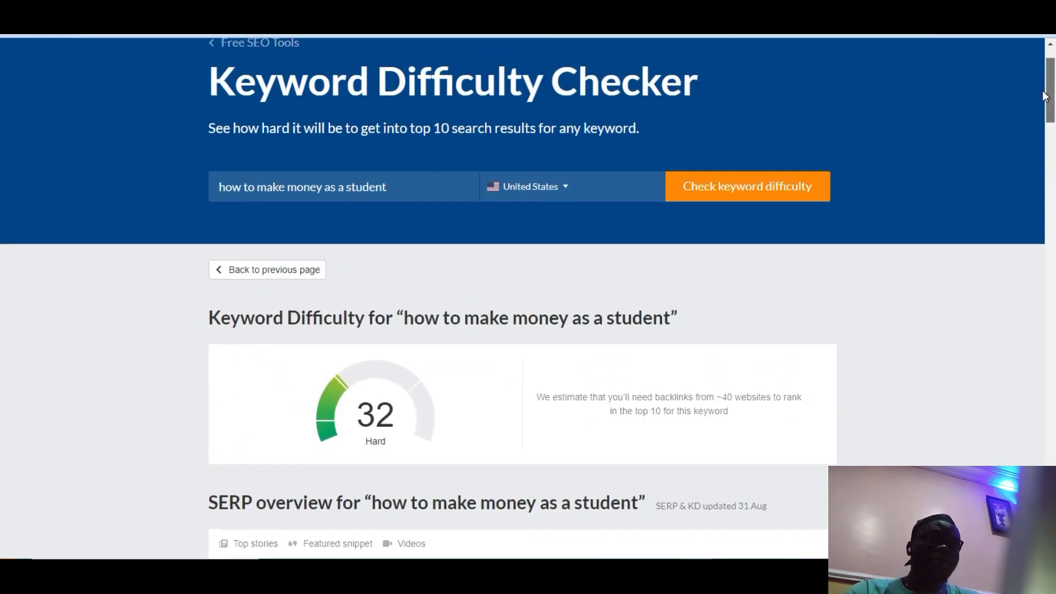
pyautogui.click(424, 189)
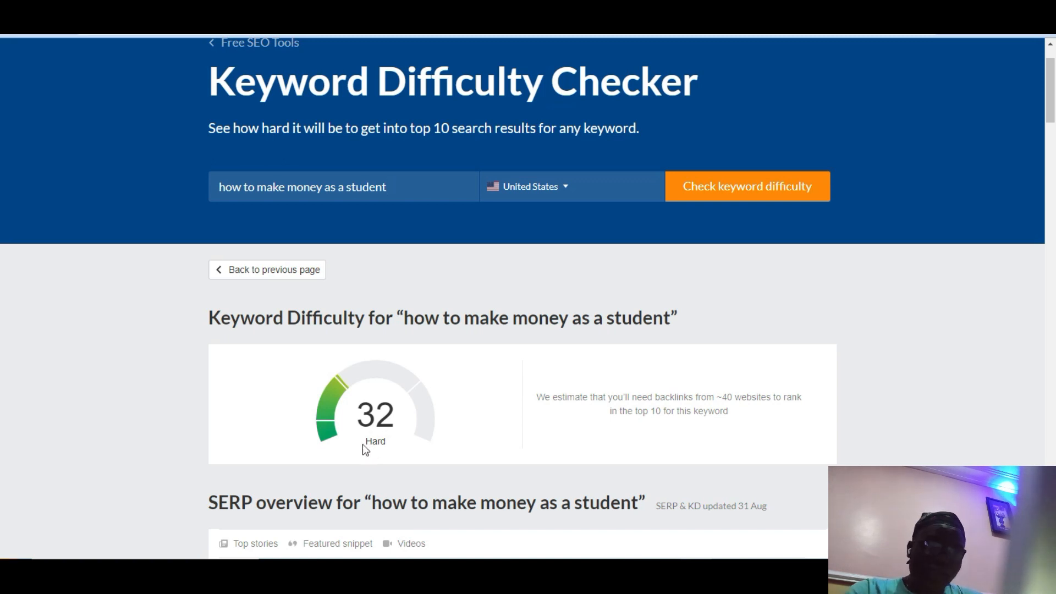
pyautogui.click(329, 435)
pyautogui.doubleClick(329, 436)
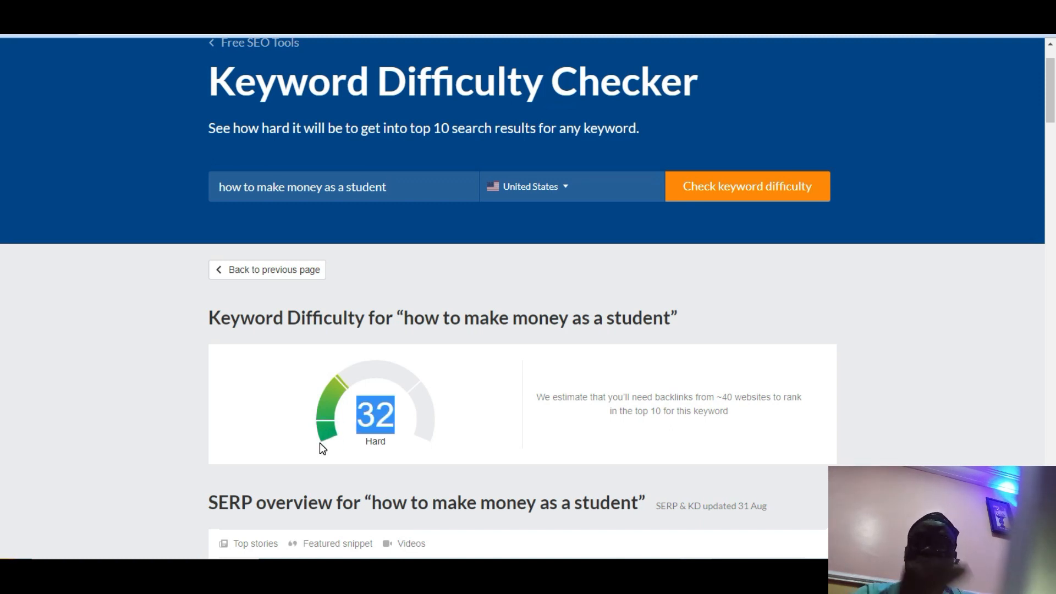
pyautogui.doubleClick(403, 431)
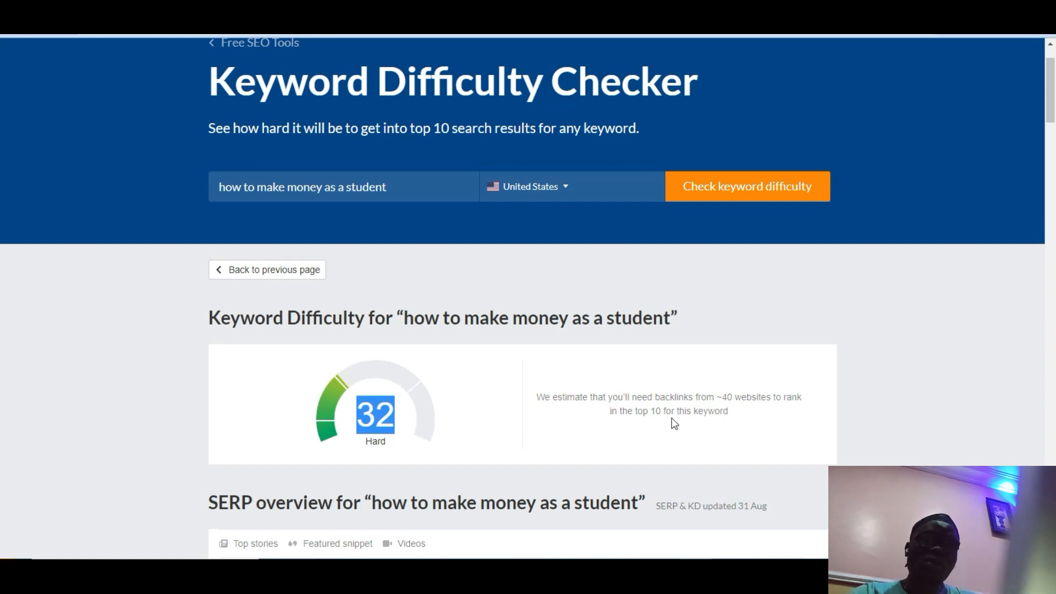
# Step: Scroll to the bottom of the Keyword Difficulty Checker page to show the main tools and features list
pyautogui.moveTo(1051, 93); pyautogui.dragTo(1051, 531)
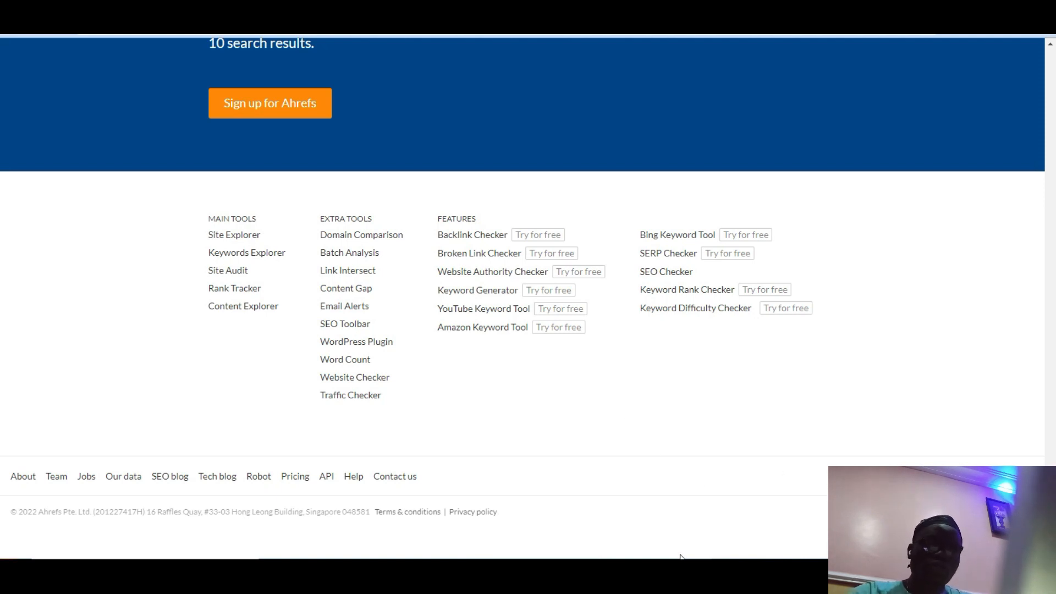
pyautogui.click(478, 576)
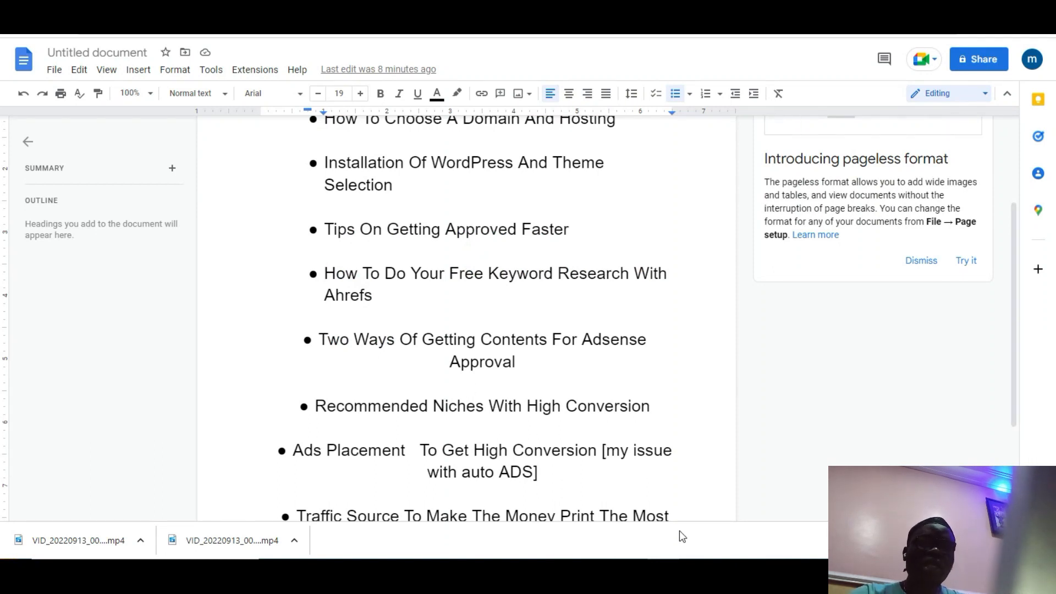
pyautogui.moveTo(696, 572)
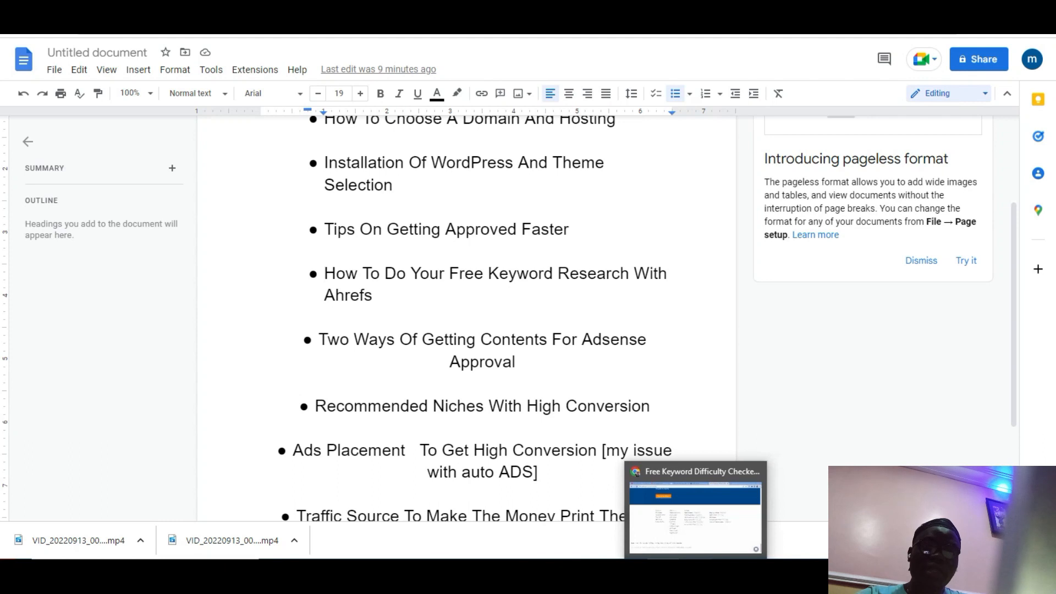
pyautogui.click(696, 517)
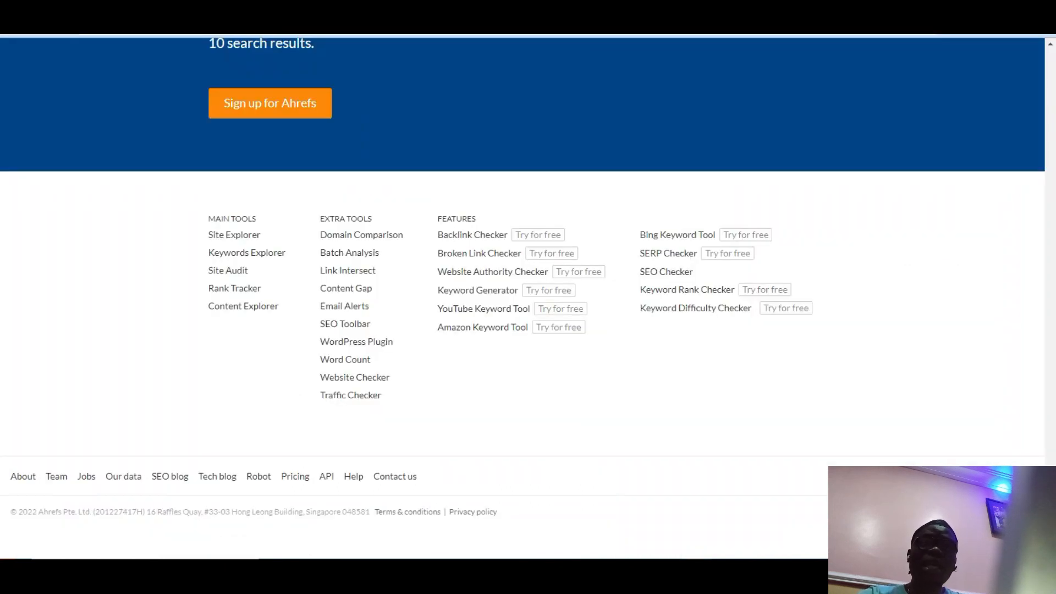
# Step: Open the Article Rewriter Tool website in a new Chrome tab, then start another blank tab
pyautogui.hotkey('ctrl', 't')
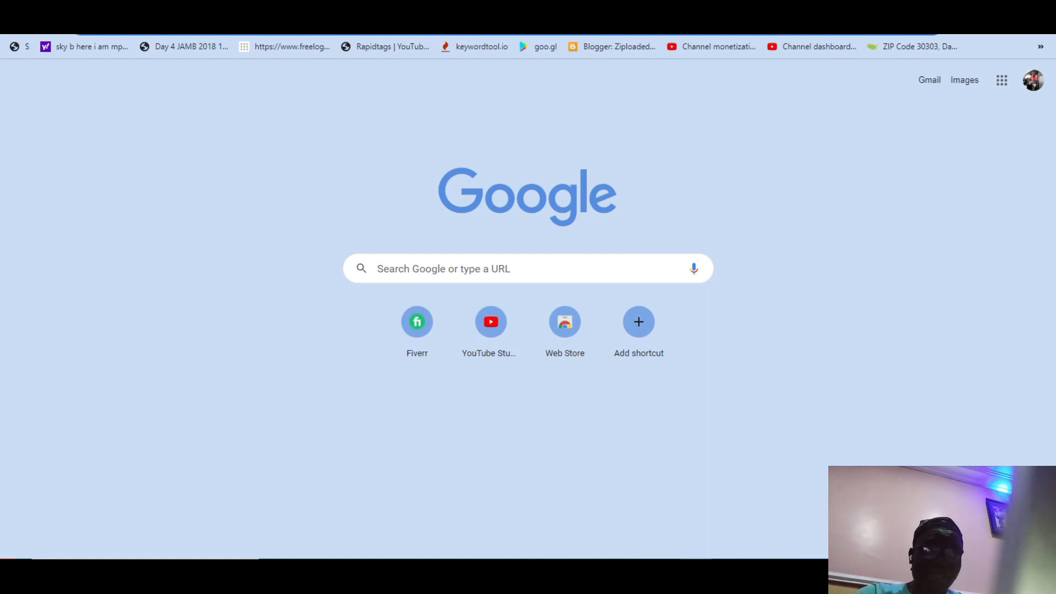
pyautogui.write('artic')
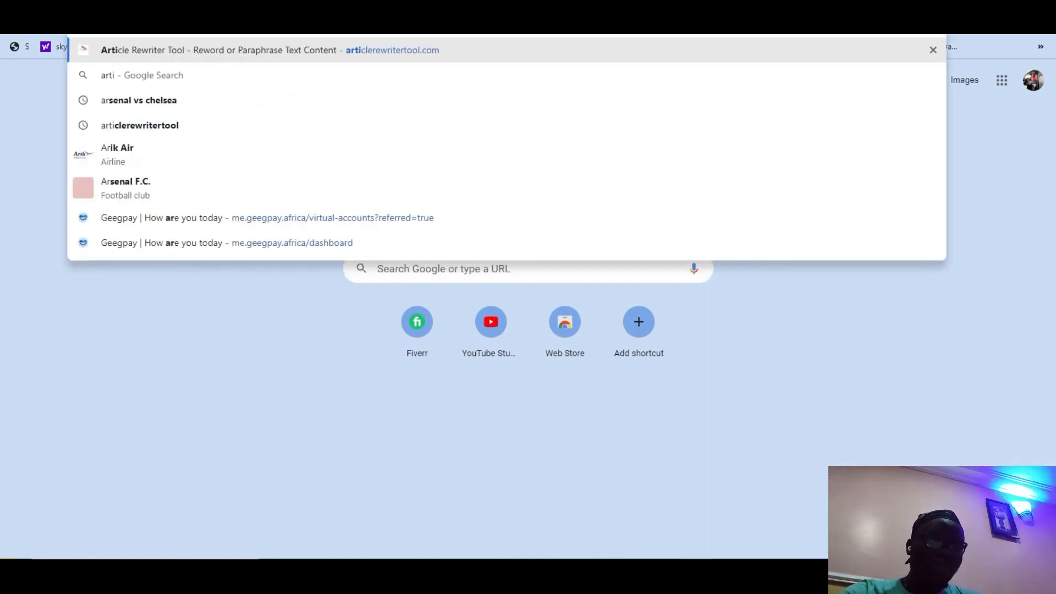
pyautogui.write('le')
pyautogui.press('Return')
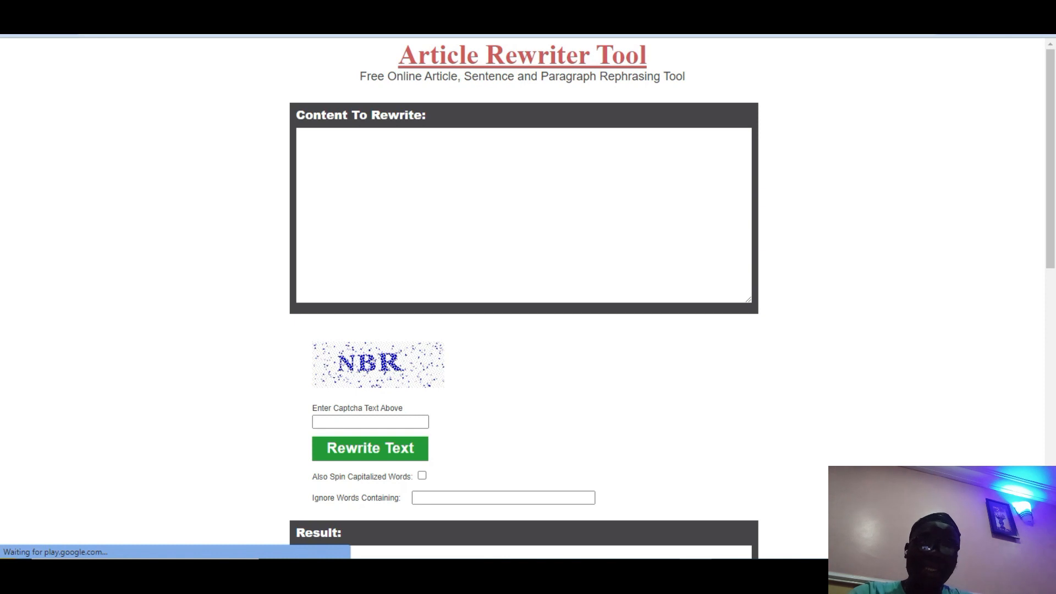
pyautogui.hotkey('ctrl', 't')
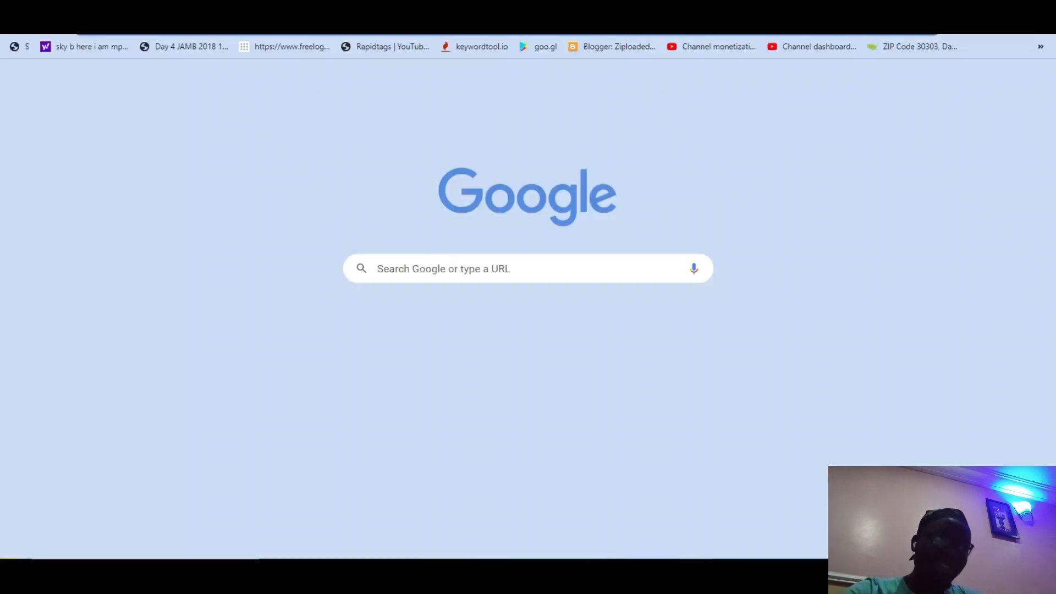
# Step: Go to workstudyvisa.com and scroll down its page about visas to work, study or travel abroad
pyautogui.write('wor')
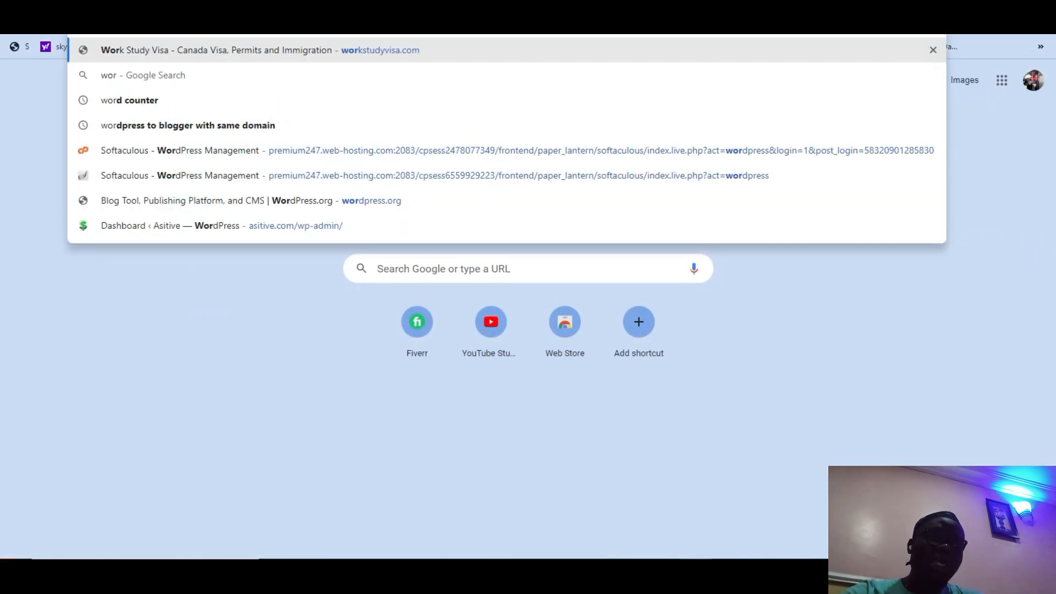
pyautogui.press('Return')
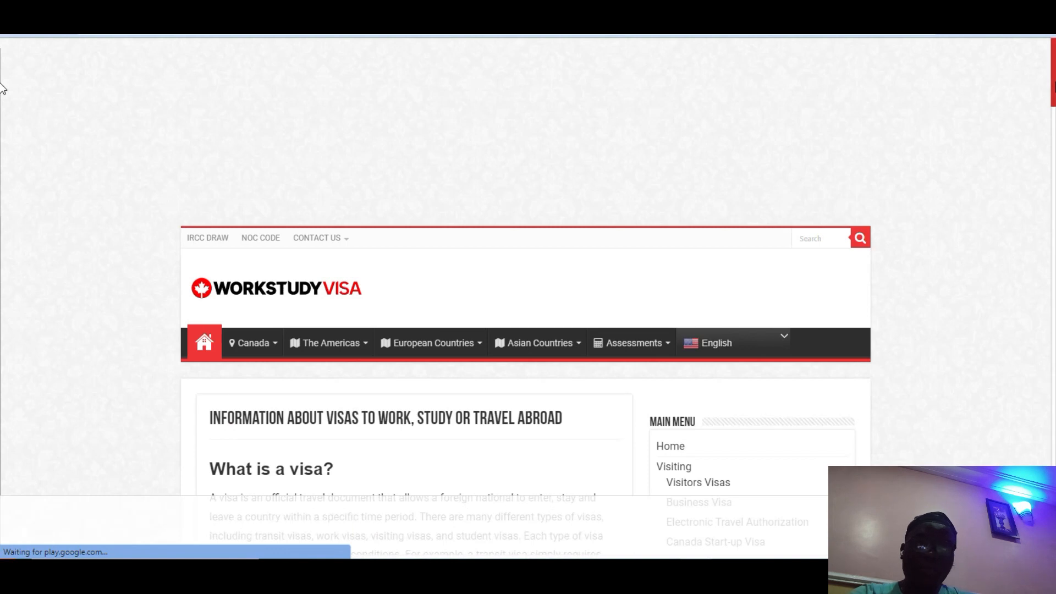
pyautogui.moveTo(1054, 83); pyautogui.dragTo(1055, 121)
pyautogui.scroll(-1, 2, 127)
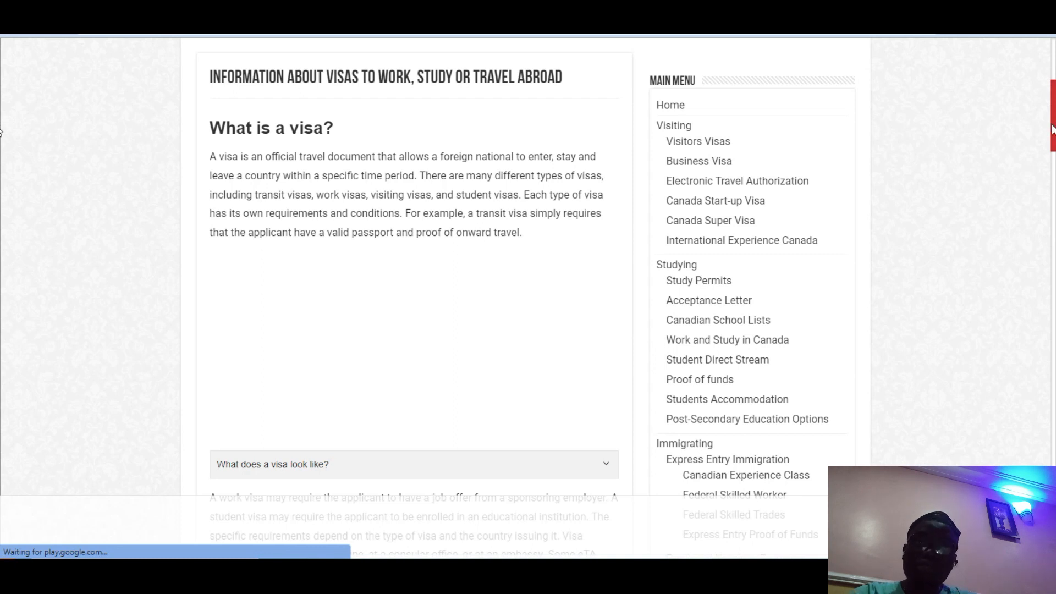
pyautogui.scroll(-5, 2, 130)
pyautogui.moveTo(1055, 170); pyautogui.dragTo(1041, 372)
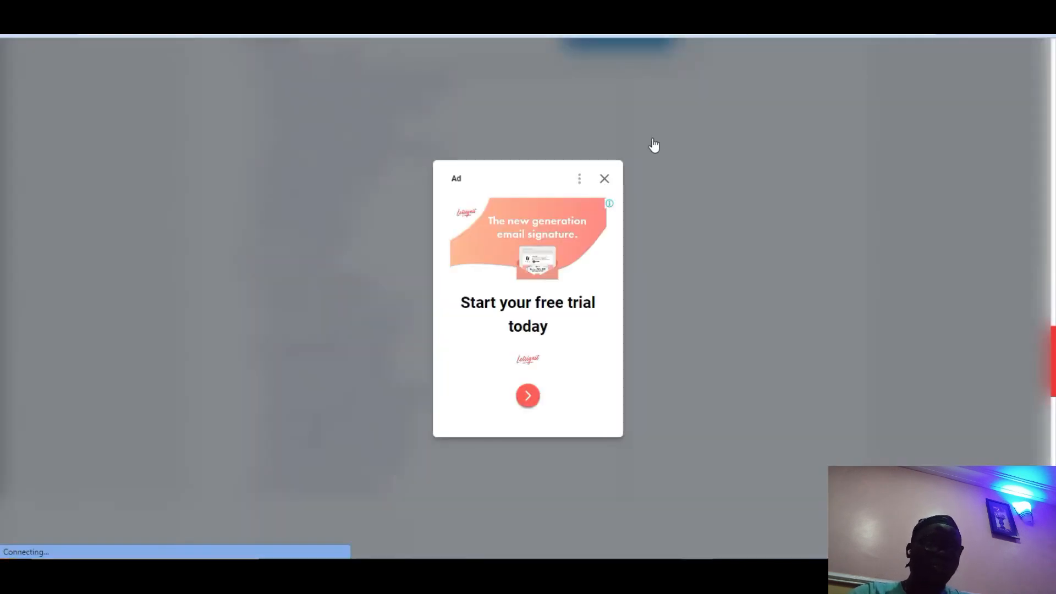
# Step: Dismiss the full-page ad and decline the Canada immigration help prompt with 'No, thanks'
pyautogui.click(605, 179)
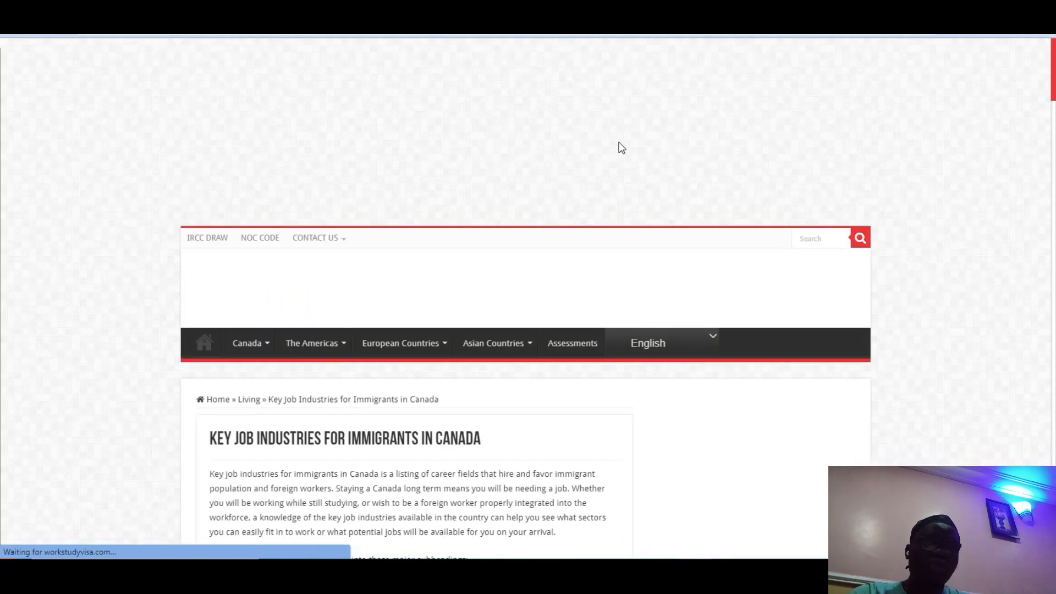
pyautogui.scroll(-5, 2, 103)
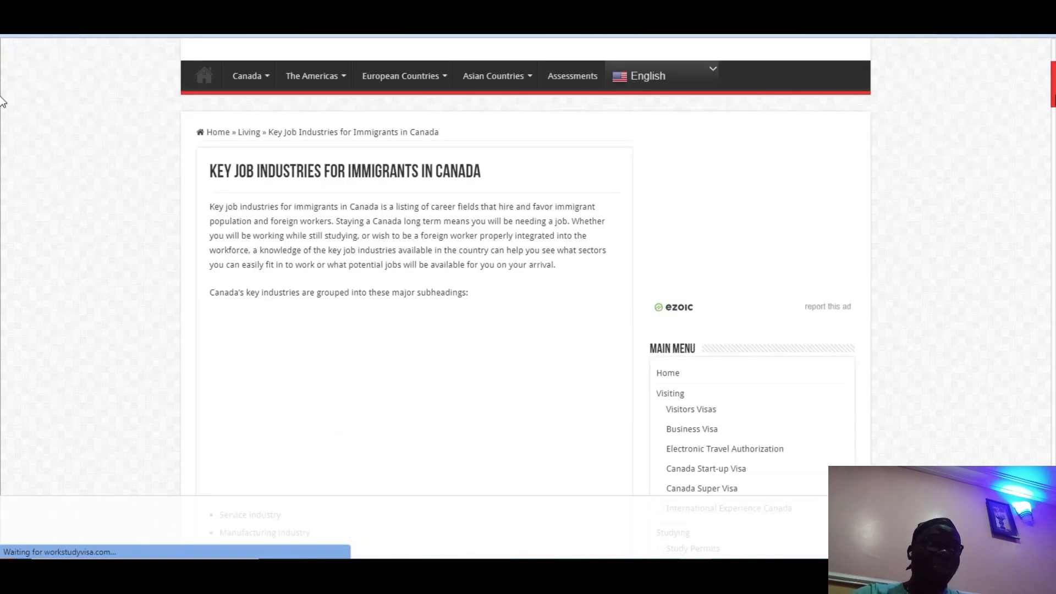
pyautogui.scroll(-1, 2, 105)
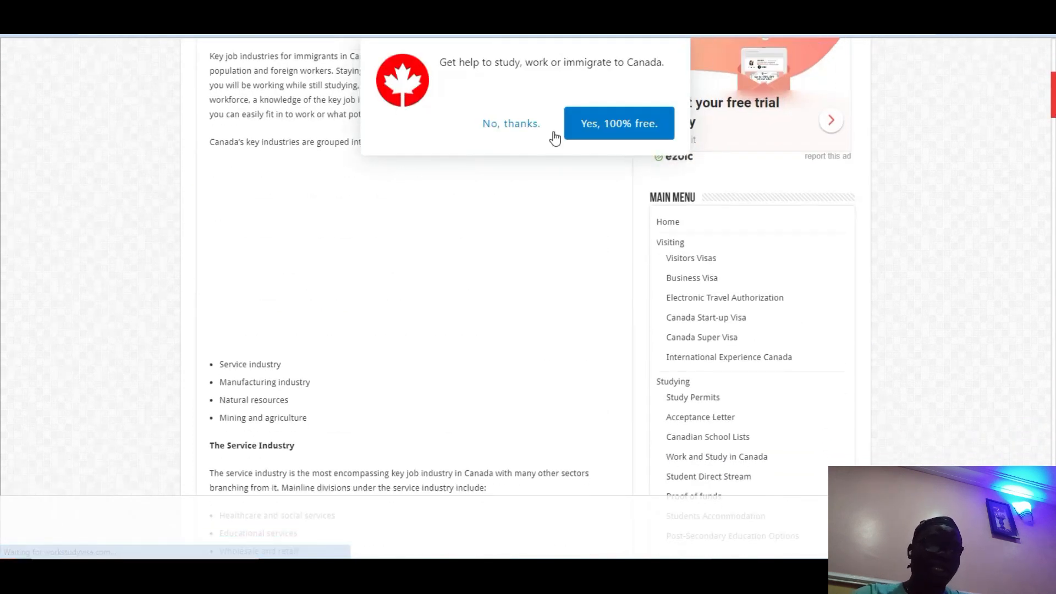
pyautogui.click(496, 124)
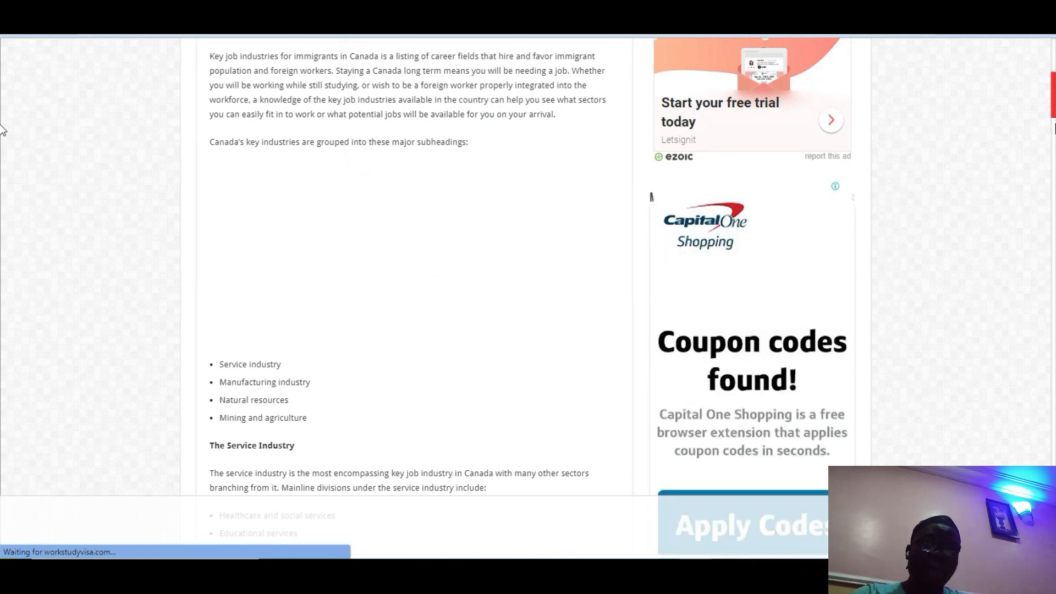
pyautogui.scroll(2, 2, 107)
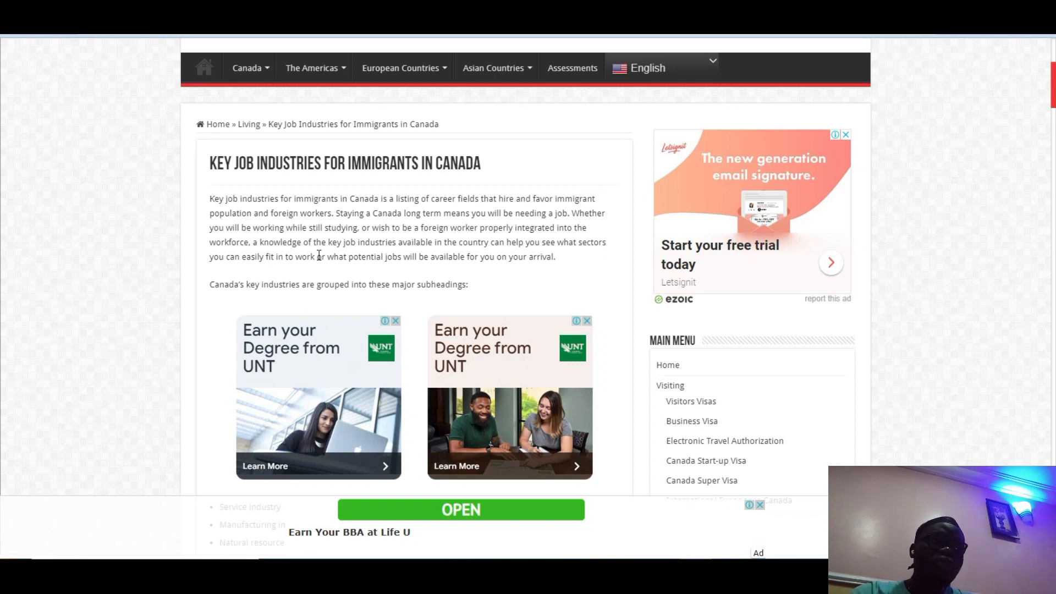
# Step: Copy the intro paragraphs of Key Job Industries for Immigrants in Canada into the Article Rewriter Tool tab
pyautogui.moveTo(209, 200); pyautogui.dragTo(476, 267)
pyautogui.rightClick(473, 262)
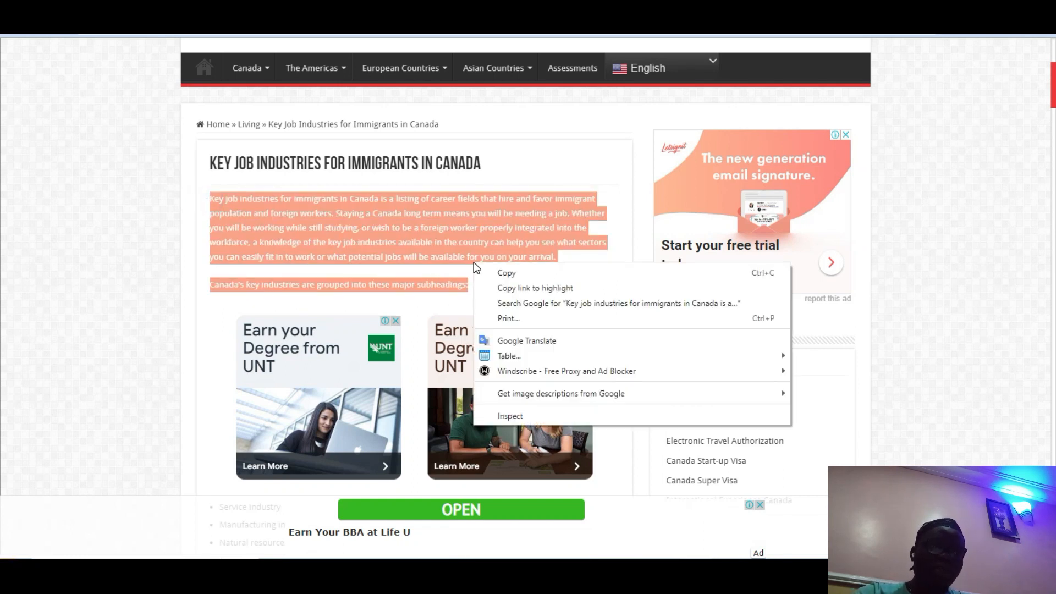
pyautogui.click(505, 273)
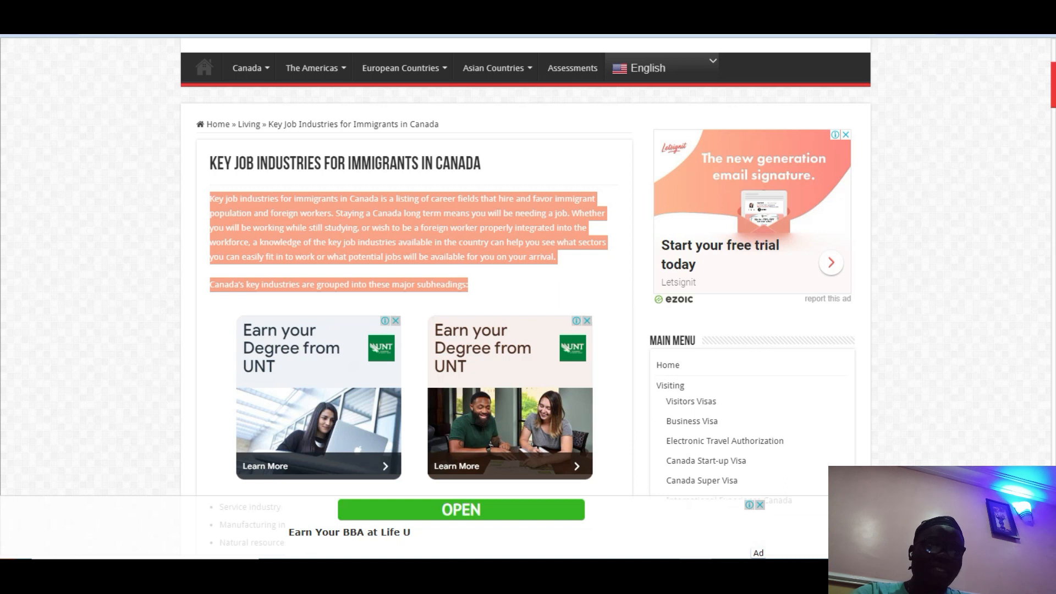
pyautogui.click(588, 17)
pyautogui.click(545, 162)
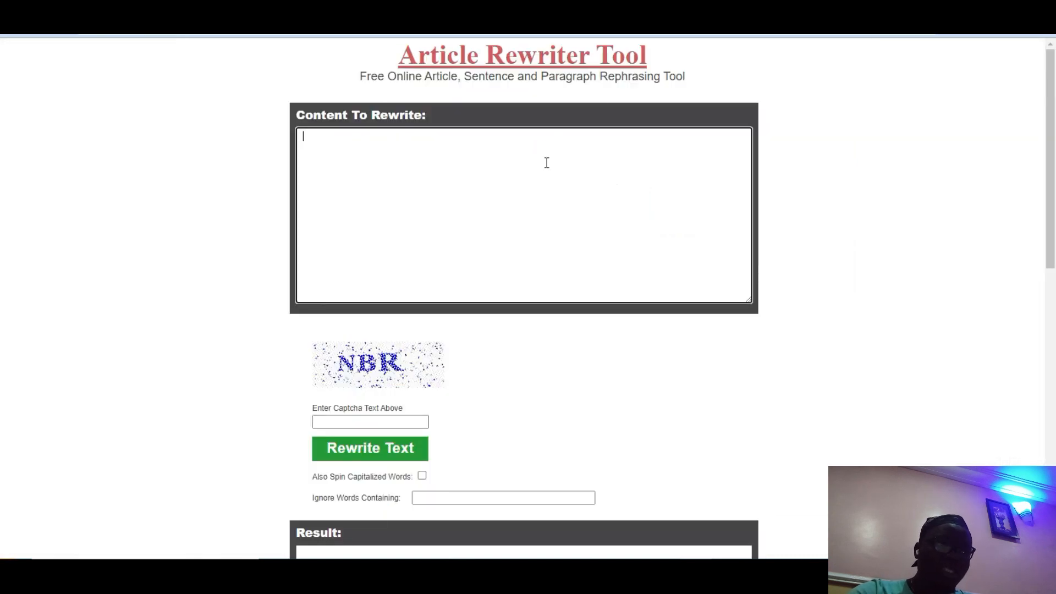
# Step: Paste the Canada paragraphs, fill in the captcha, and set ignore words to 'jobs, work, canada,'
pyautogui.hotkey('ctrl', 'v')
pyautogui.click(422, 422)
pyautogui.write('NBR')
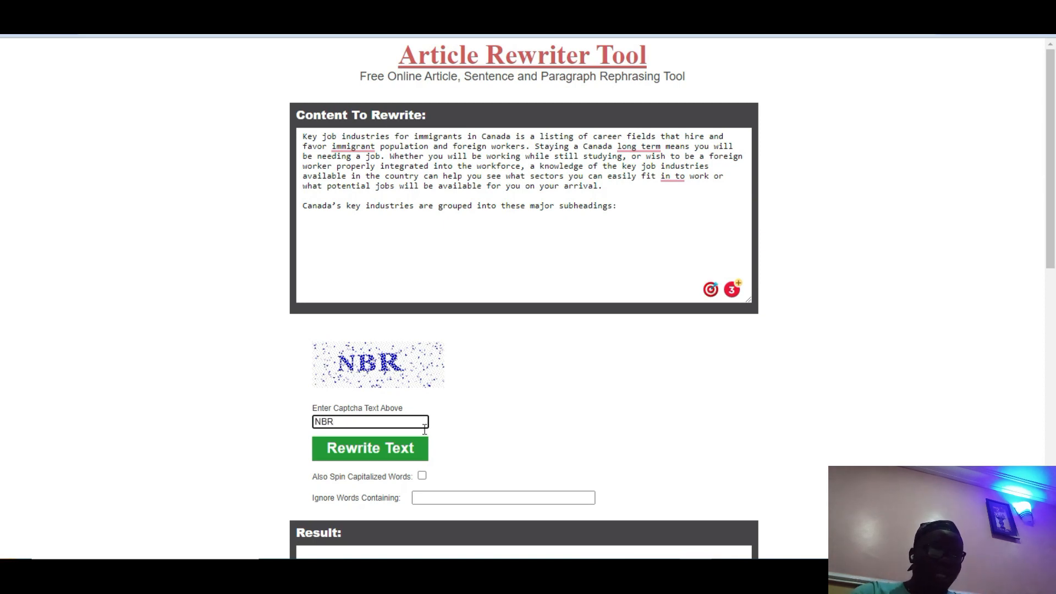
pyautogui.click(443, 499)
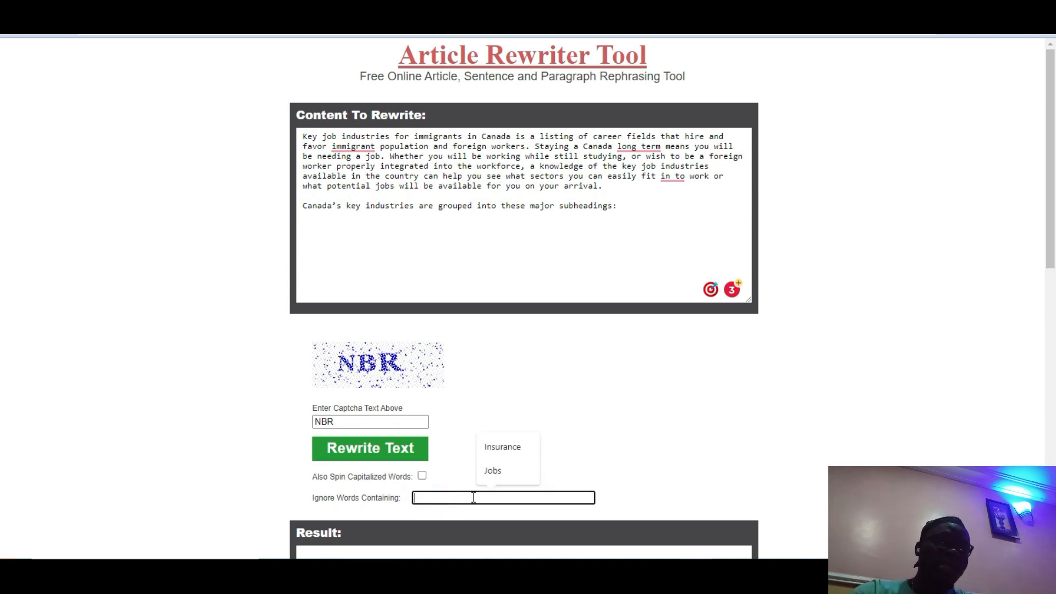
pyautogui.write('jobs')
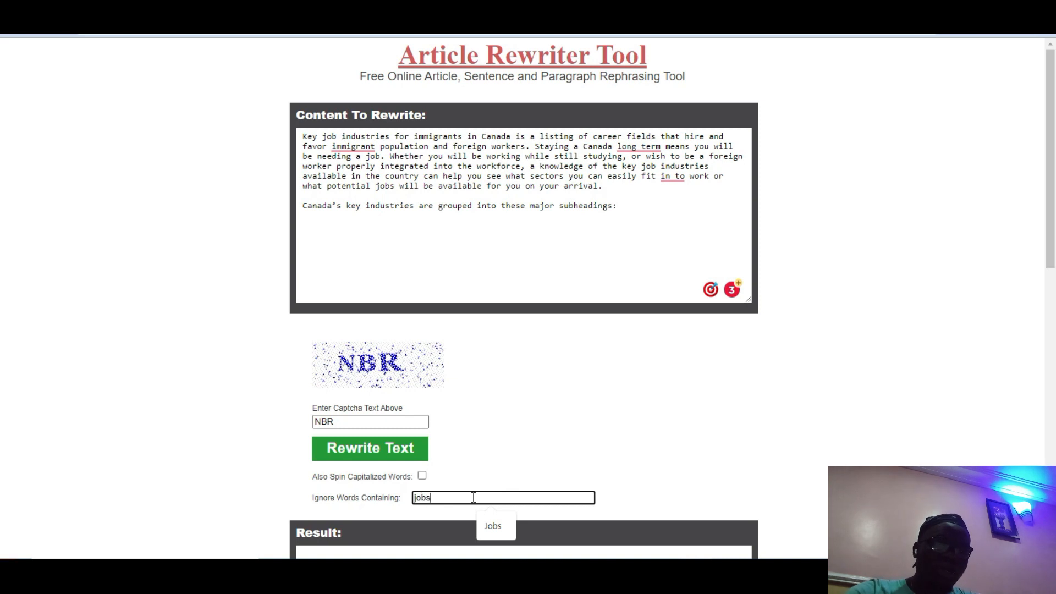
pyautogui.write(', wor')
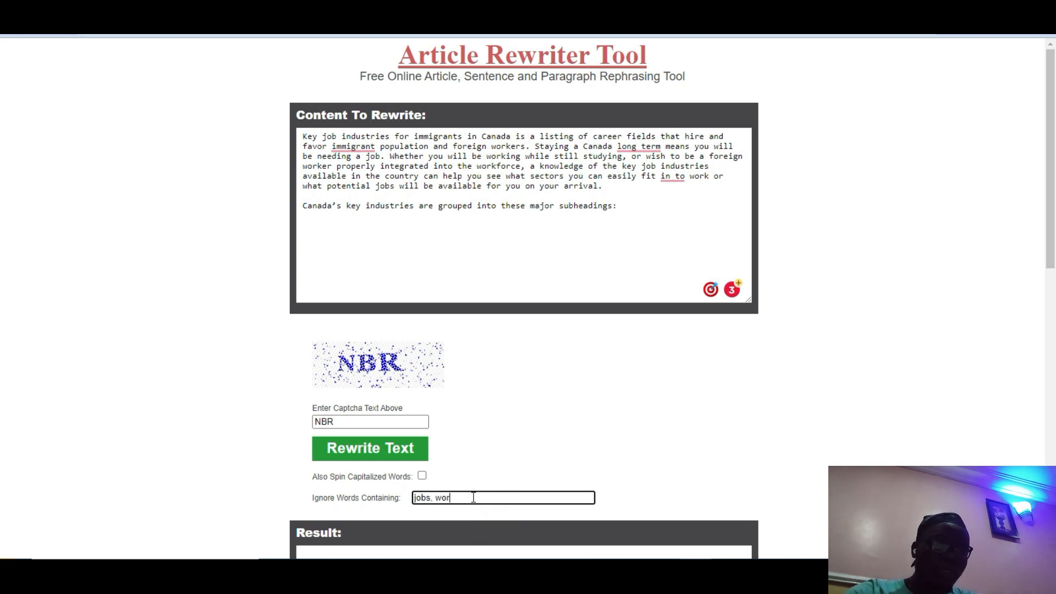
pyautogui.write('k, c')
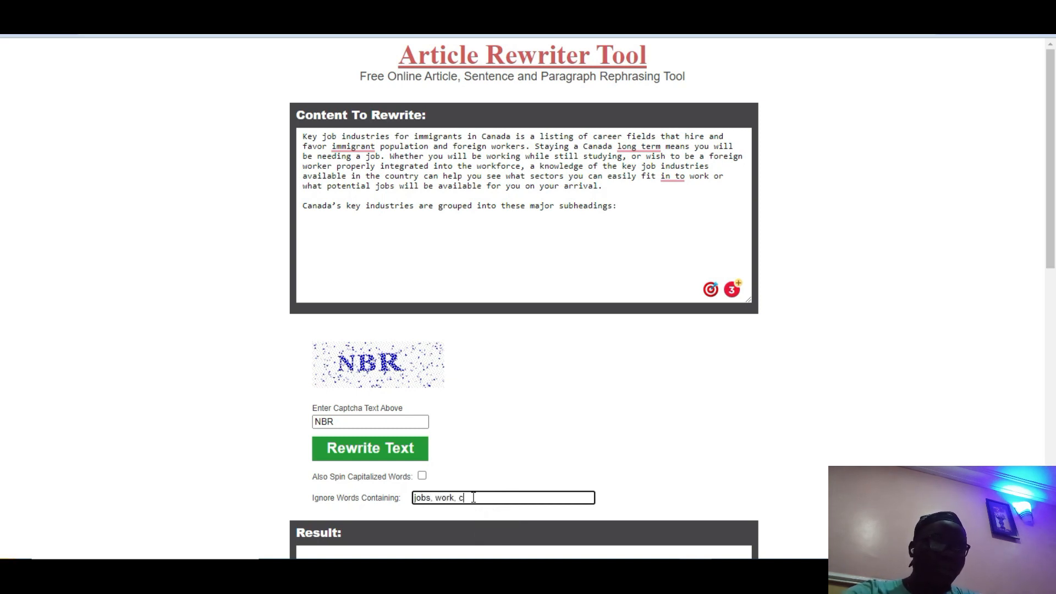
pyautogui.write('anada,')
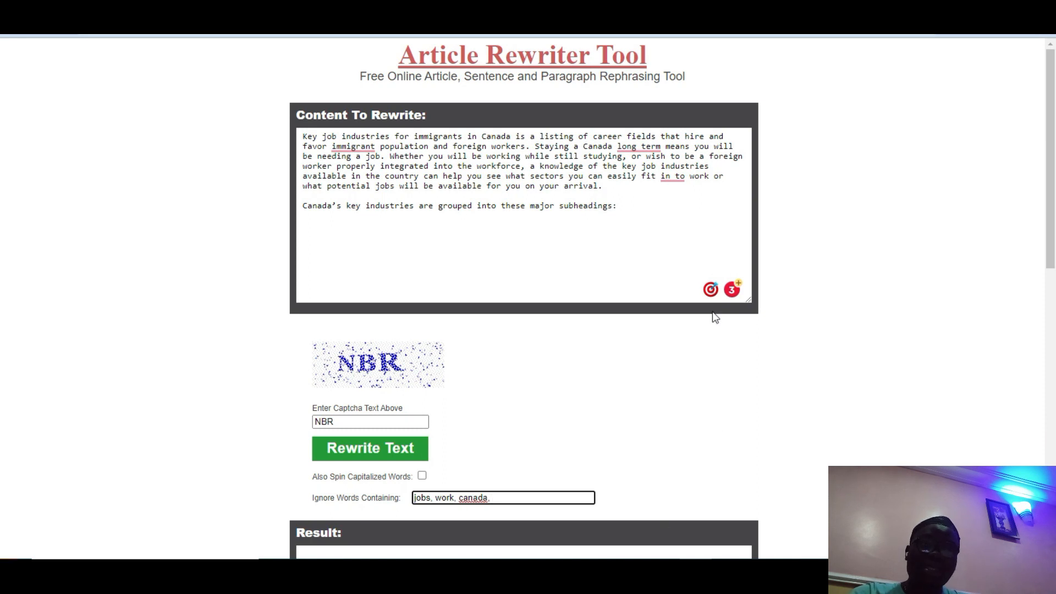
pyautogui.moveTo(732, 291)
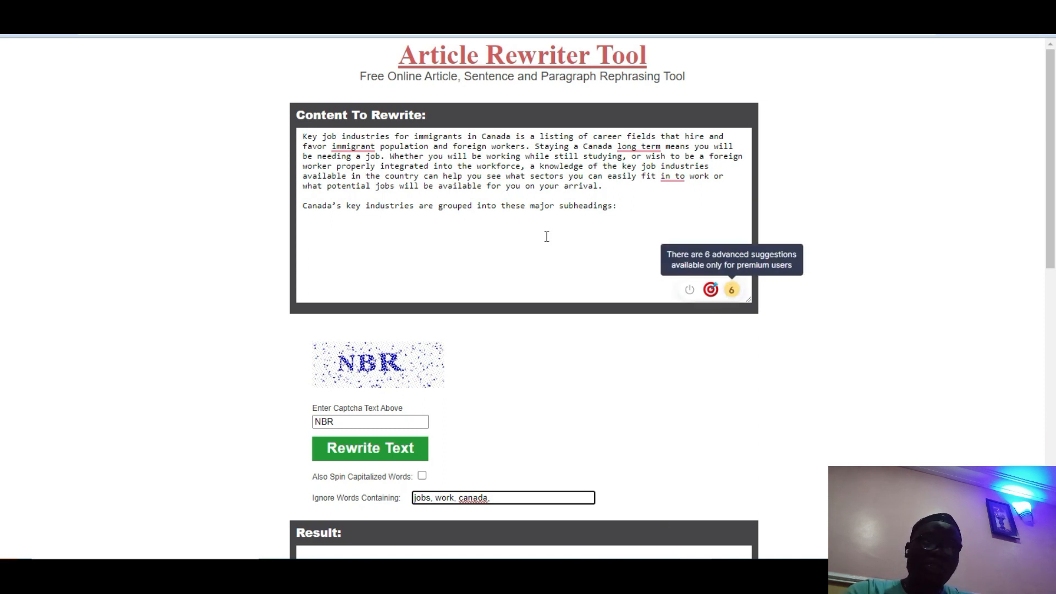
# Step: Accept the grammar fixes 'the immigrant', 'long-term' and 'is' changed to 'are'
pyautogui.click(355, 151)
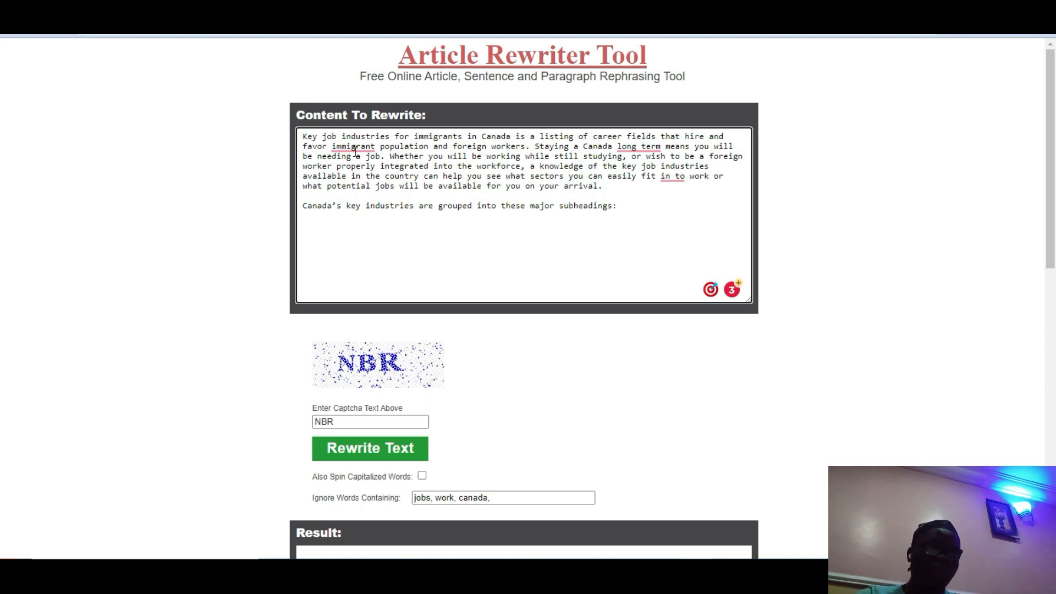
pyautogui.moveTo(355, 146)
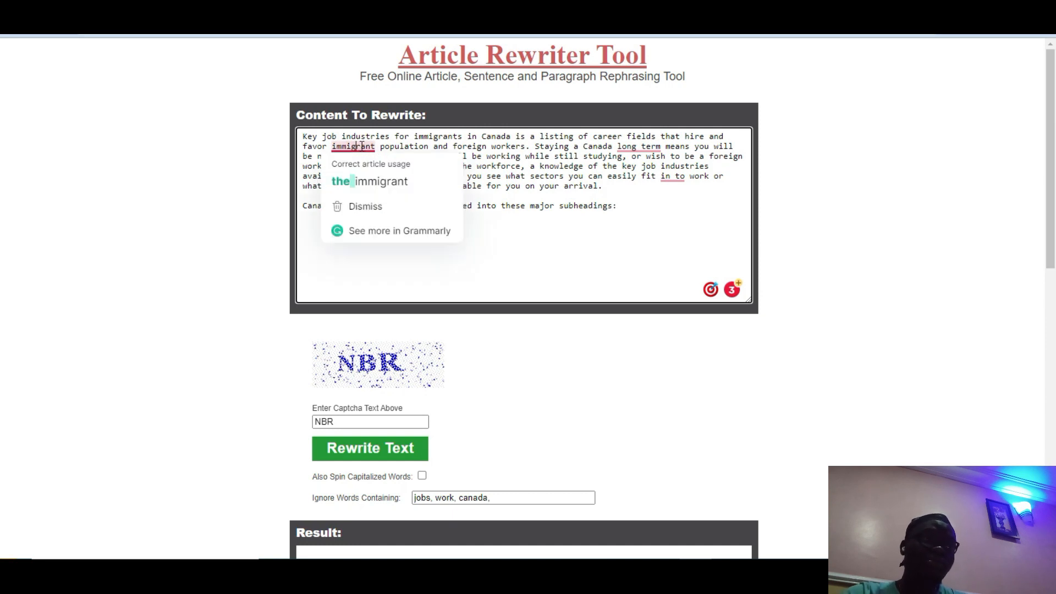
pyautogui.click(366, 181)
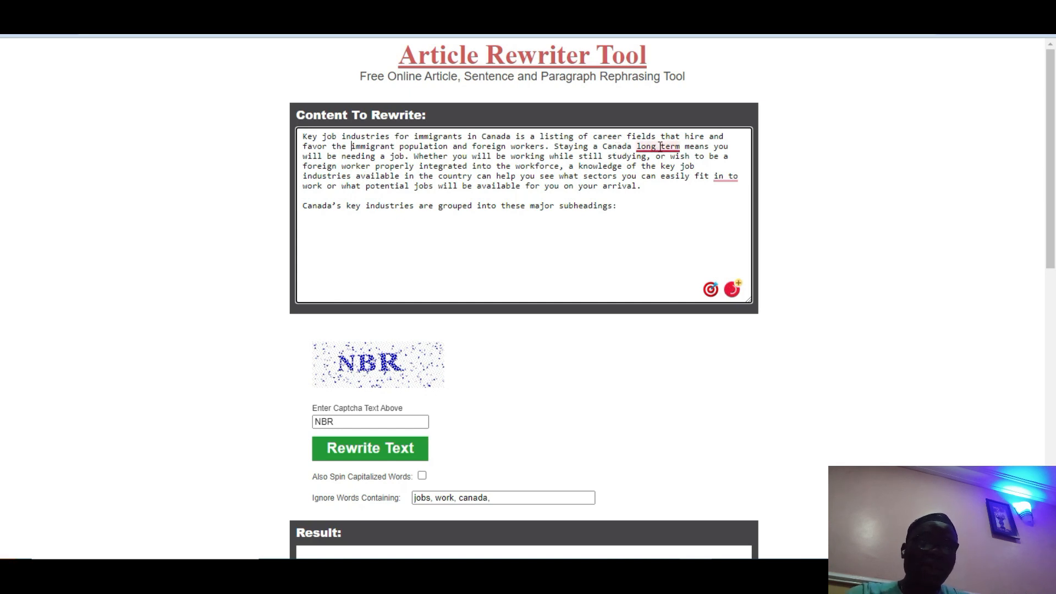
pyautogui.moveTo(649, 149)
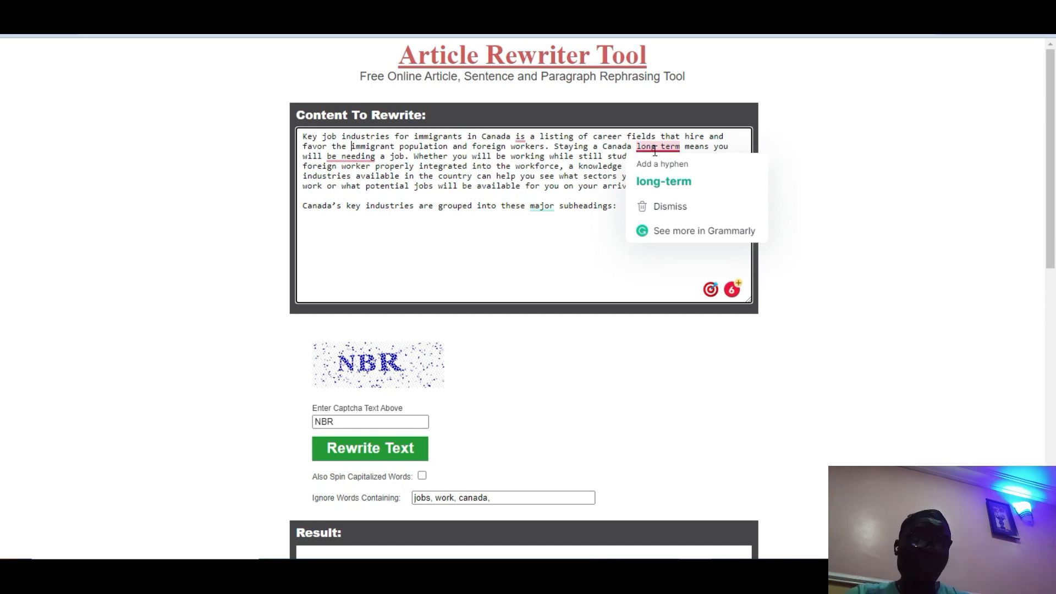
pyautogui.click(664, 181)
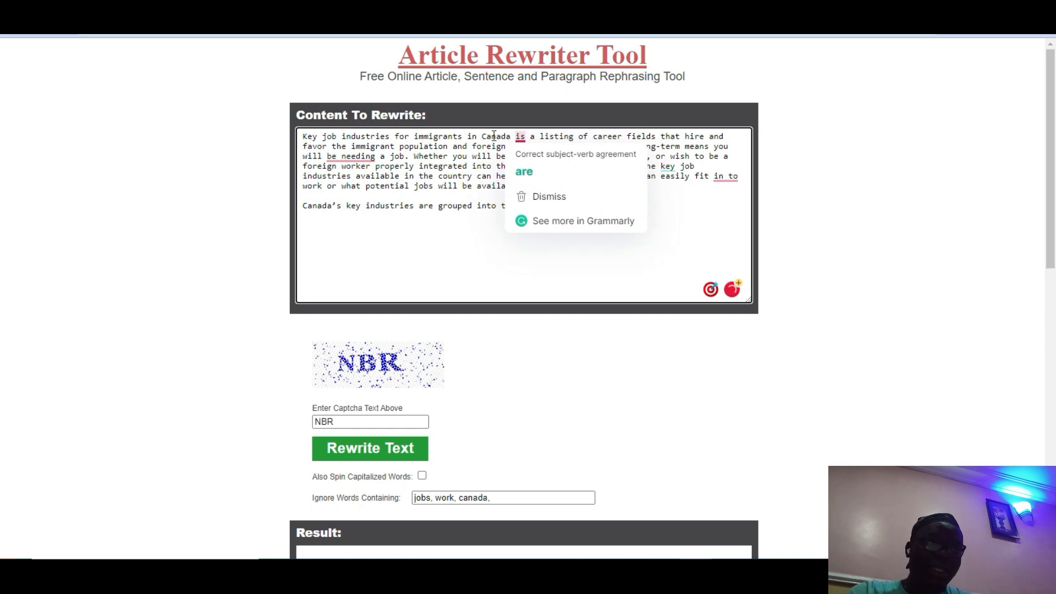
pyautogui.moveTo(520, 137)
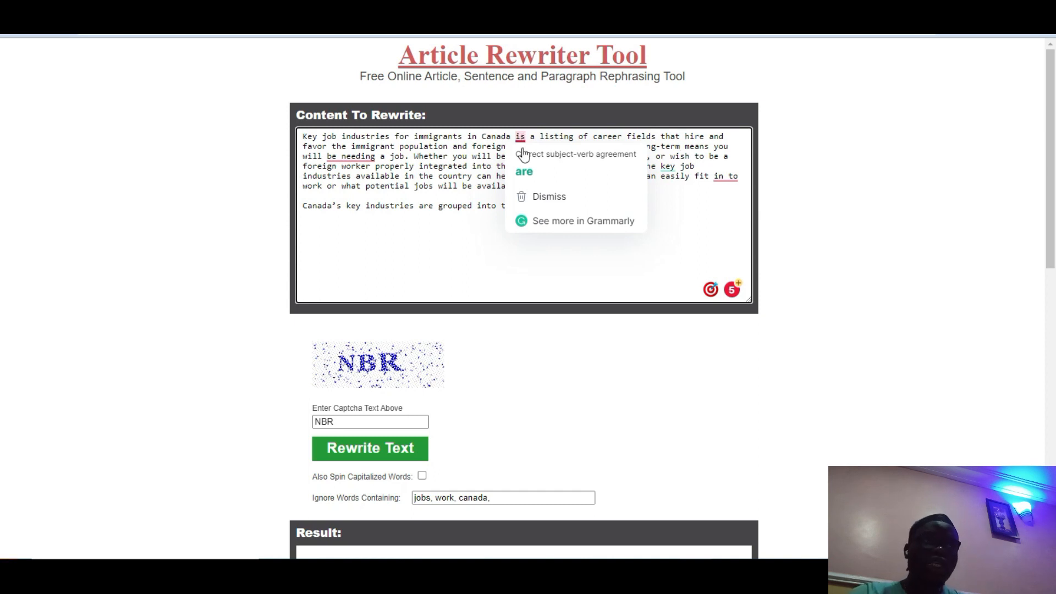
pyautogui.click(529, 173)
# Step: Accept 'need' for 'be needing', 'into' for 'in to', and 'significant' for 'major'
pyautogui.moveTo(374, 161)
pyautogui.click(363, 186)
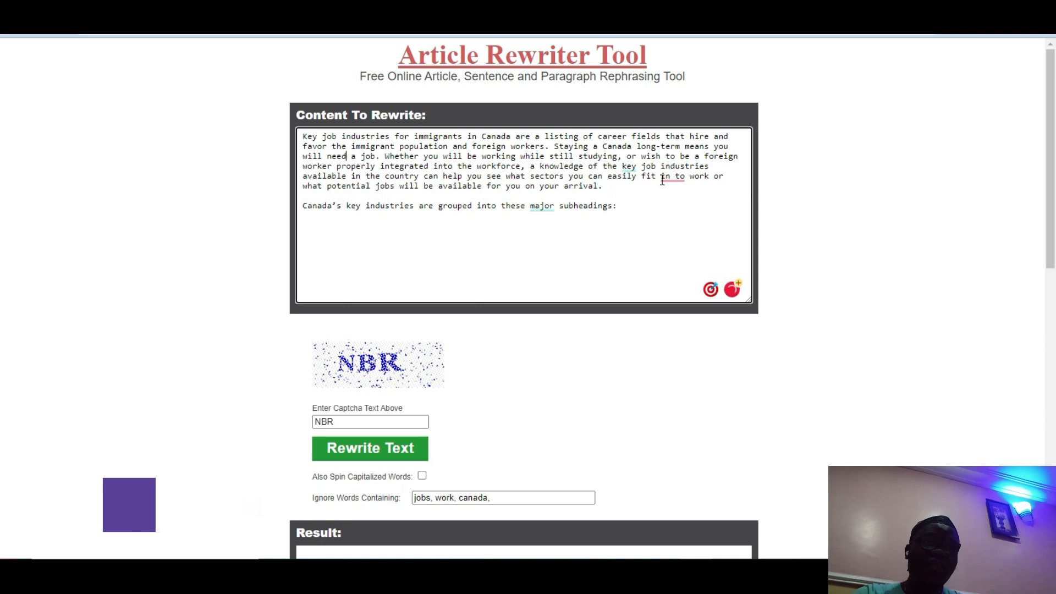
pyautogui.moveTo(666, 178)
pyautogui.click(674, 204)
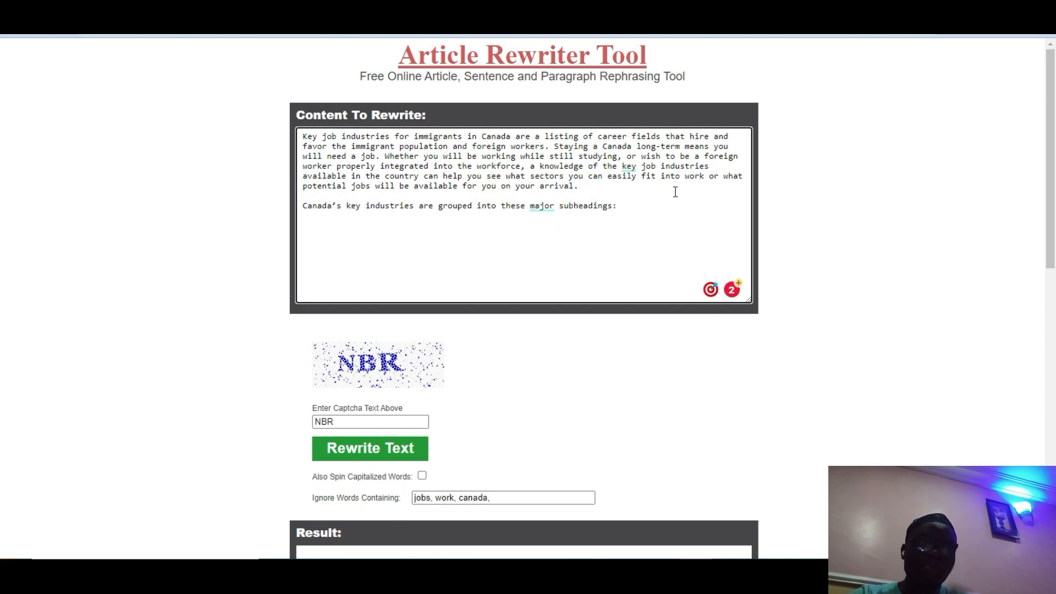
pyautogui.moveTo(542, 207)
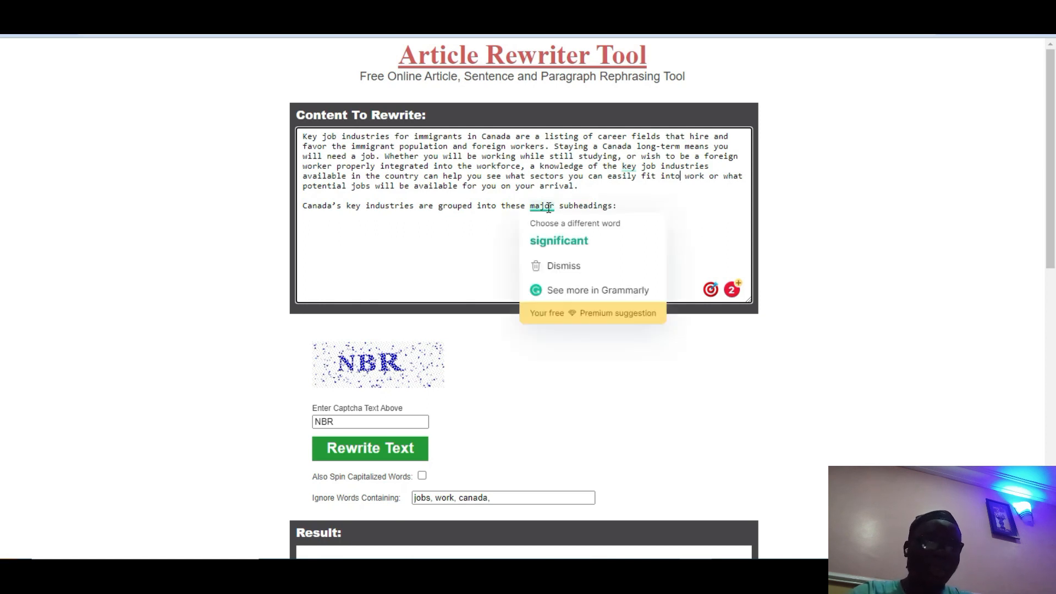
pyautogui.click(553, 230)
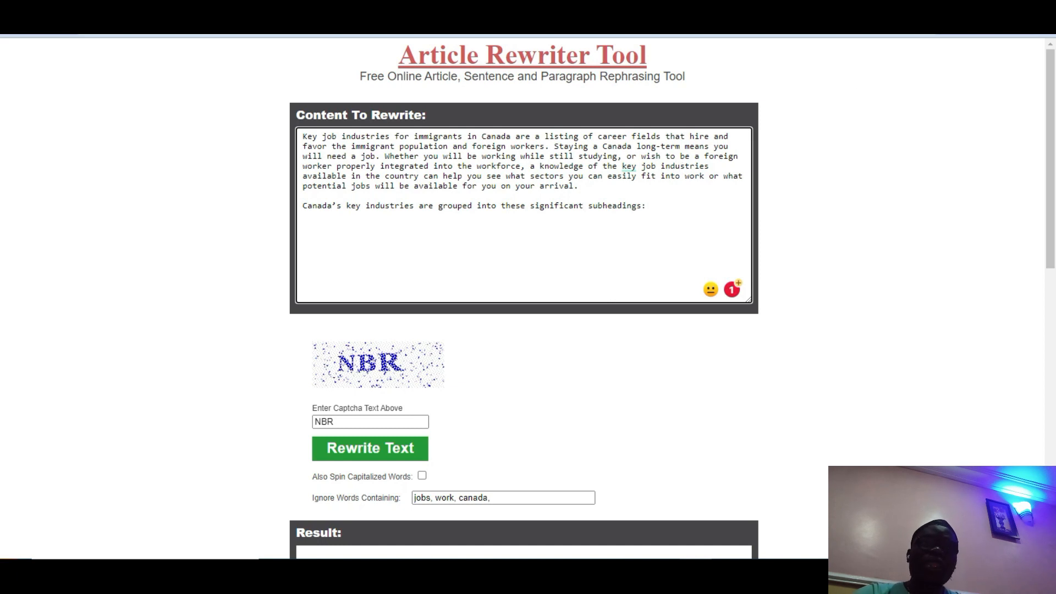
# Step: Search Google for a plagiarism checker in a new tab and open plagiarismdetector.net
pyautogui.hotkey('ctrl', 't')
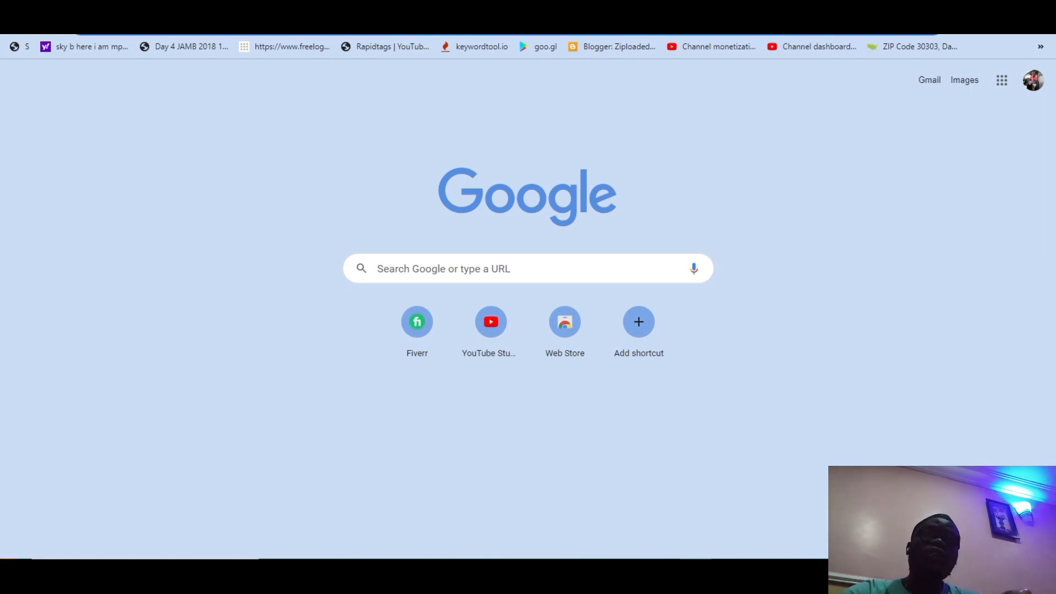
pyautogui.write('pleg')
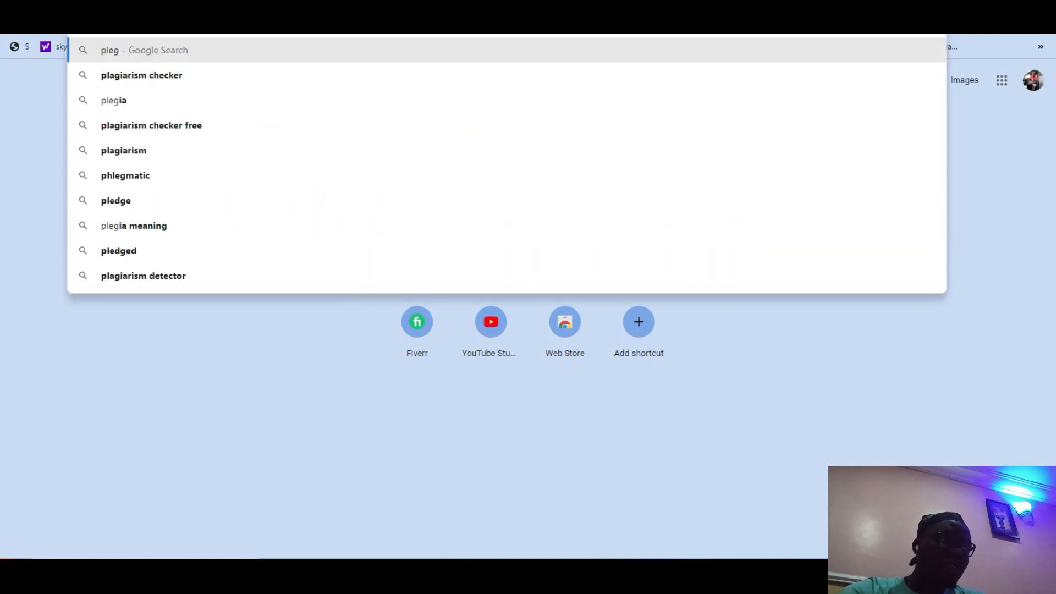
pyautogui.click(286, 84)
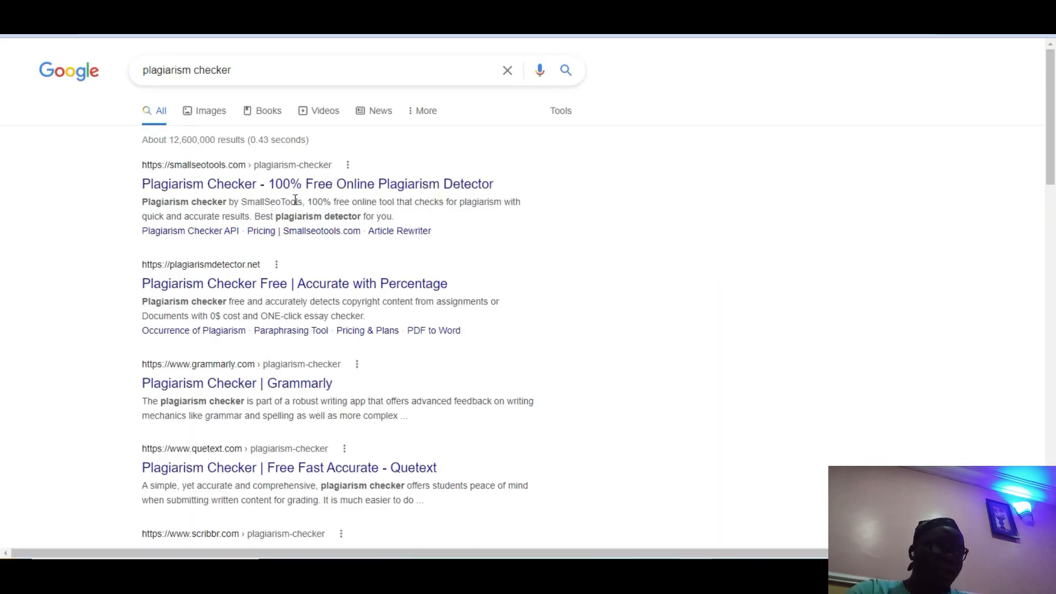
pyautogui.click(244, 286)
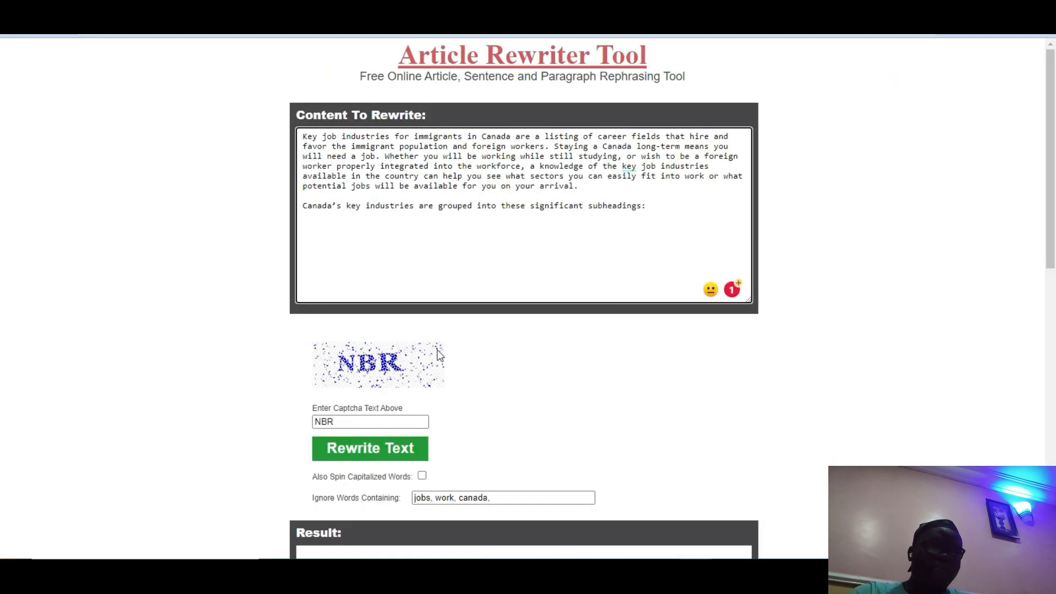
# Step: Rewrite the Canada jobs paragraph in Article Rewriter Tool and select the rewritten result
pyautogui.click(371, 447)
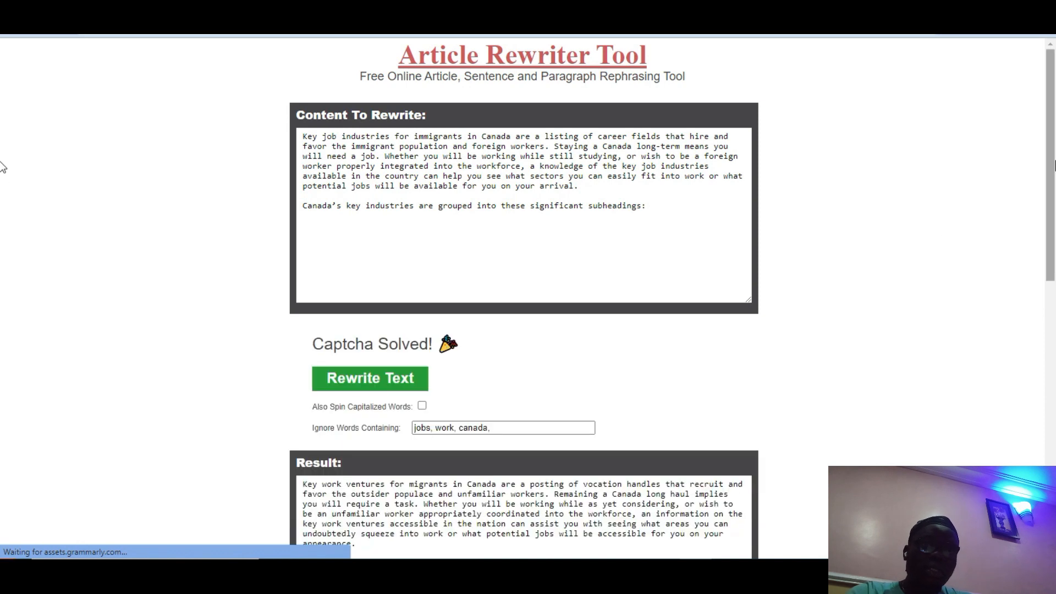
pyautogui.scroll(-5, 686, 304)
pyautogui.click(687, 304)
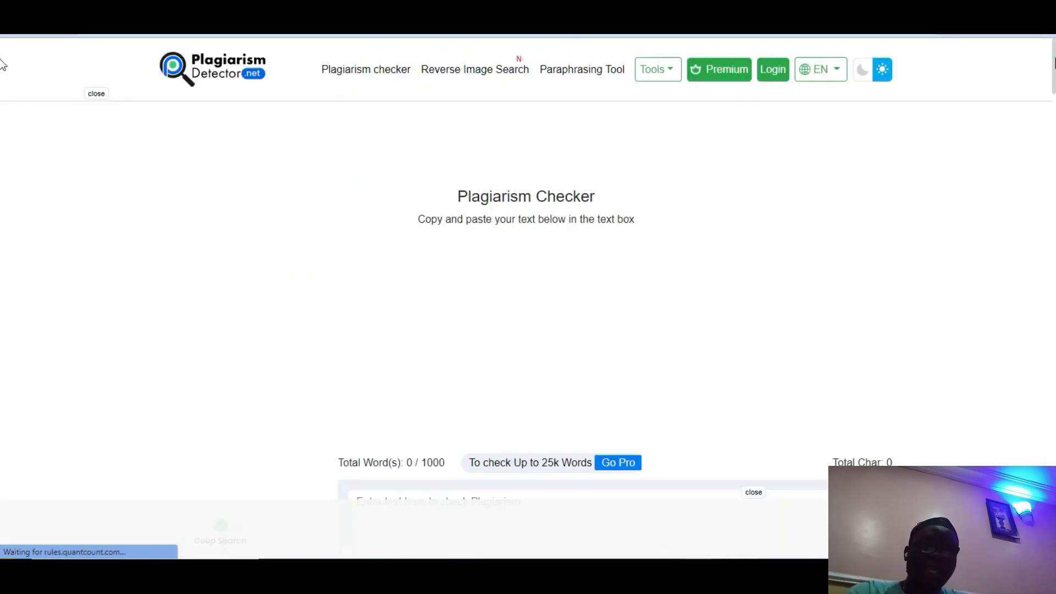
# Step: Paste the rewritten Canada jobs paragraph into Plagiarism Detector, get a 100% unique result, then start a new tab
pyautogui.scroll(-6, 2, 133)
pyautogui.click(603, 177)
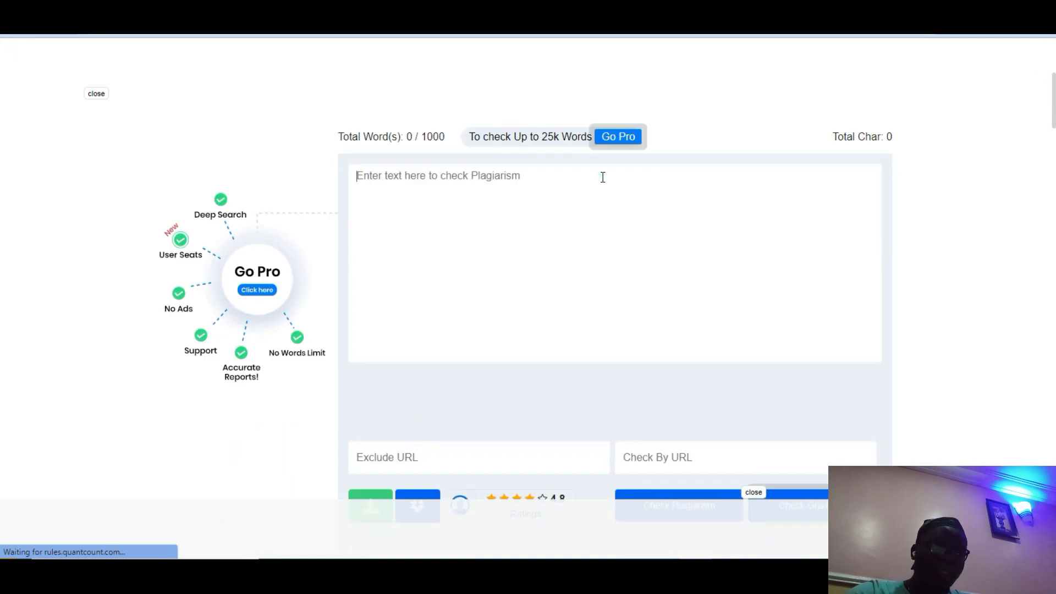
pyautogui.write("Key work ventures for migrants in Canada are a posting of vocation handles that recruit and favor the outsider populace and unfamiliar workers. Remaining a Canada long haul implies you will require a task. Whether you will be working while as yet considering, or wish to be an unfamiliar worker appropriately coordinated into the workforce, an information on the key work ventures accessible in the nation can assist you with seeing what areas you can undoubtedly squeeze into work or what potential jobs will be accessible for you on your appearance.  Canada's key businesses are assembled into these huge subheadings:")
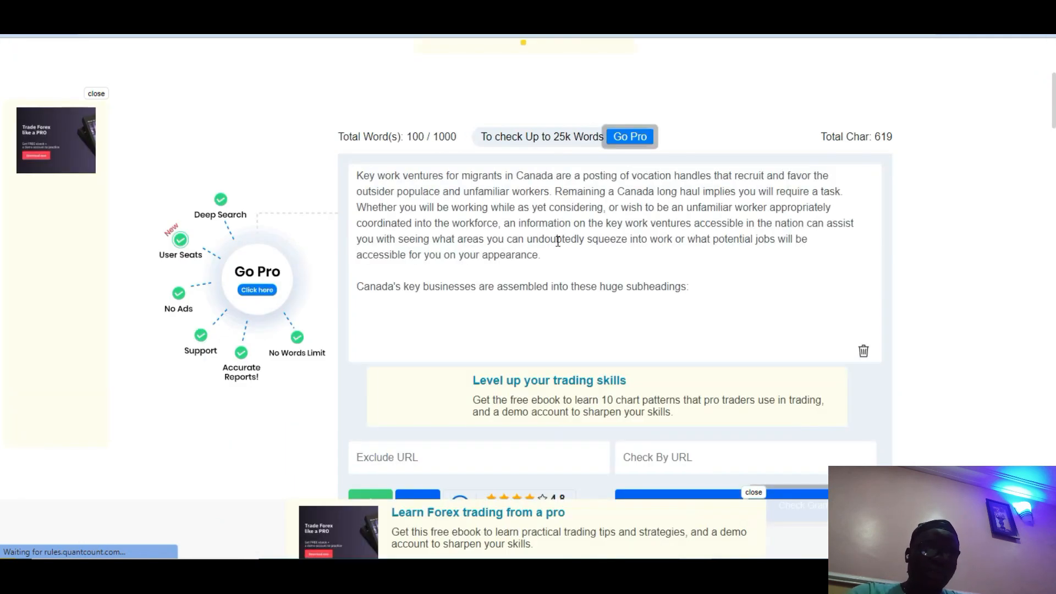
pyautogui.scroll(-5, 2, 123)
pyautogui.scroll(3, 3, 122)
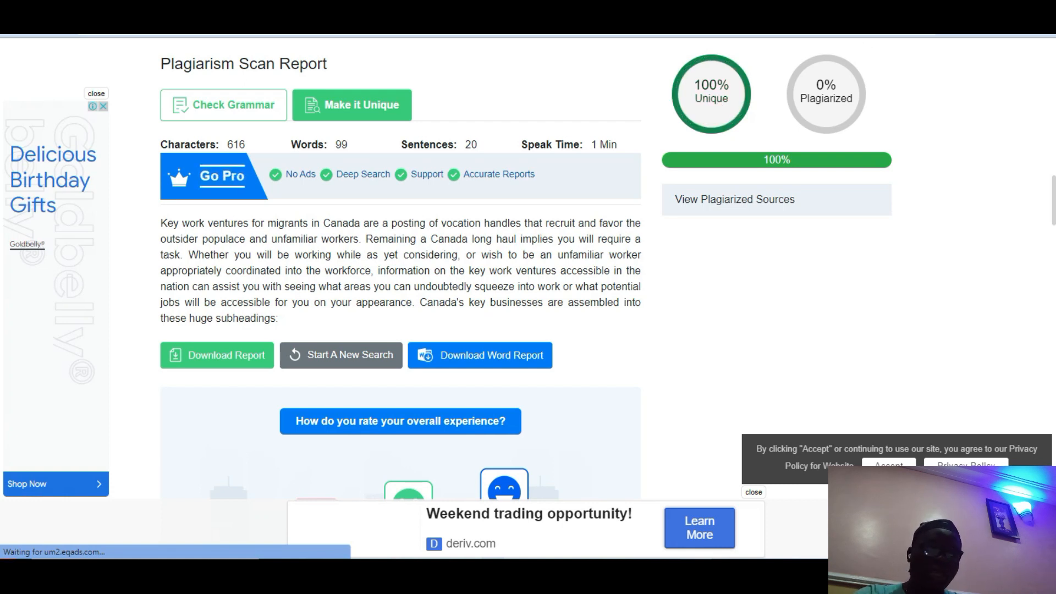
pyautogui.hotkey('ctrl', 't')
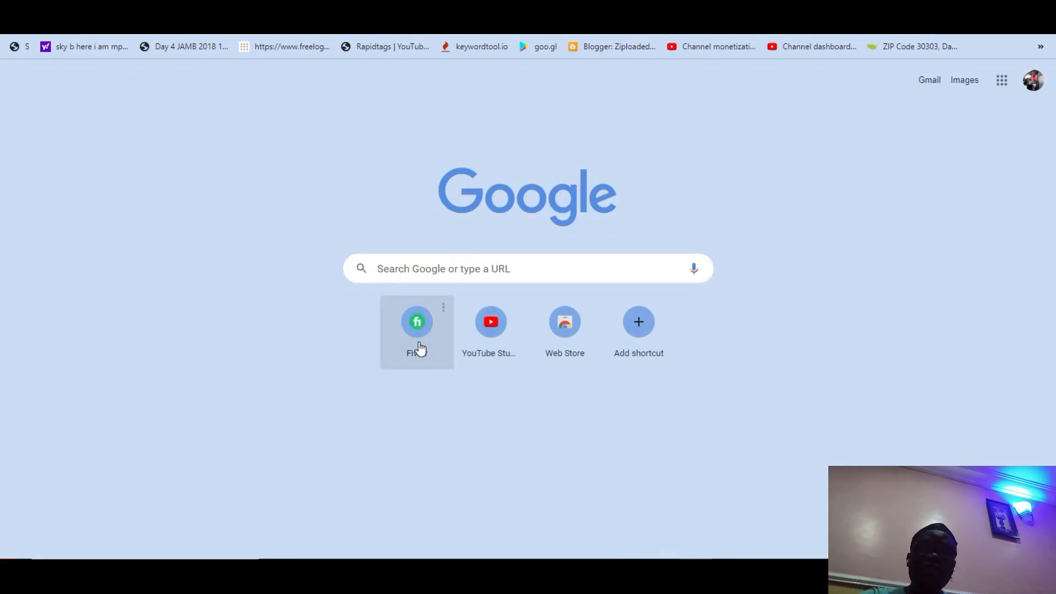
# Step: Open Fiverr and search for 'seo writing' gigs, entering 'seo w' and picking the suggestion
pyautogui.click(419, 345)
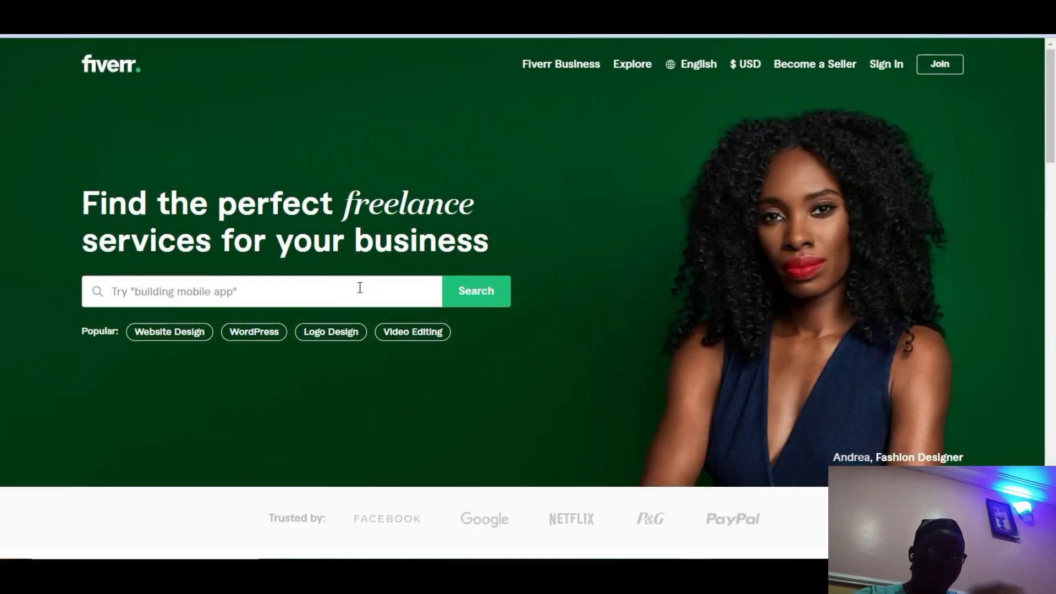
pyautogui.scroll(-8, 360, 288)
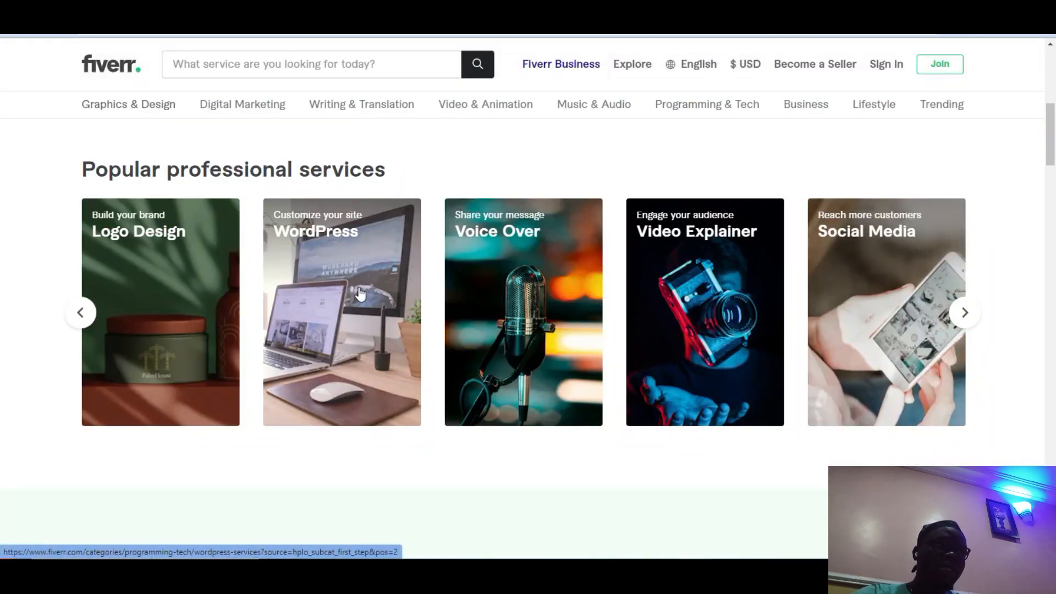
pyautogui.click(360, 294)
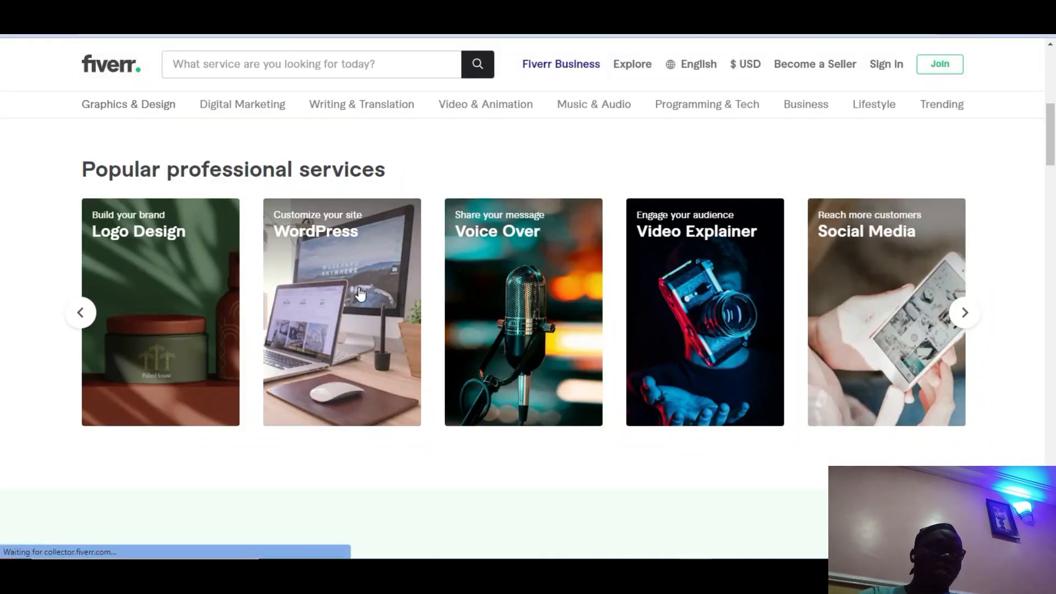
pyautogui.click(277, 71)
pyautogui.write('seo w')
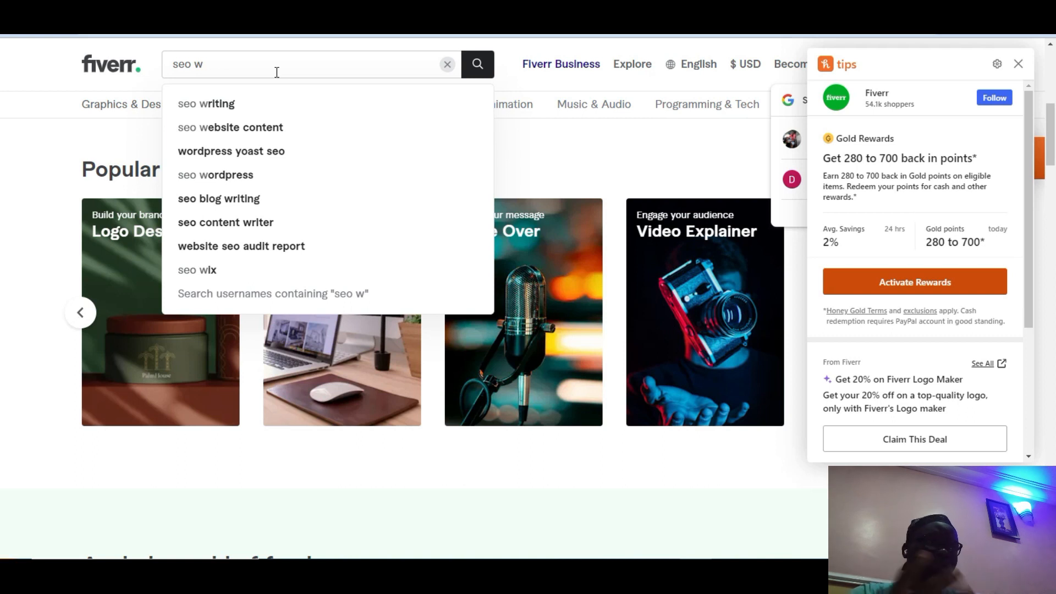
pyautogui.click(238, 110)
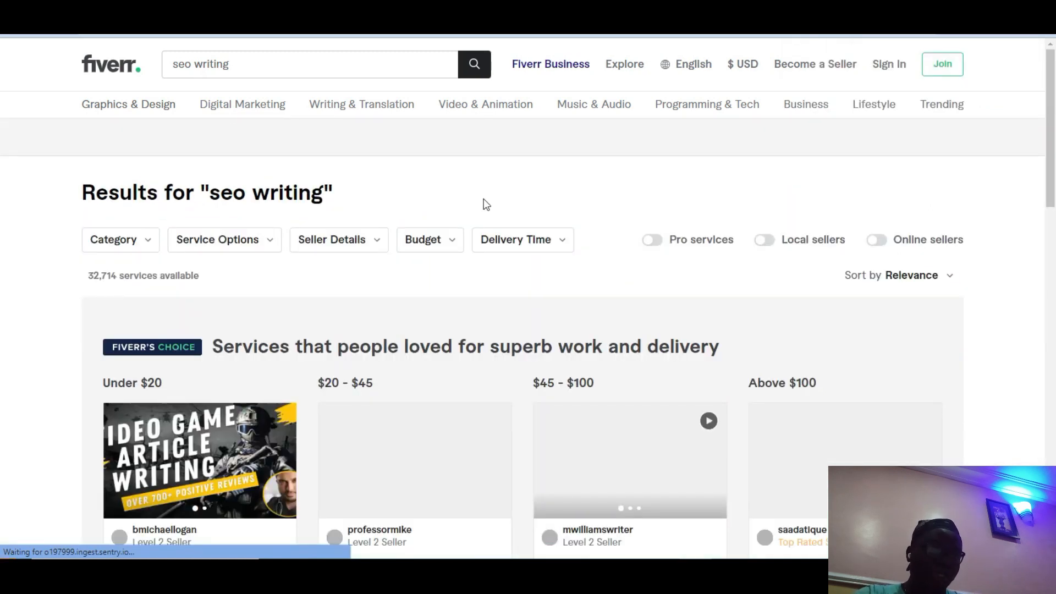
# Step: Apply the Budget filter 'Value Under $25' to the seo writing results
pyautogui.click(446, 240)
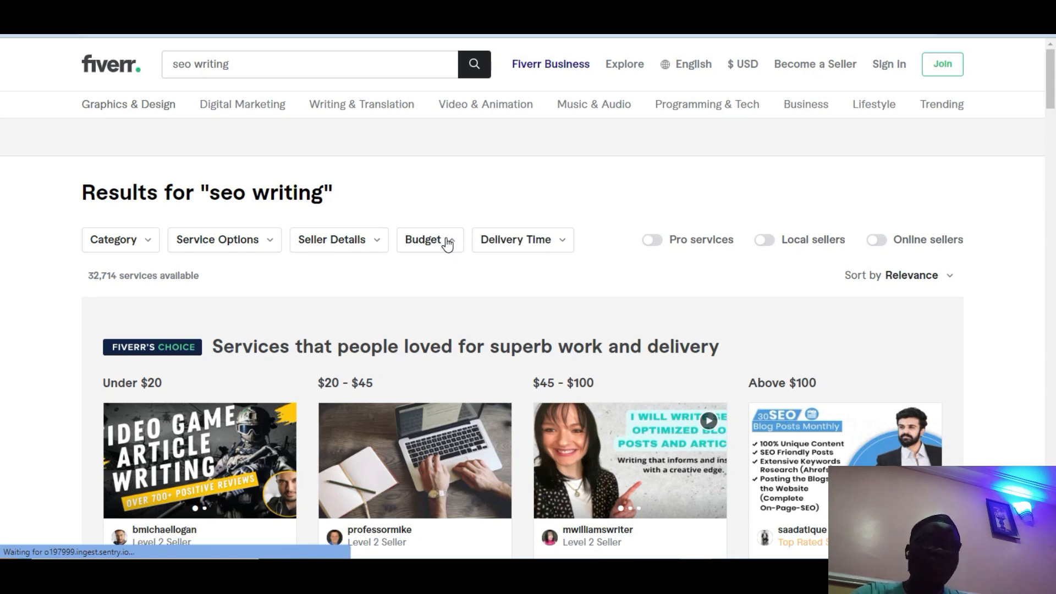
pyautogui.click(448, 244)
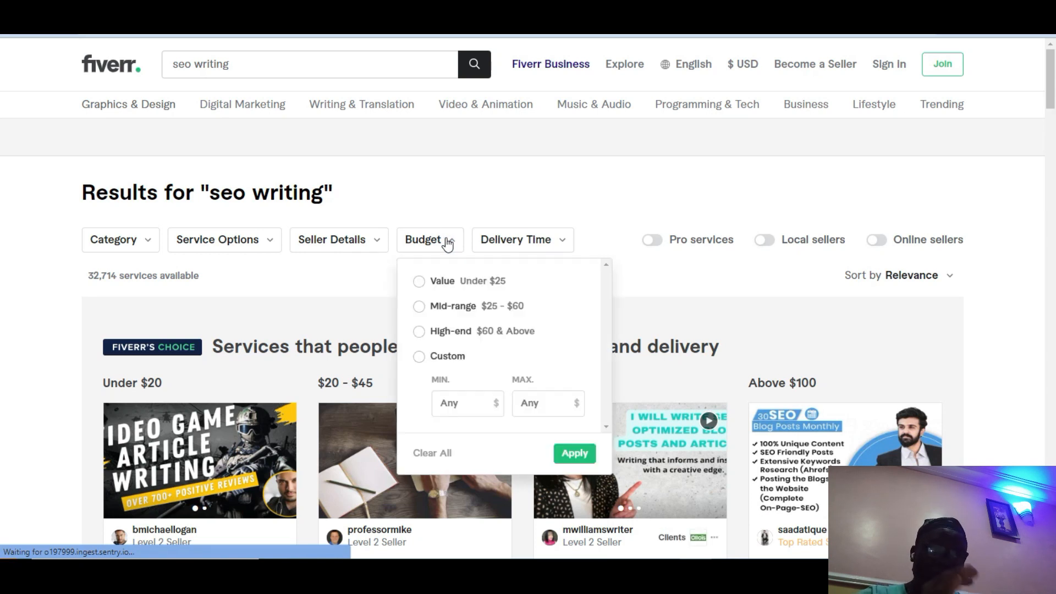
pyautogui.click(462, 281)
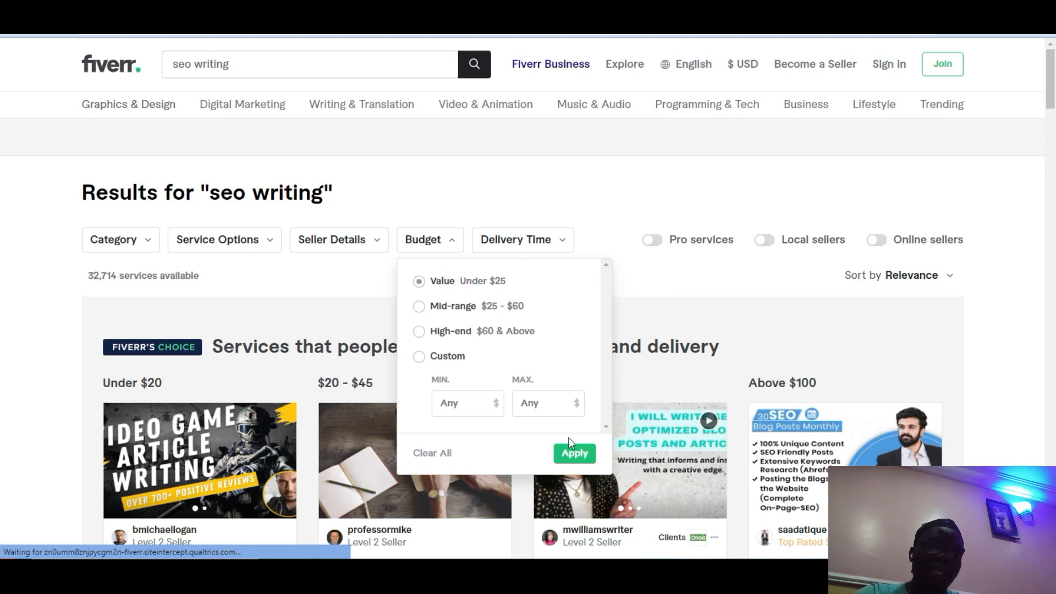
pyautogui.click(574, 454)
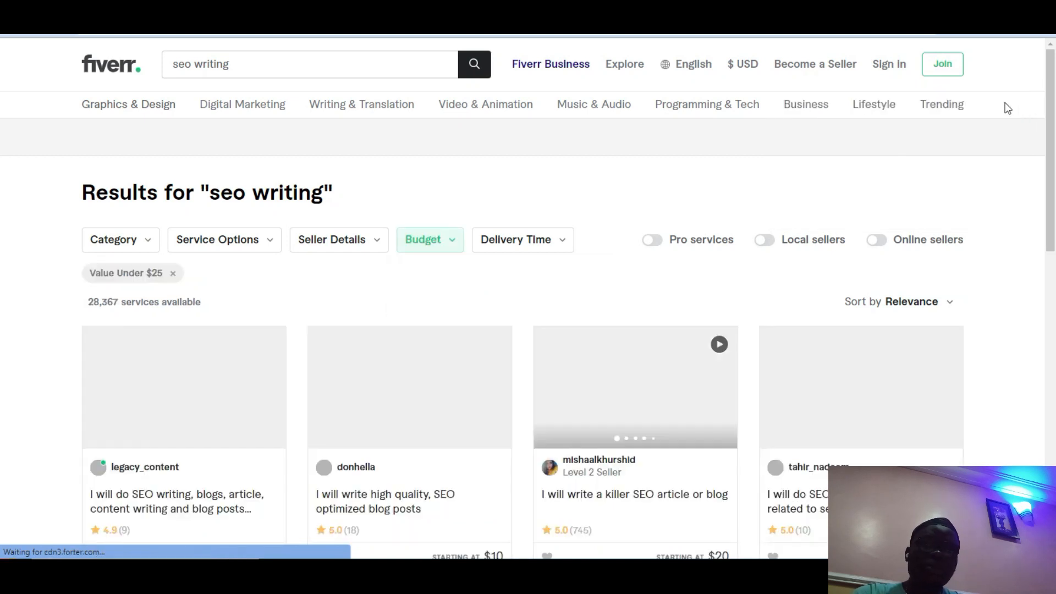
# Step: Browse the cheaper SEO article and blog-writing gigs priced $5 to $25
pyautogui.scroll(-1, 3, 108)
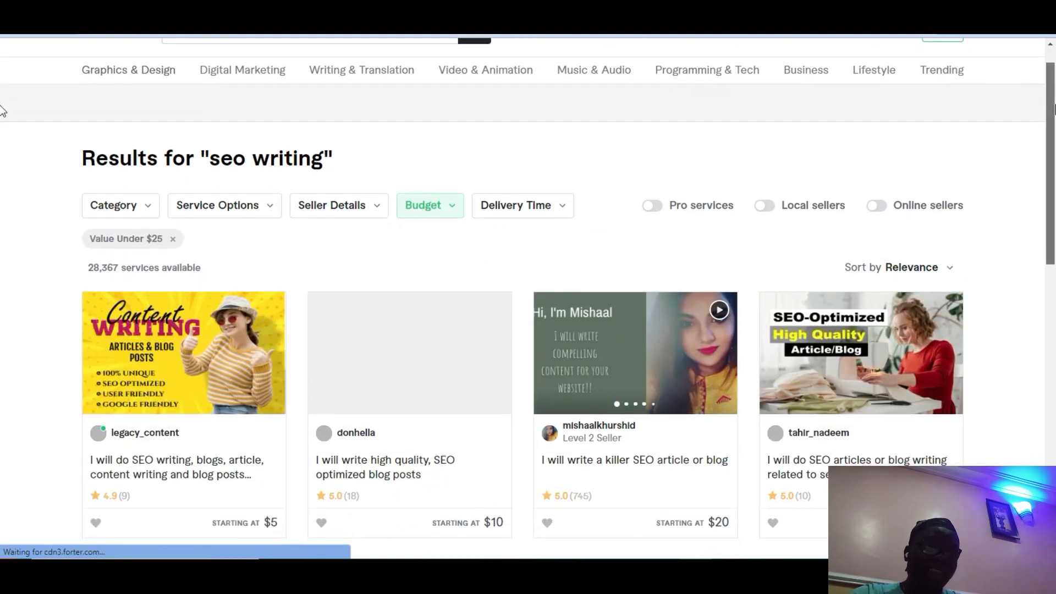
pyautogui.scroll(-2, 3, 118)
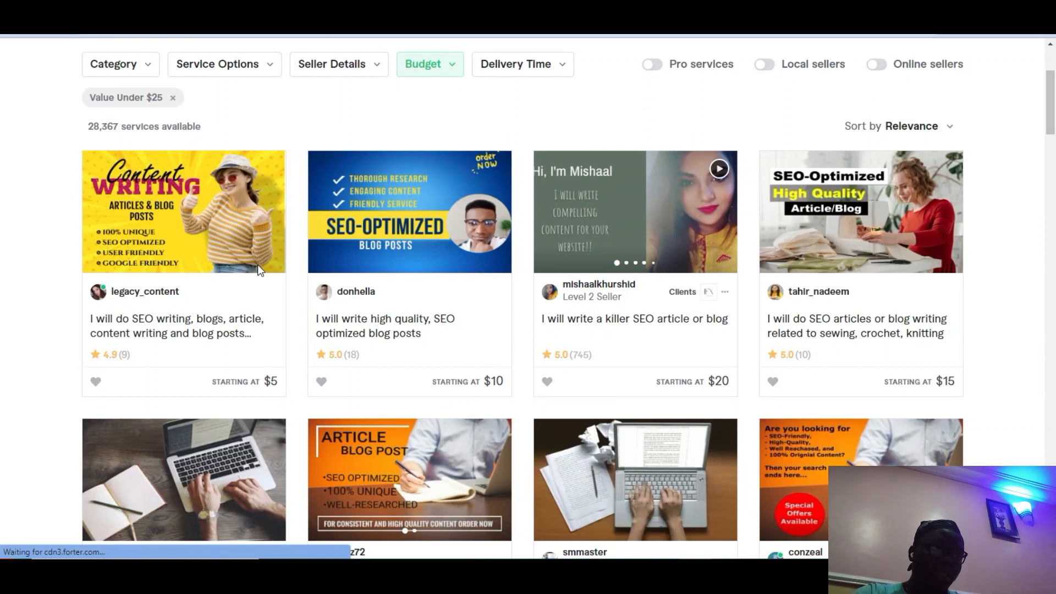
pyautogui.click(168, 343)
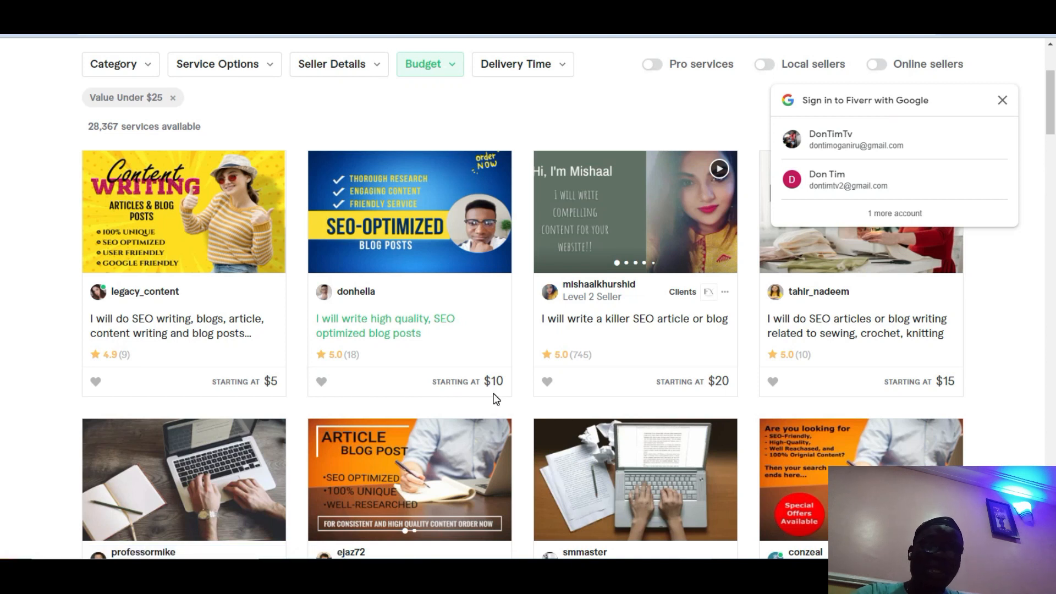
pyautogui.moveTo(1054, 109); pyautogui.dragTo(1055, 145)
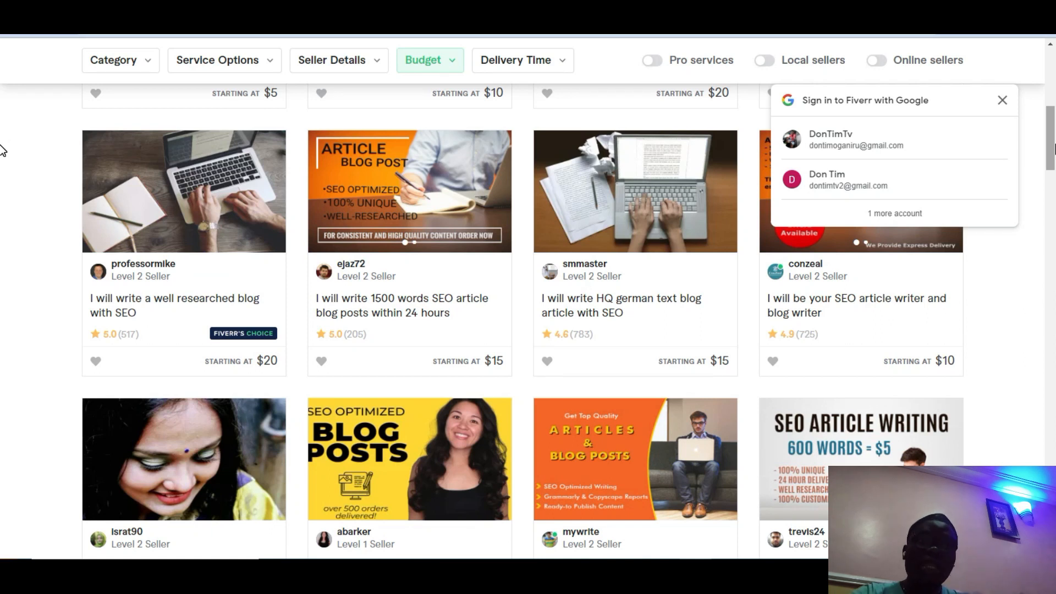
pyautogui.moveTo(1054, 147); pyautogui.dragTo(1053, 296)
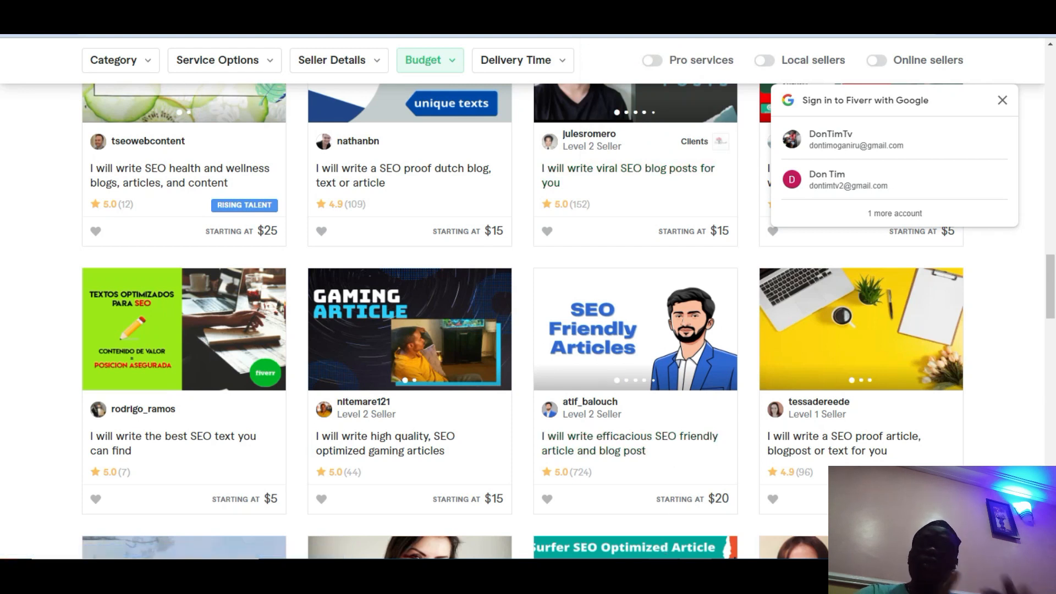
pyautogui.moveTo(664, 574)
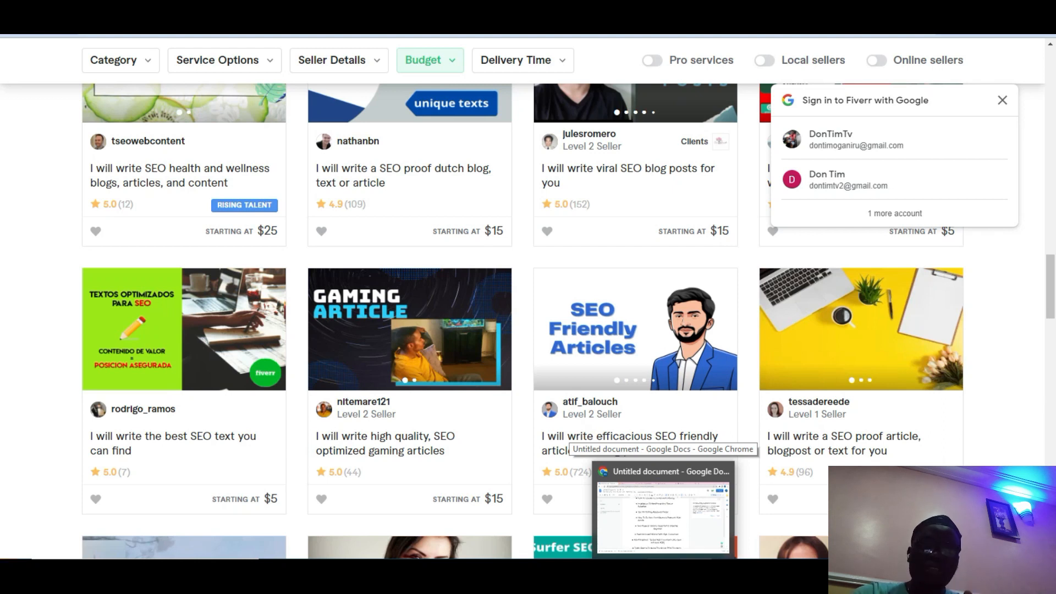
# Step: Bring back the Google Docs blogging course outline and scroll down to its last bullet
pyautogui.click(664, 517)
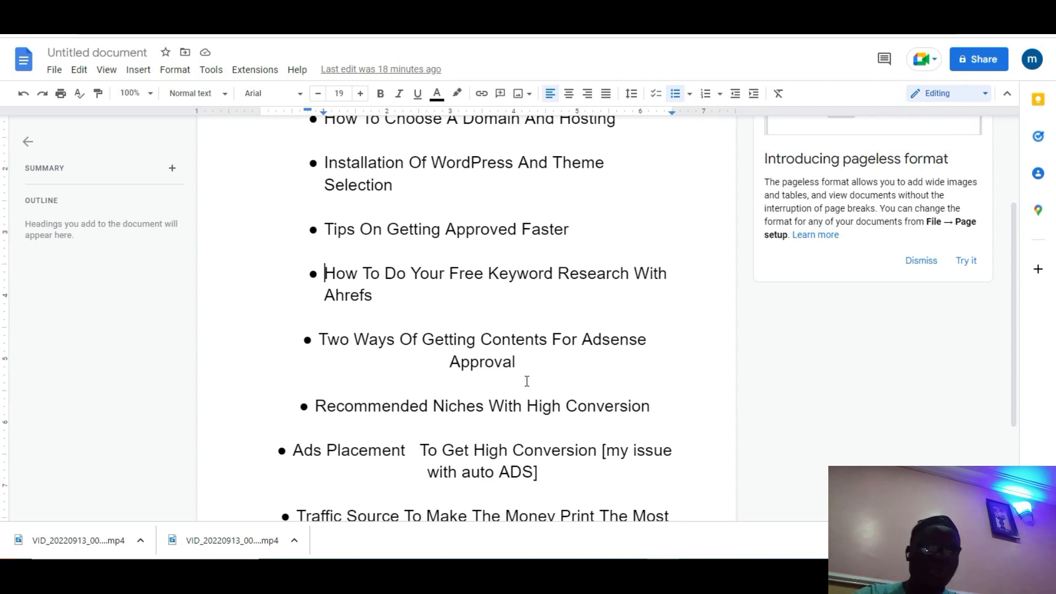
pyautogui.moveTo(399, 342); pyautogui.dragTo(650, 341)
pyautogui.click(390, 405)
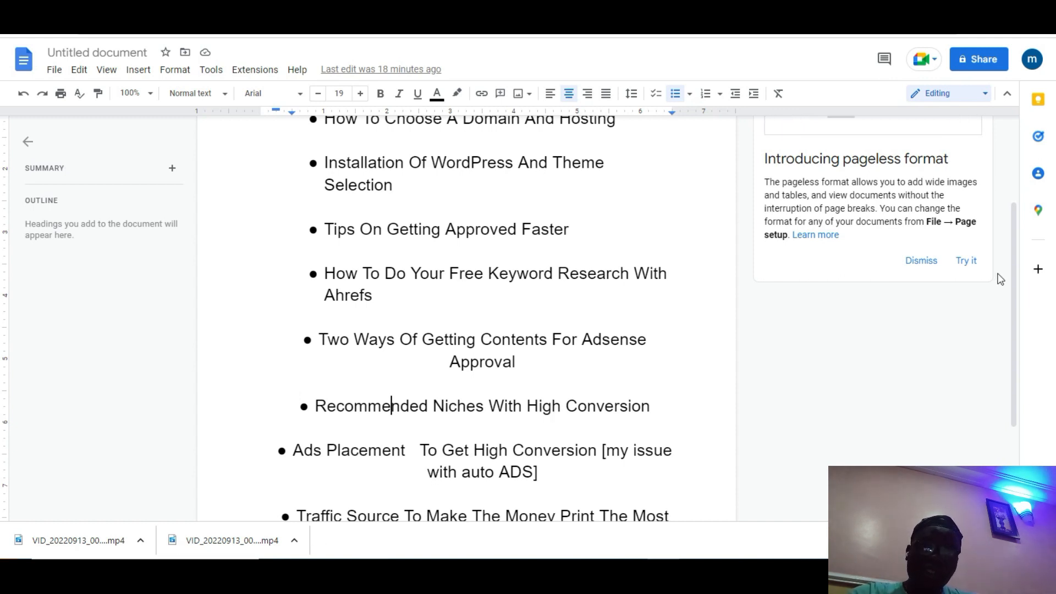
pyautogui.moveTo(1014, 278); pyautogui.dragTo(1011, 366)
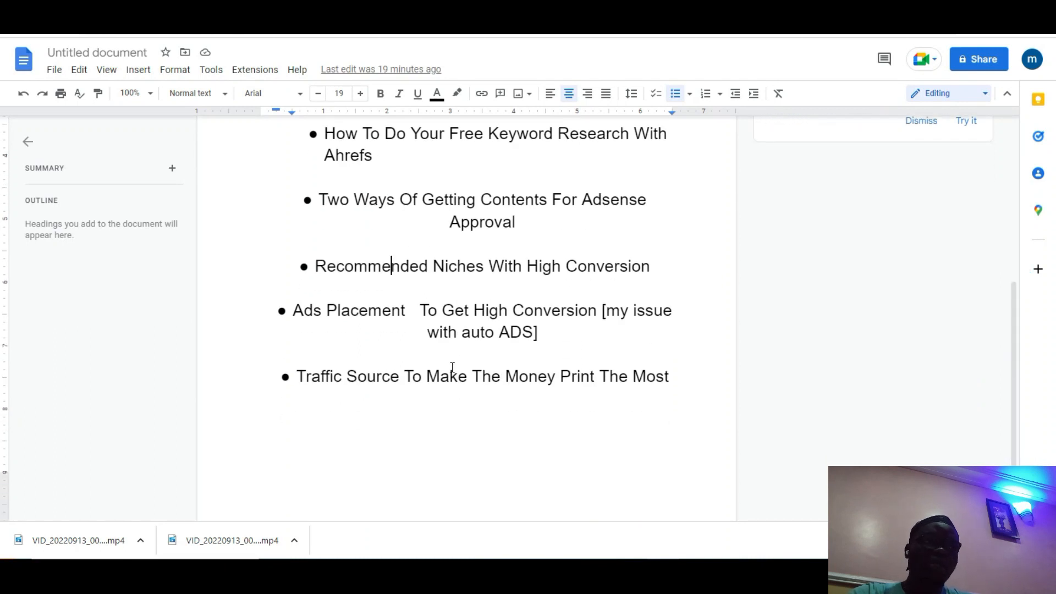